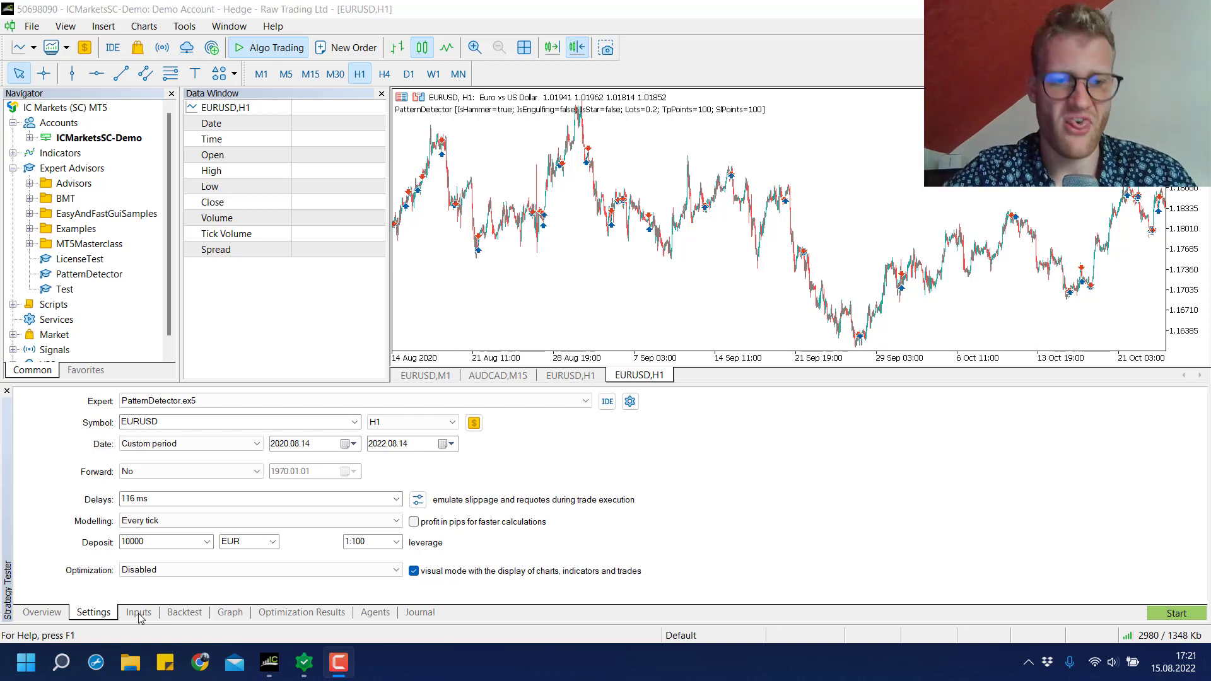
- Review the expert's IsHammer, IsEngulfing and IsStar input parameters, then return to the test settings
left_click(139, 613)
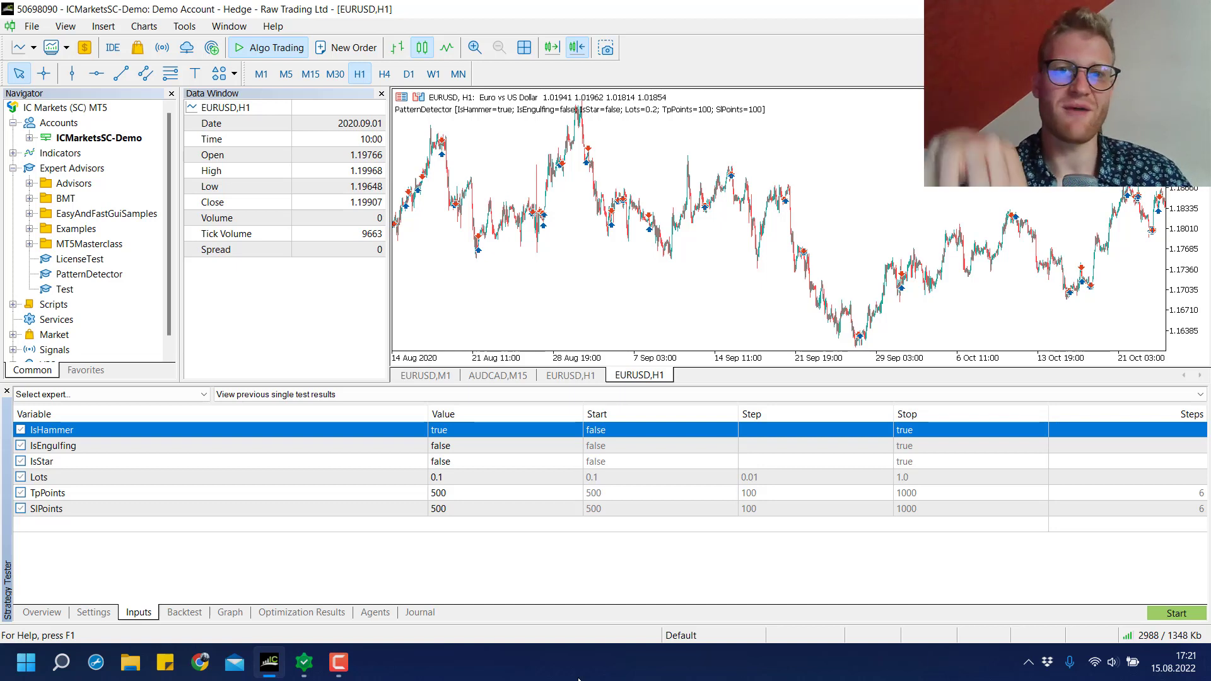
left_click(232, 451)
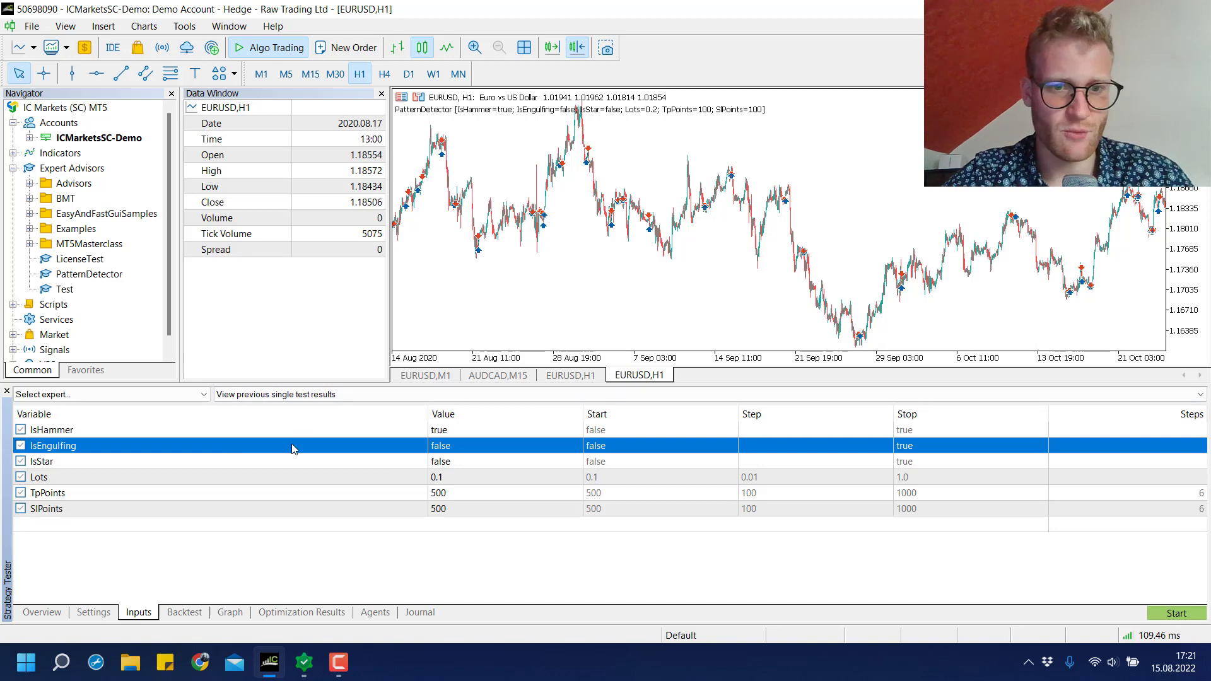
left_click(296, 461)
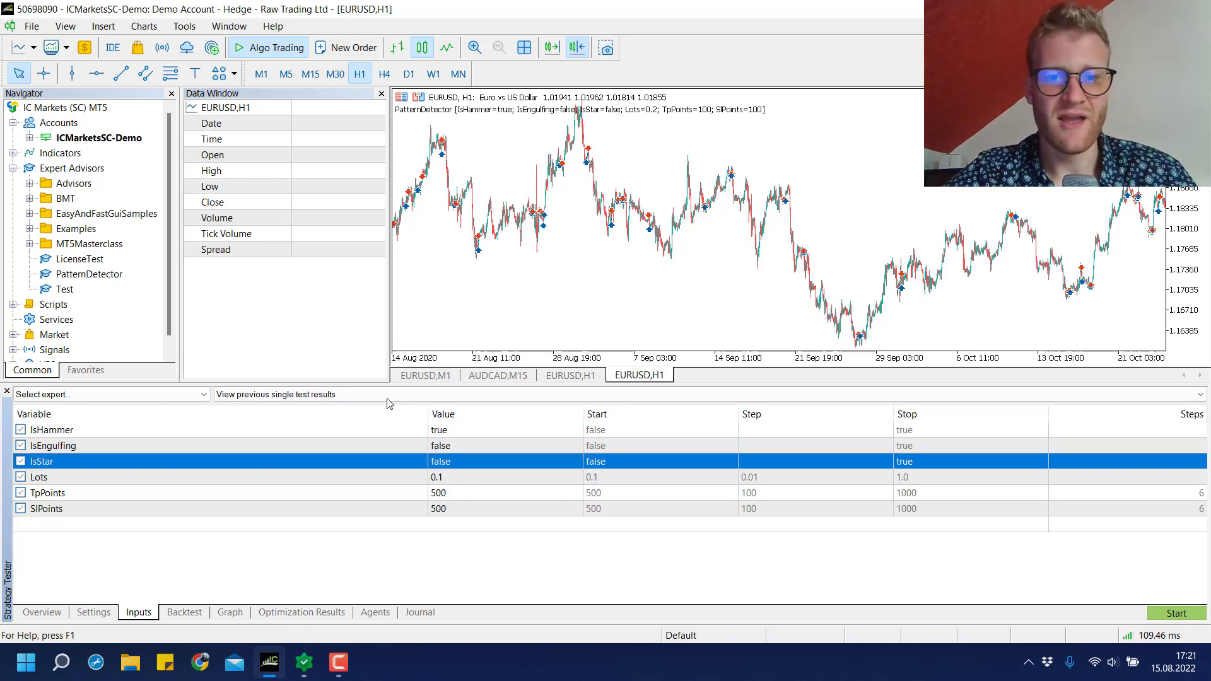
left_click(439, 432)
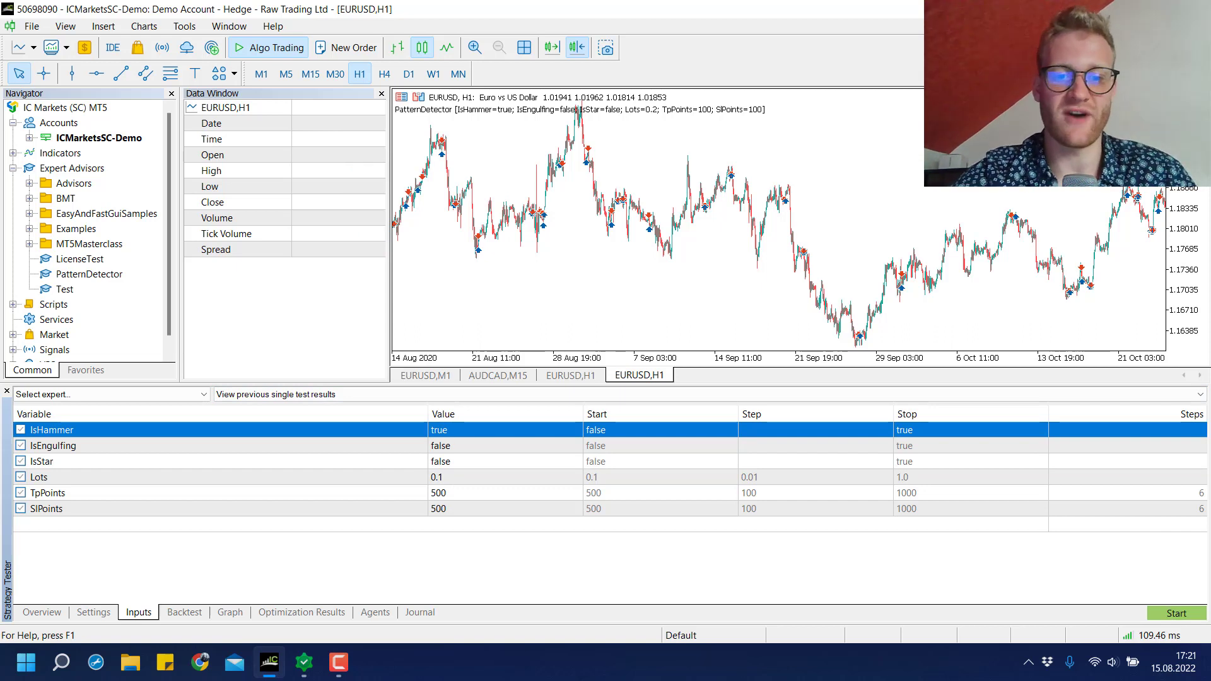
left_click(93, 613)
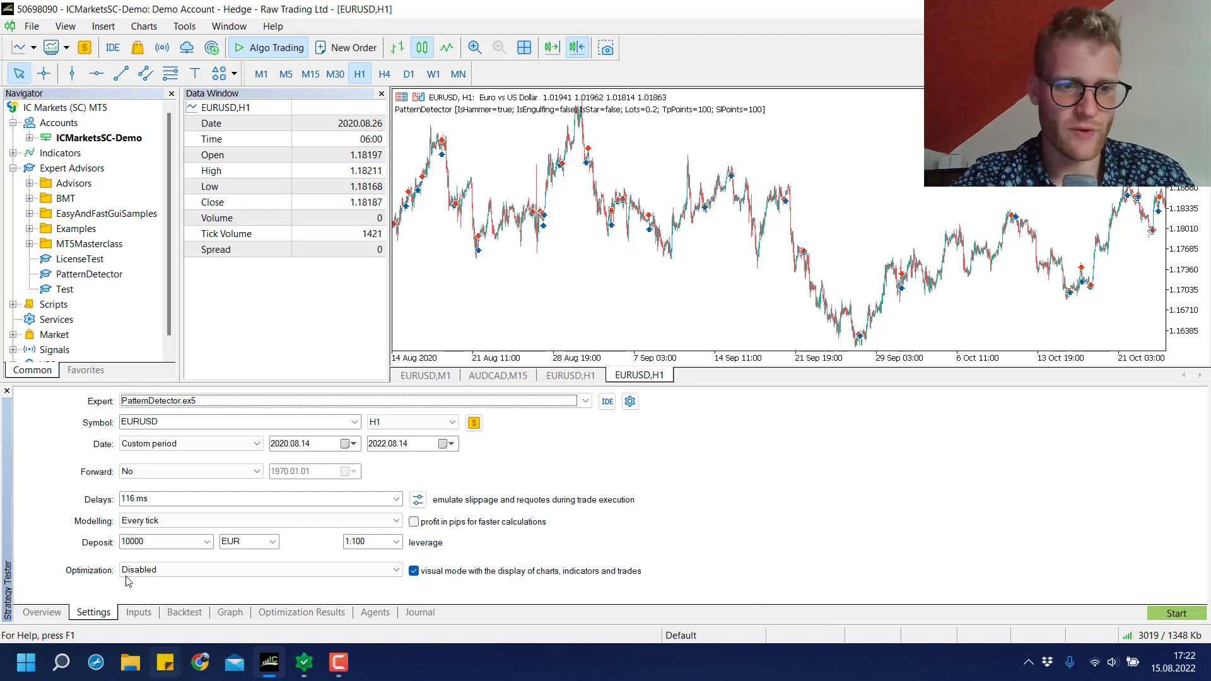
- Choose a visualized single test of PatternDetector, leaving the start date unchanged
left_click(41, 615)
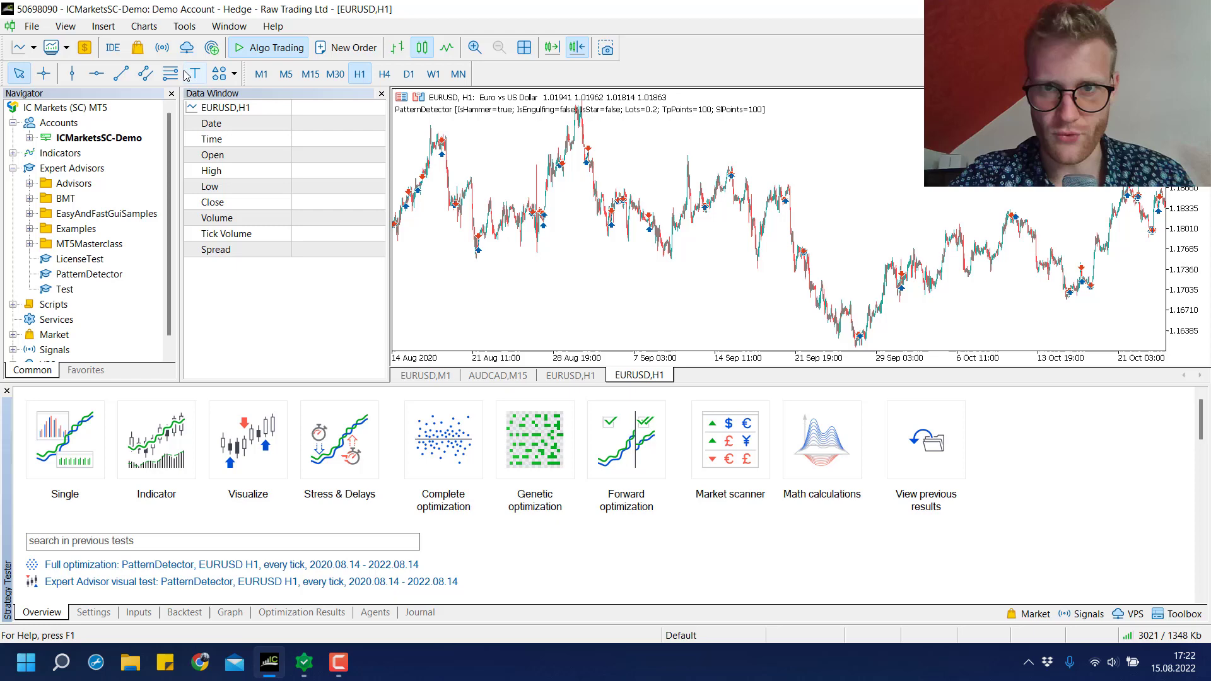
left_click(73, 28)
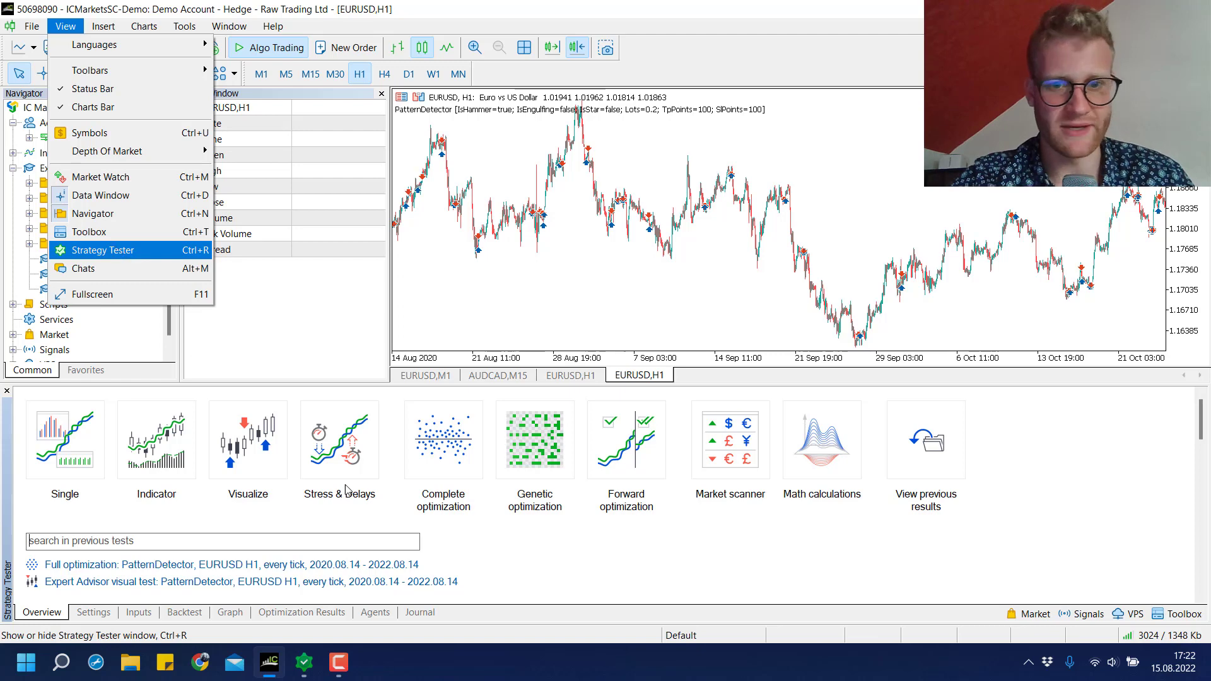
key("Escape")
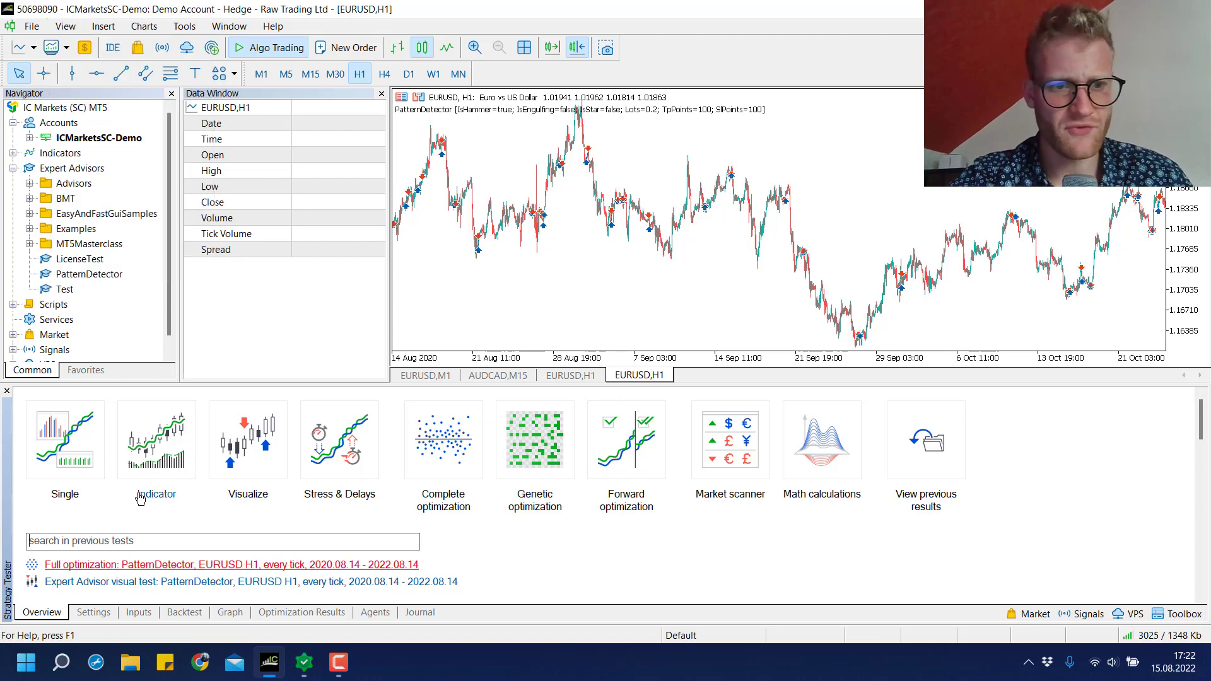
left_click(263, 438)
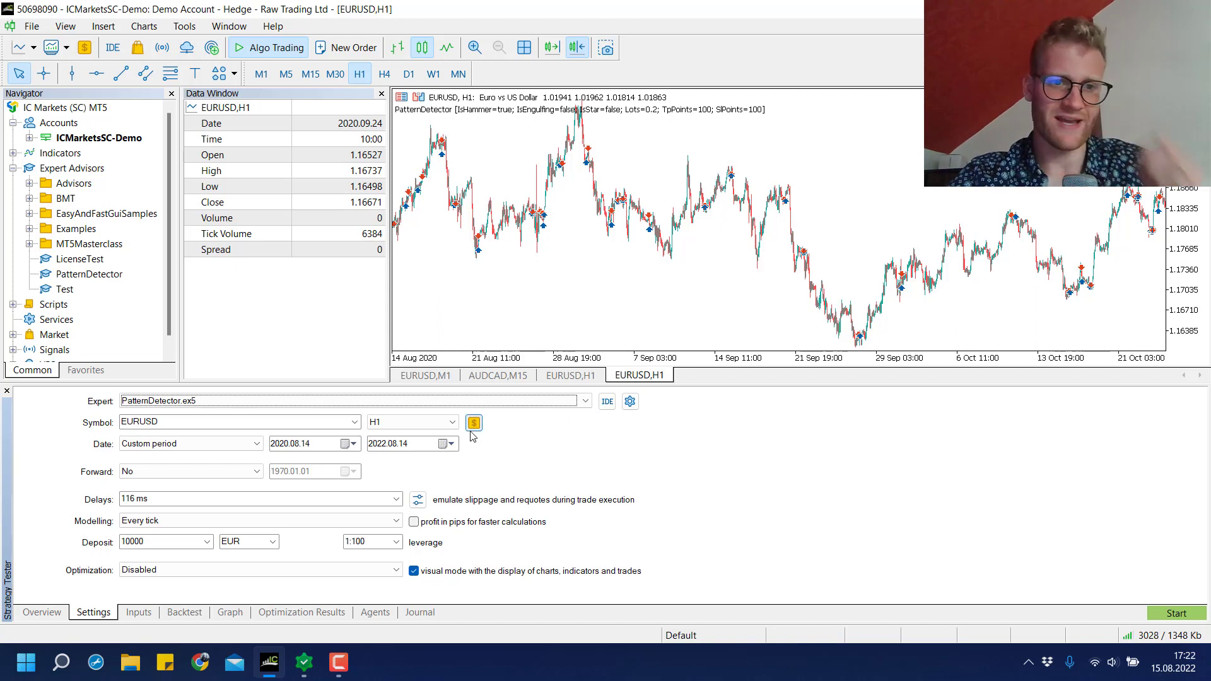
left_click(209, 403)
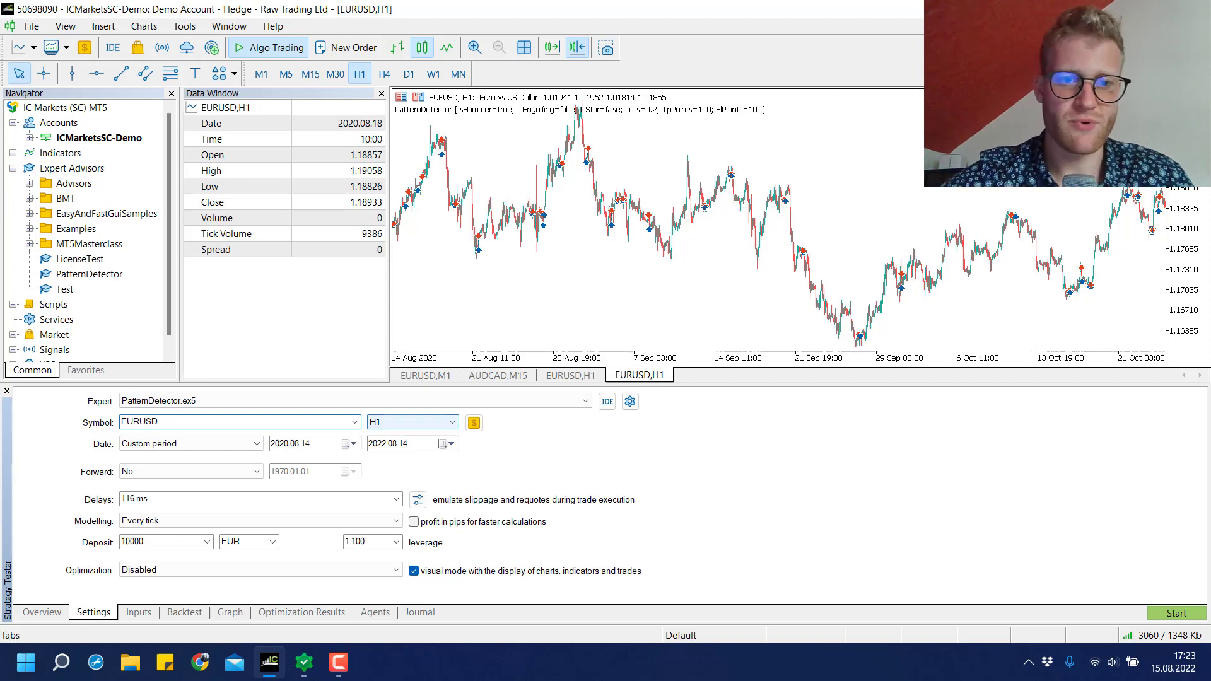
left_click(287, 444)
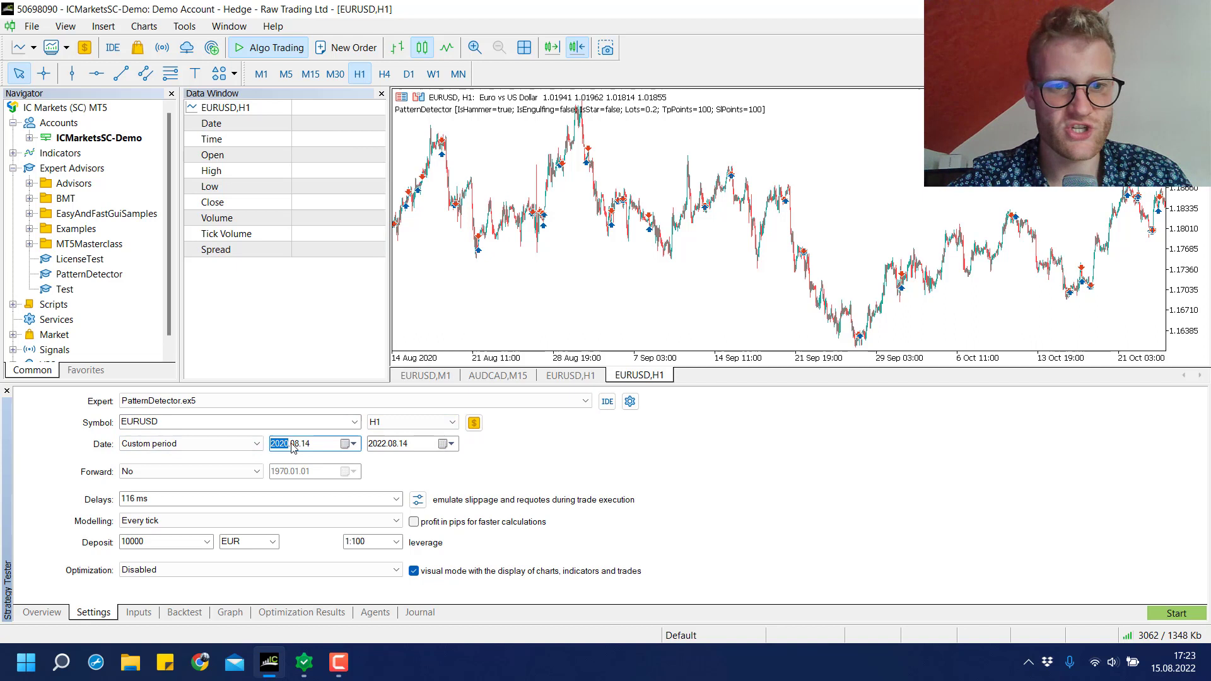
left_click(296, 444)
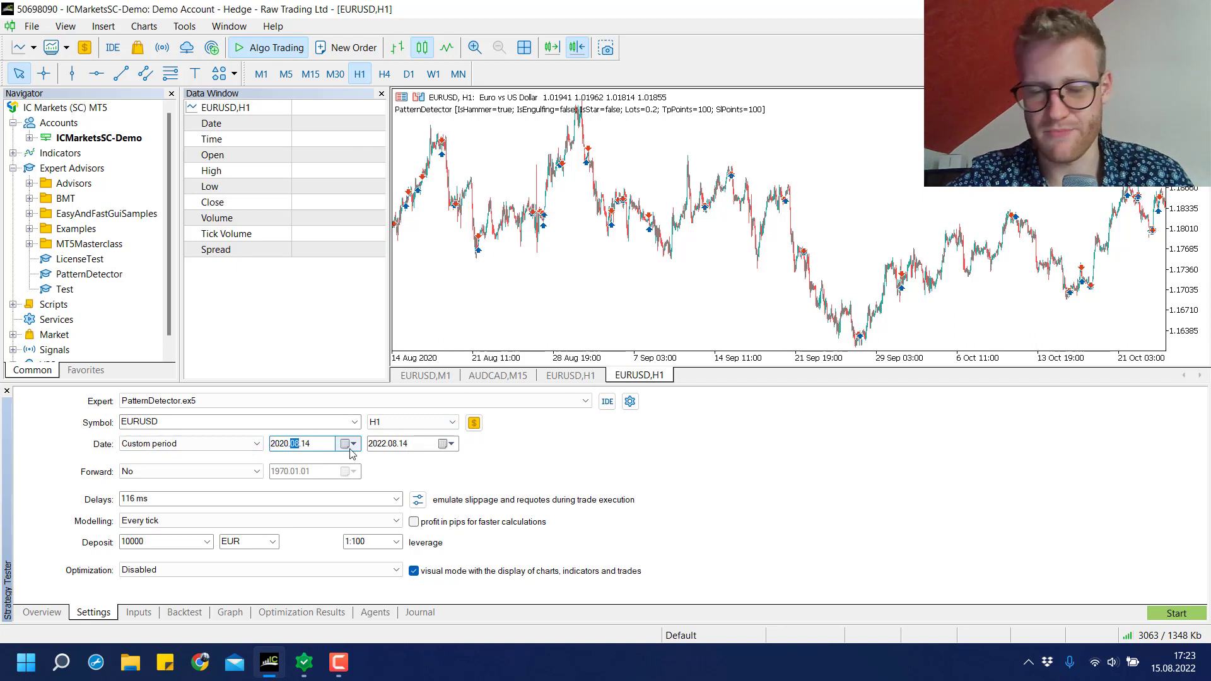
left_click(609, 460)
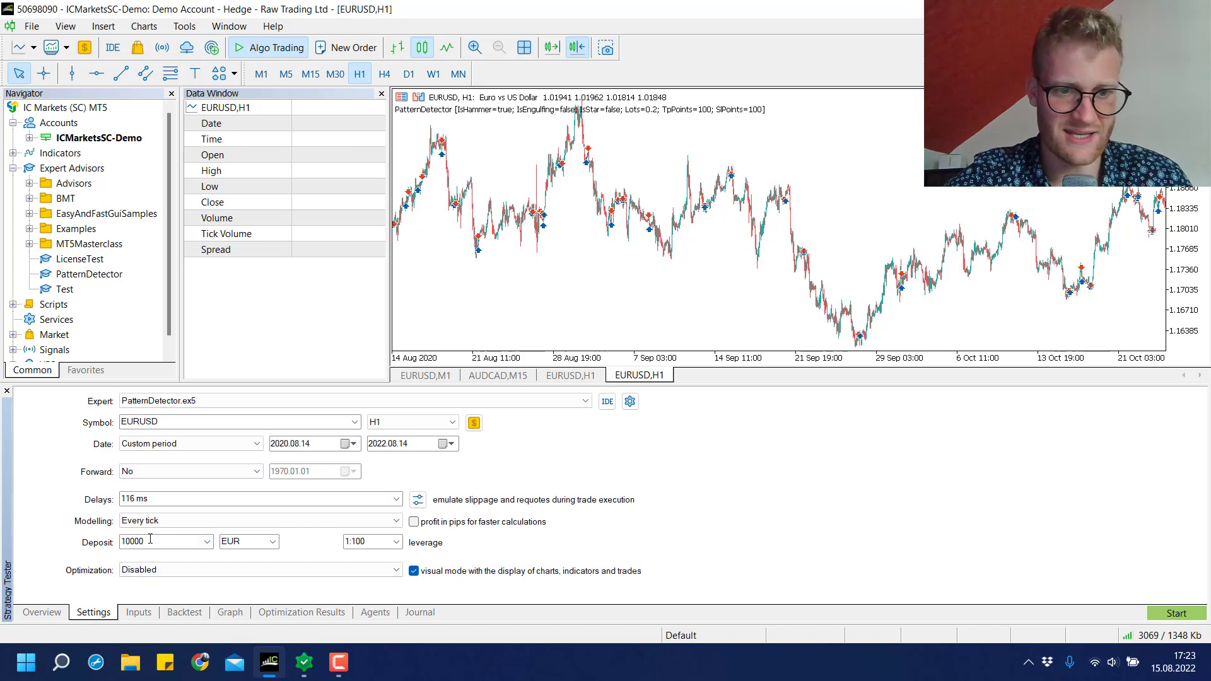
- Start the visual backtest, maximize its window, slow the playback speed and pause it
left_click(139, 612)
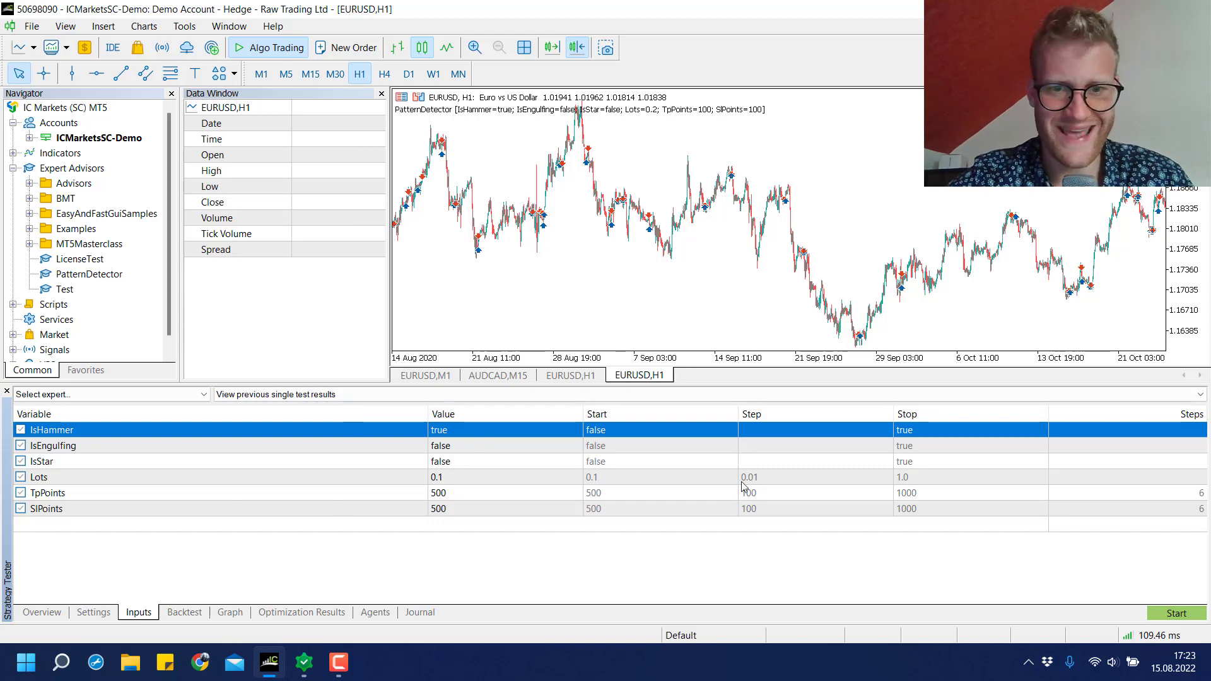
left_click(1176, 614)
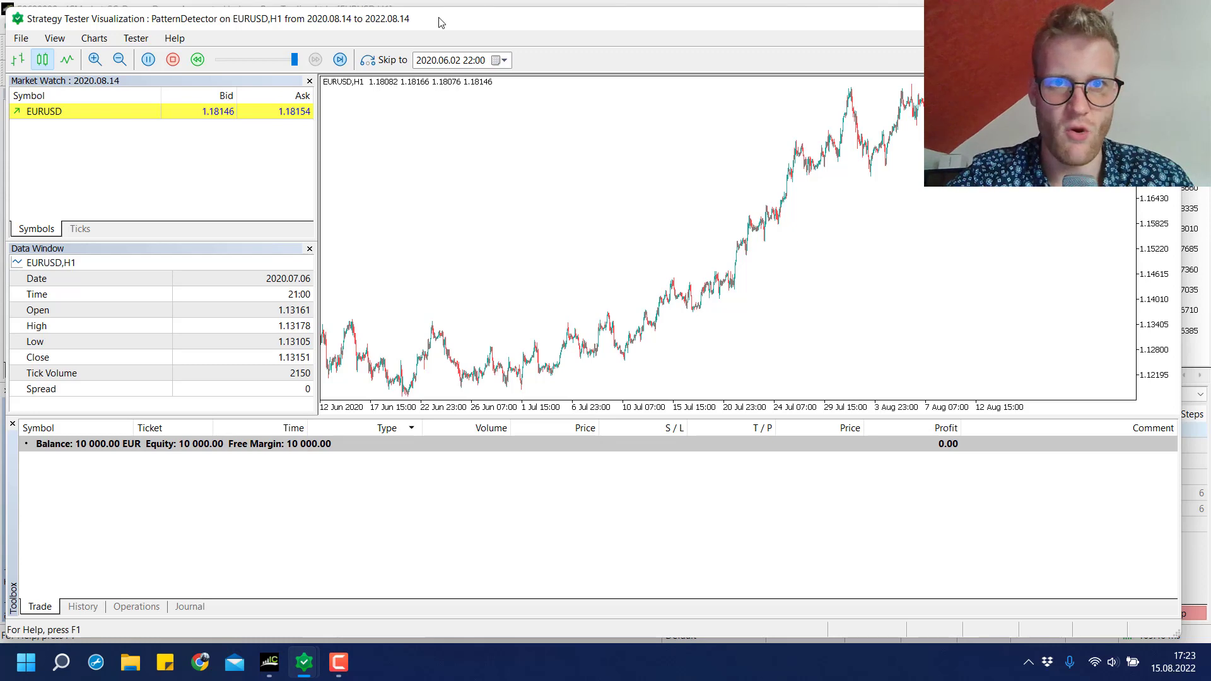
double_click(441, 23)
left_click_drag(288, 48, 276, 50)
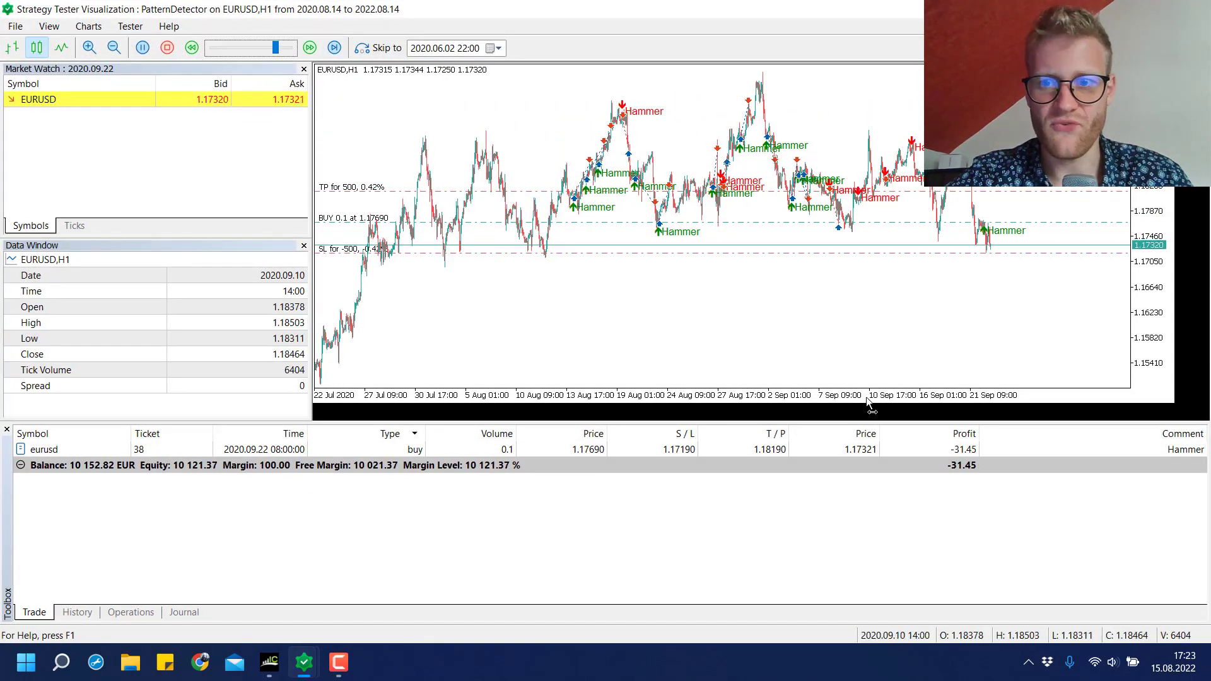
scroll(694, 252, "up", 1)
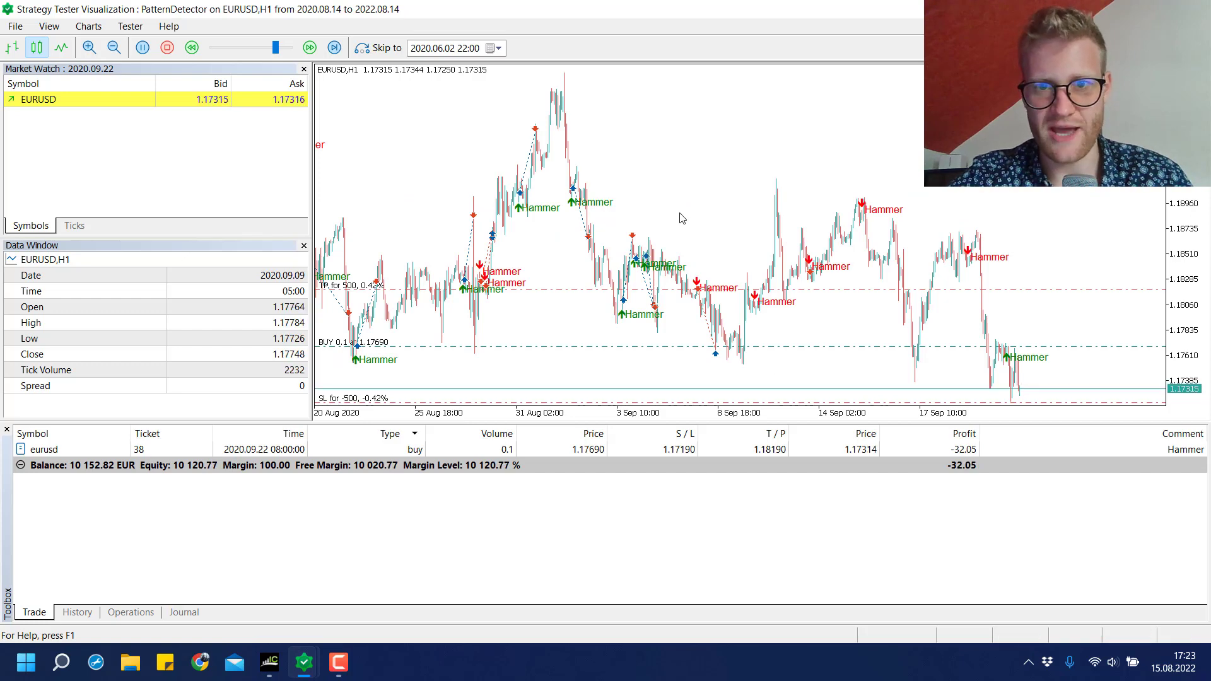
left_click(142, 48)
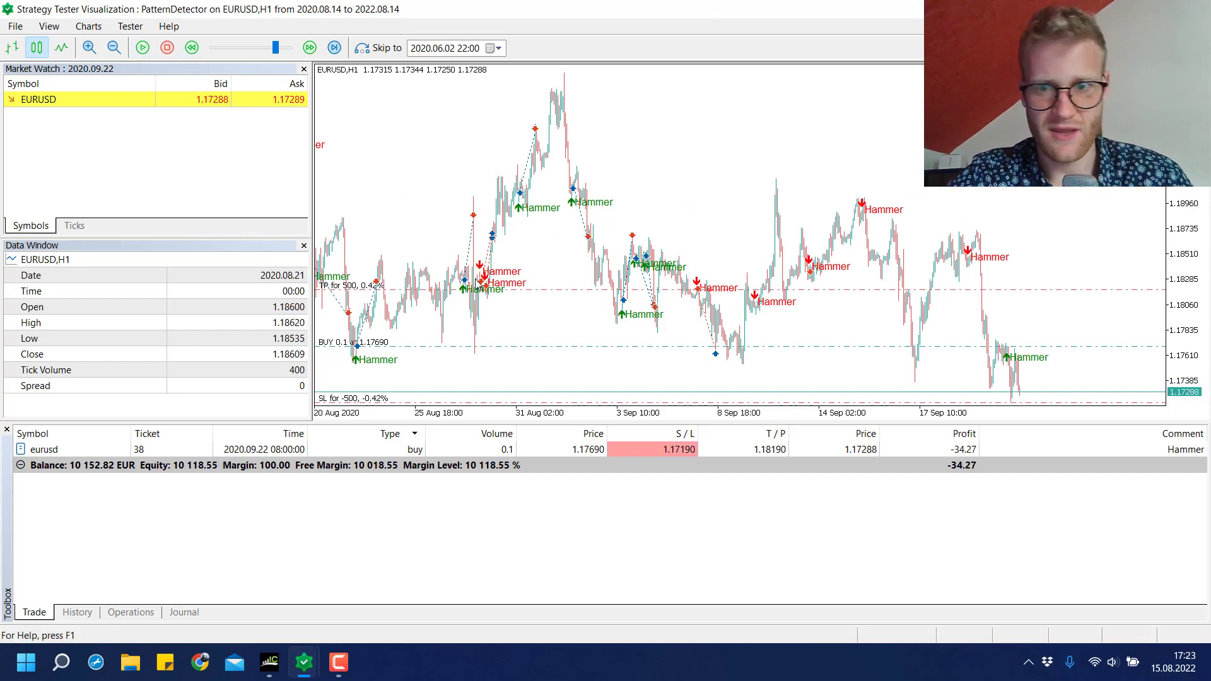
- Pan and zoom the paused chart to bring the 17–22 Sep bars into view
scroll(818, 416, "up", 2)
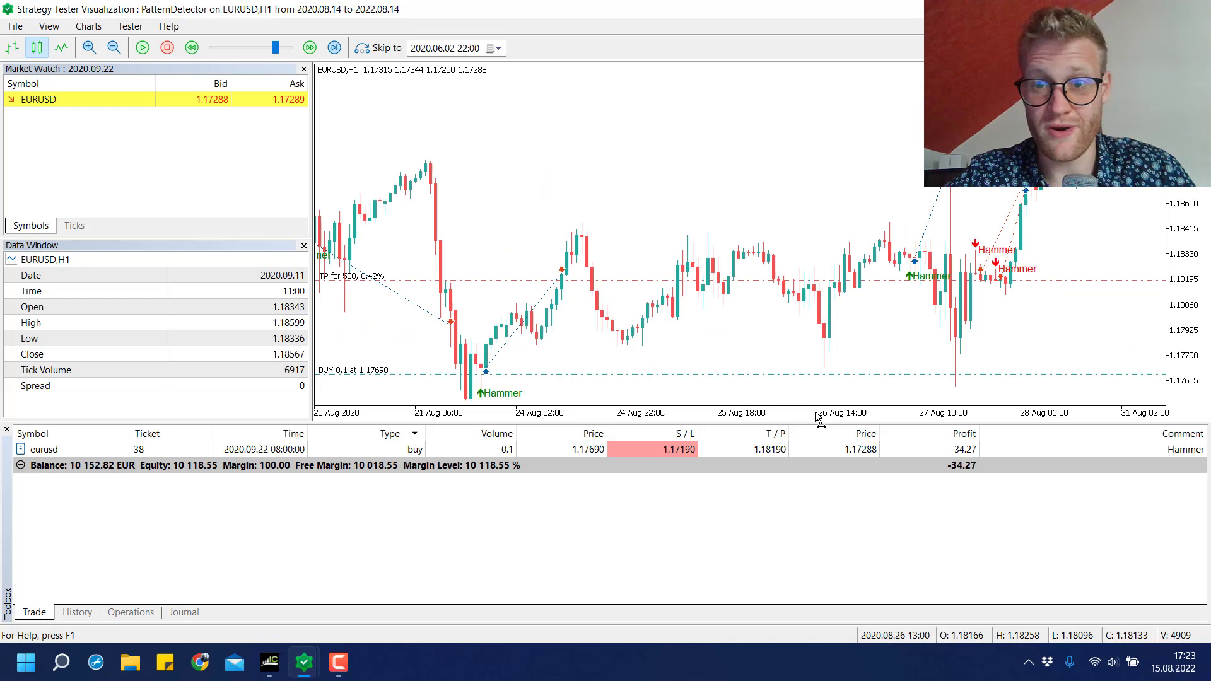
scroll(914, 234, "down", 5)
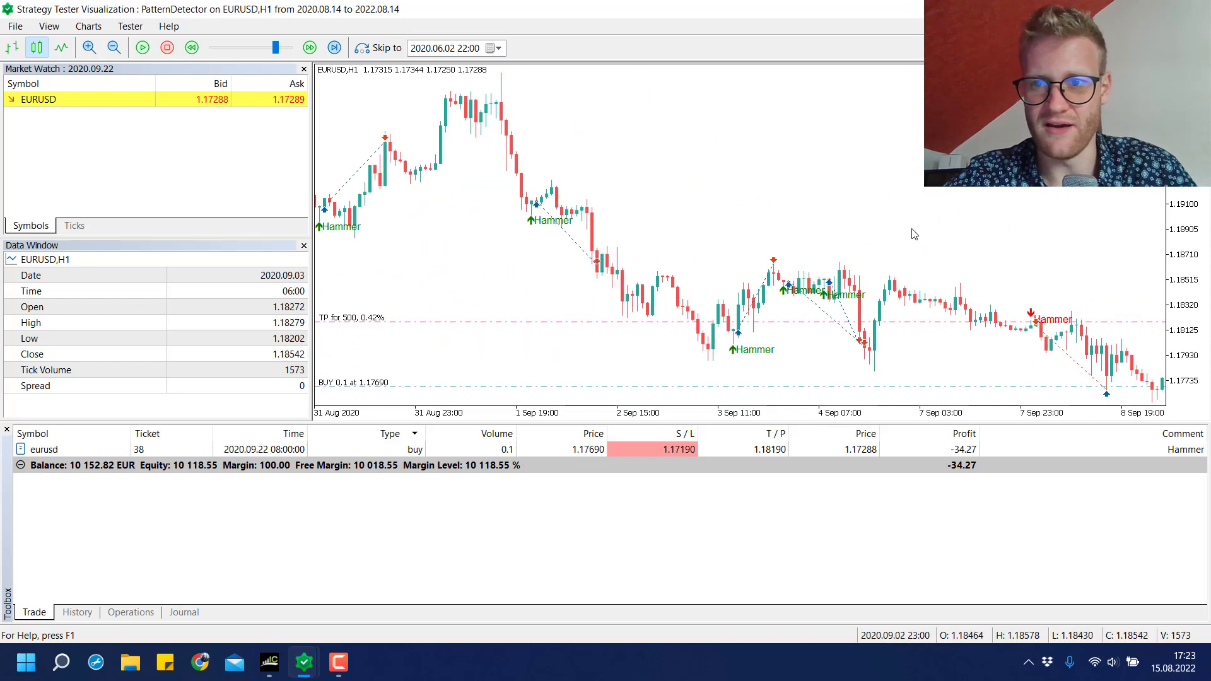
scroll(914, 234, "down", 5)
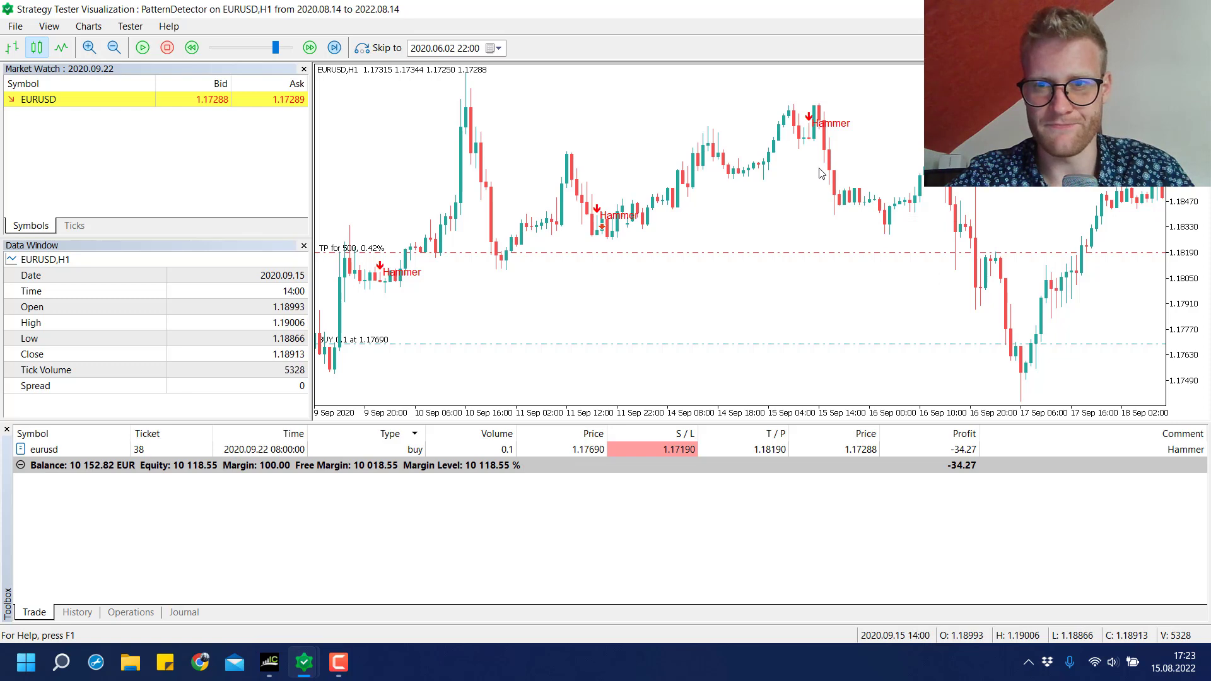
left_click_drag(894, 347, 211, 257)
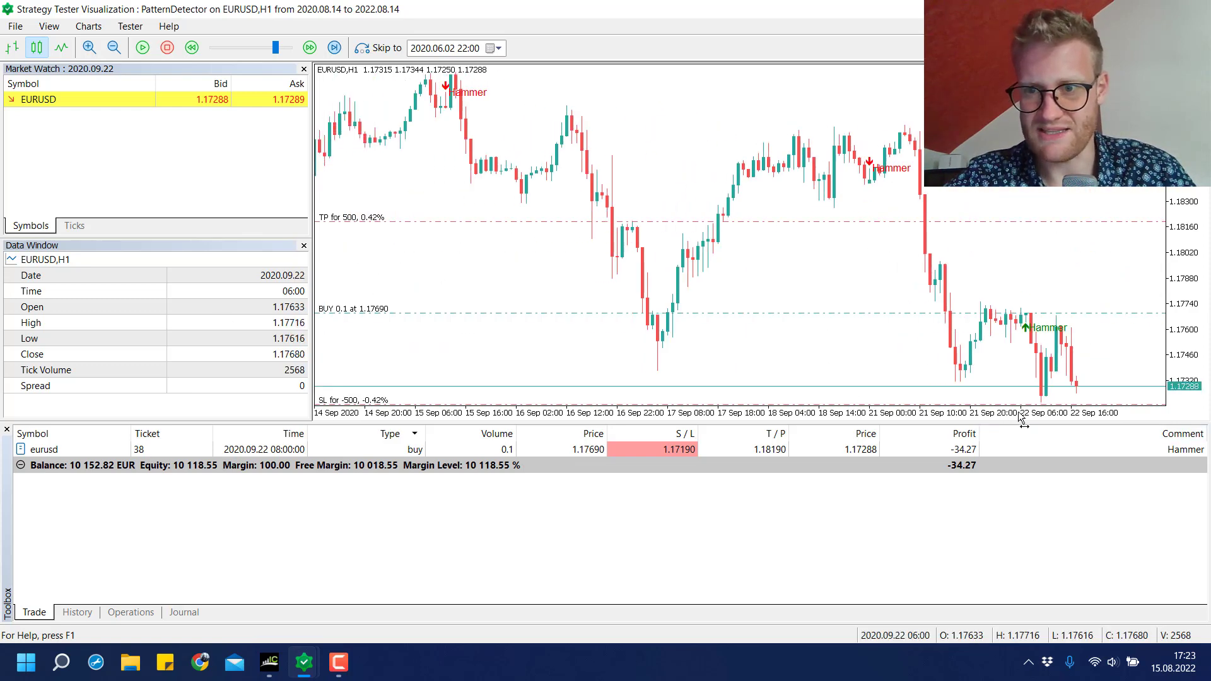
left_click_drag(1021, 421, 1029, 413)
left_click_drag(1041, 303, 466, 208)
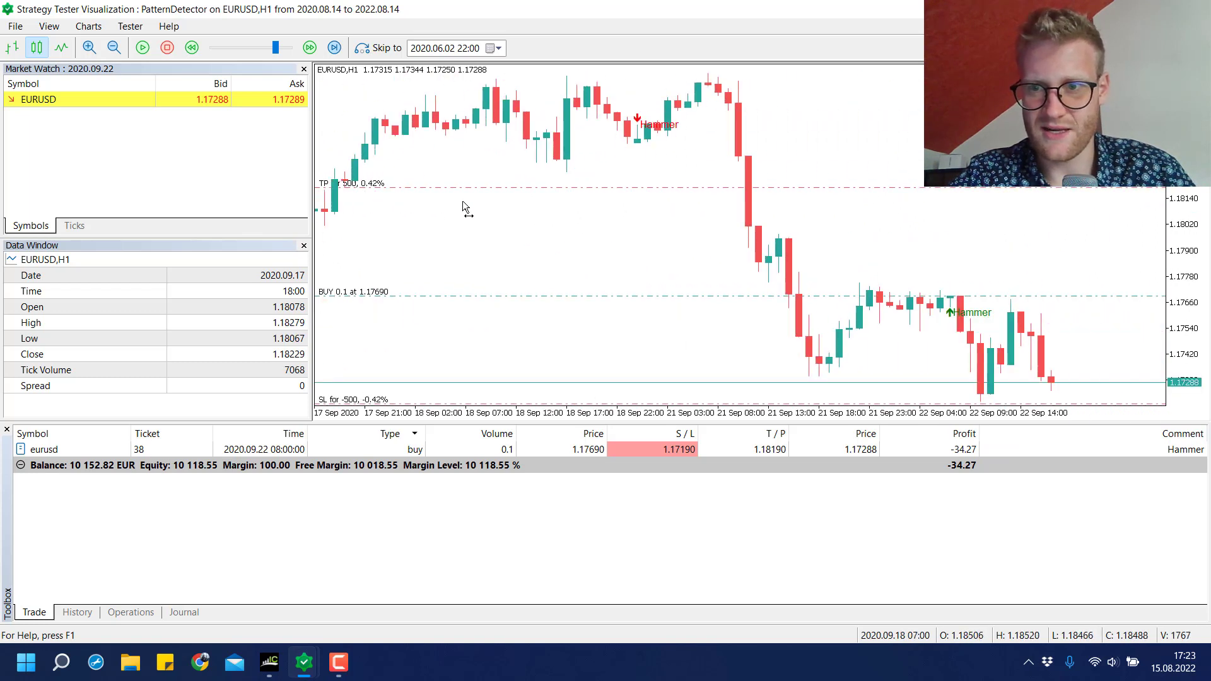
- Read bar prices and dates with the crosshair, then turn it off
middle_click(919, 291)
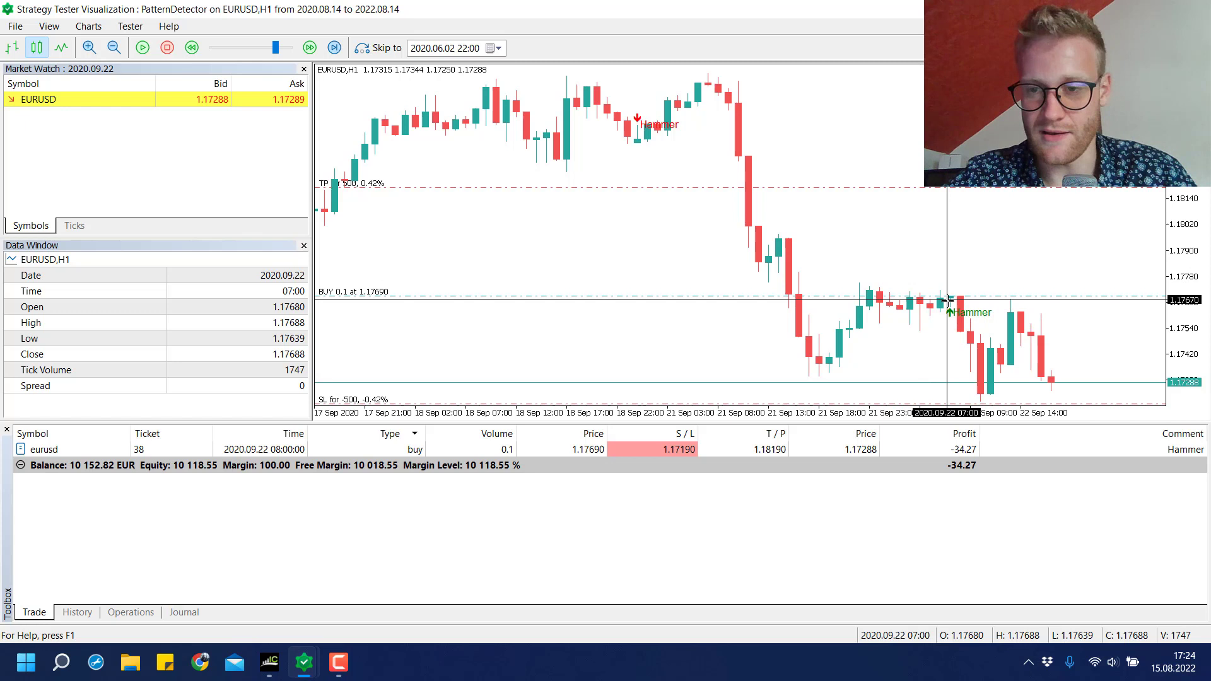
mouse_move(950, 303)
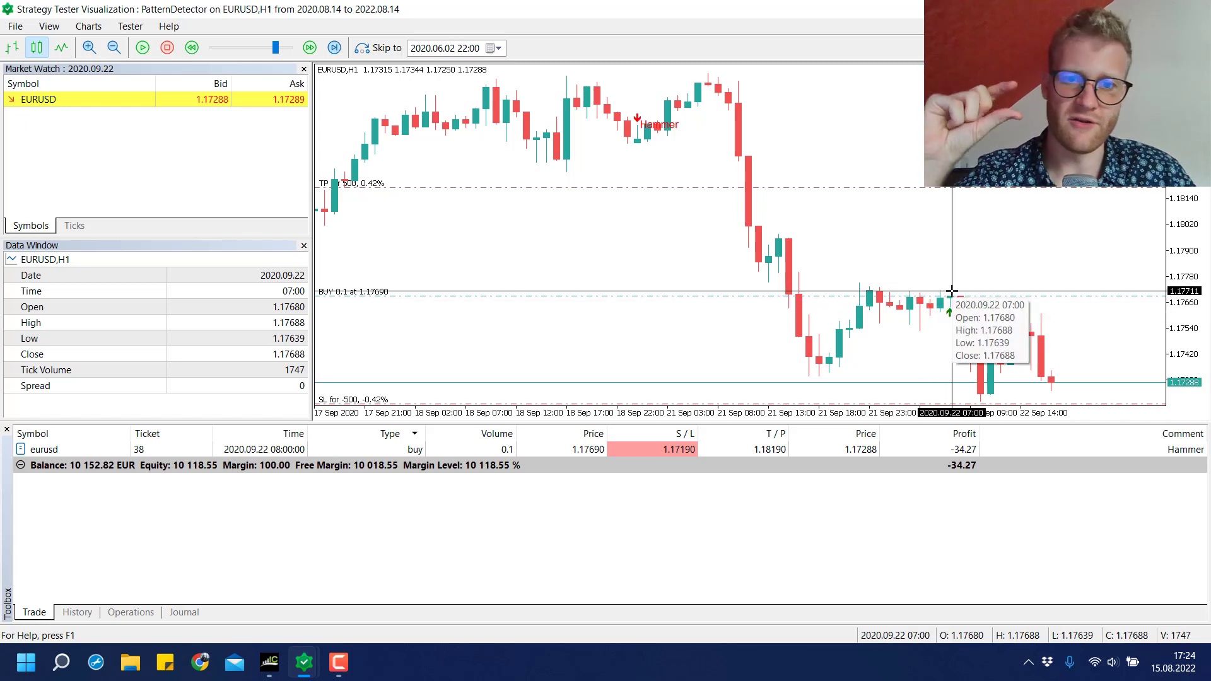
key("Escape")
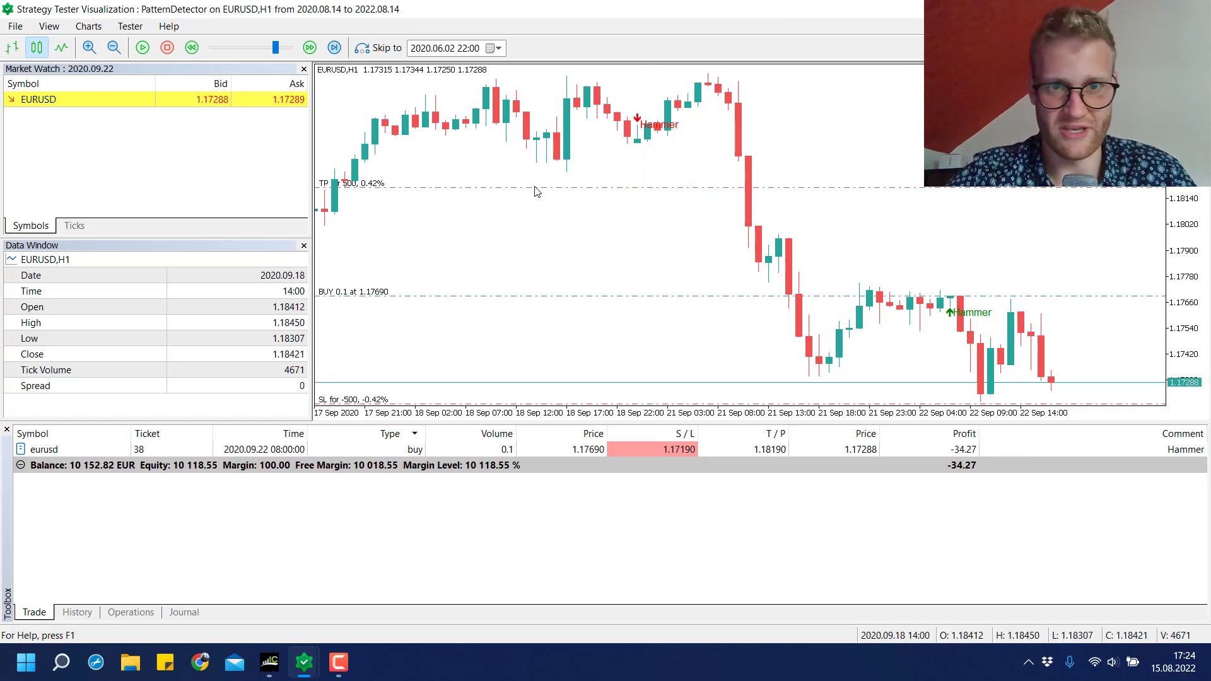
middle_click(641, 157)
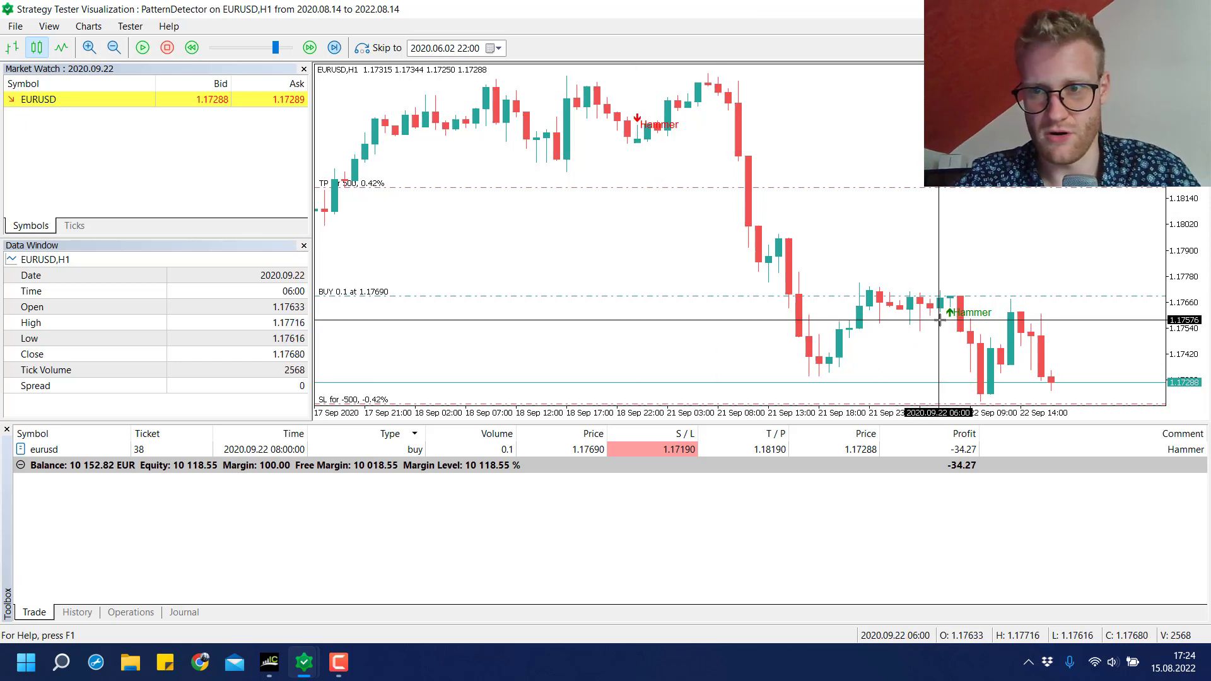
middle_click(939, 319)
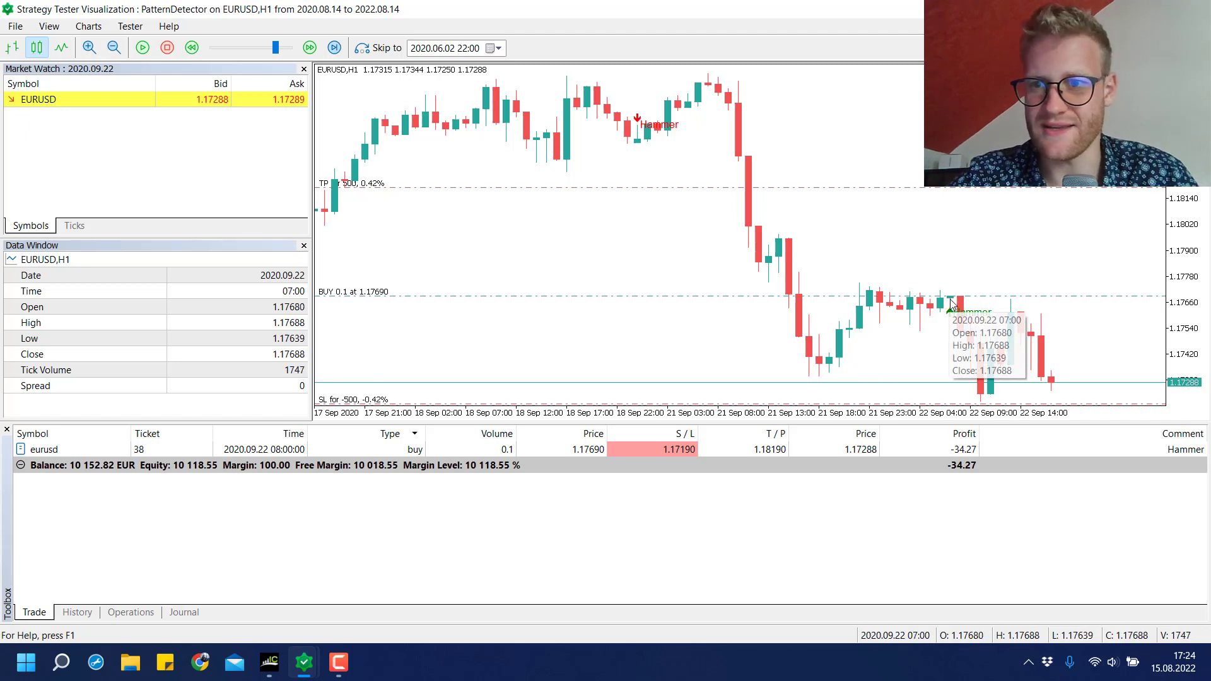
mouse_move(952, 303)
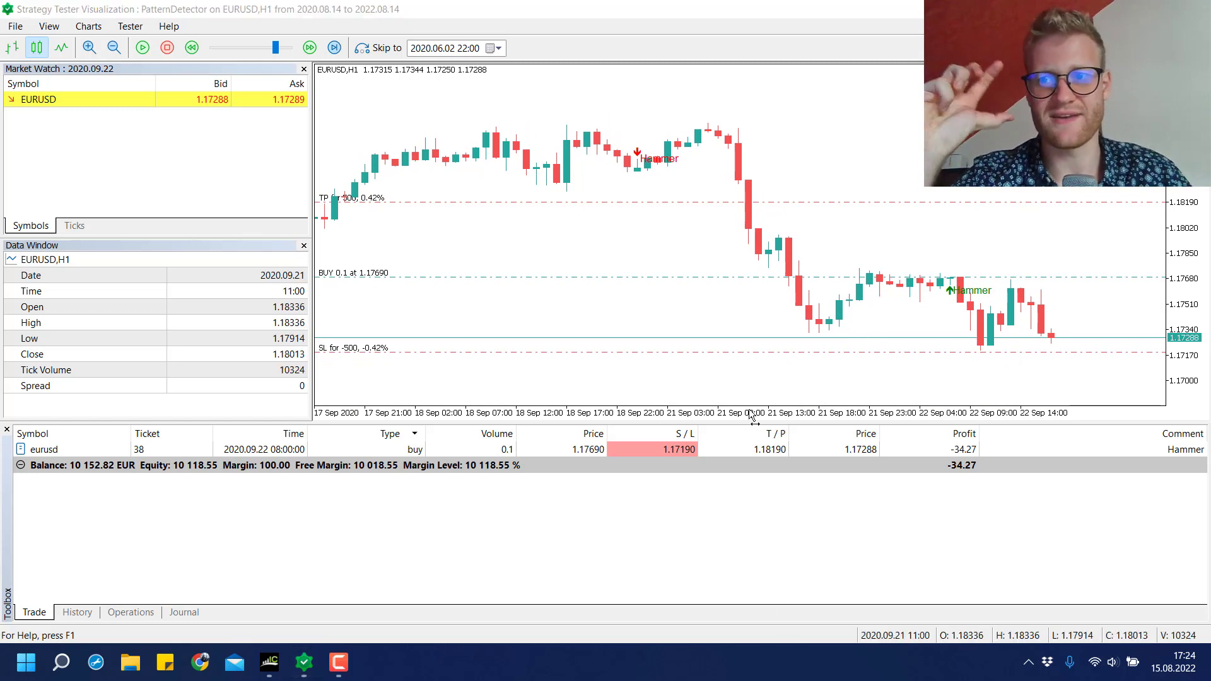
- Zoom the chart in on recent candles and shift it to show bars up to 22 Sep
key("minus")
key("minus")
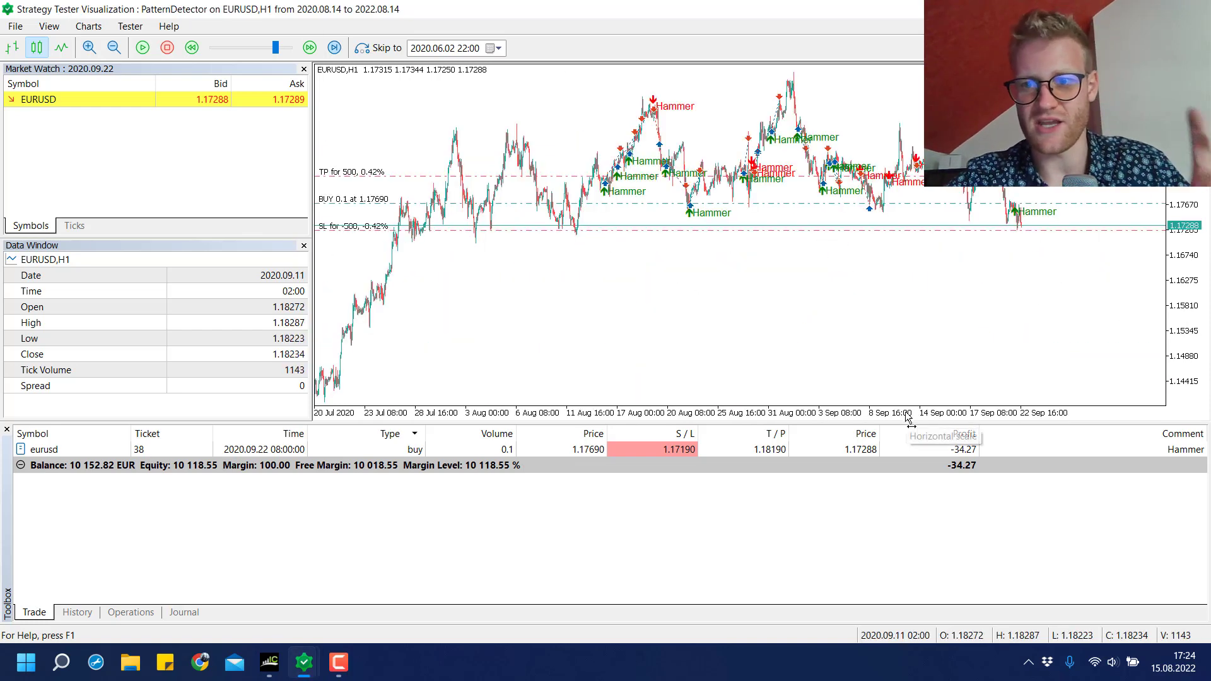
key("plus")
scroll(770, 244, "down", 10)
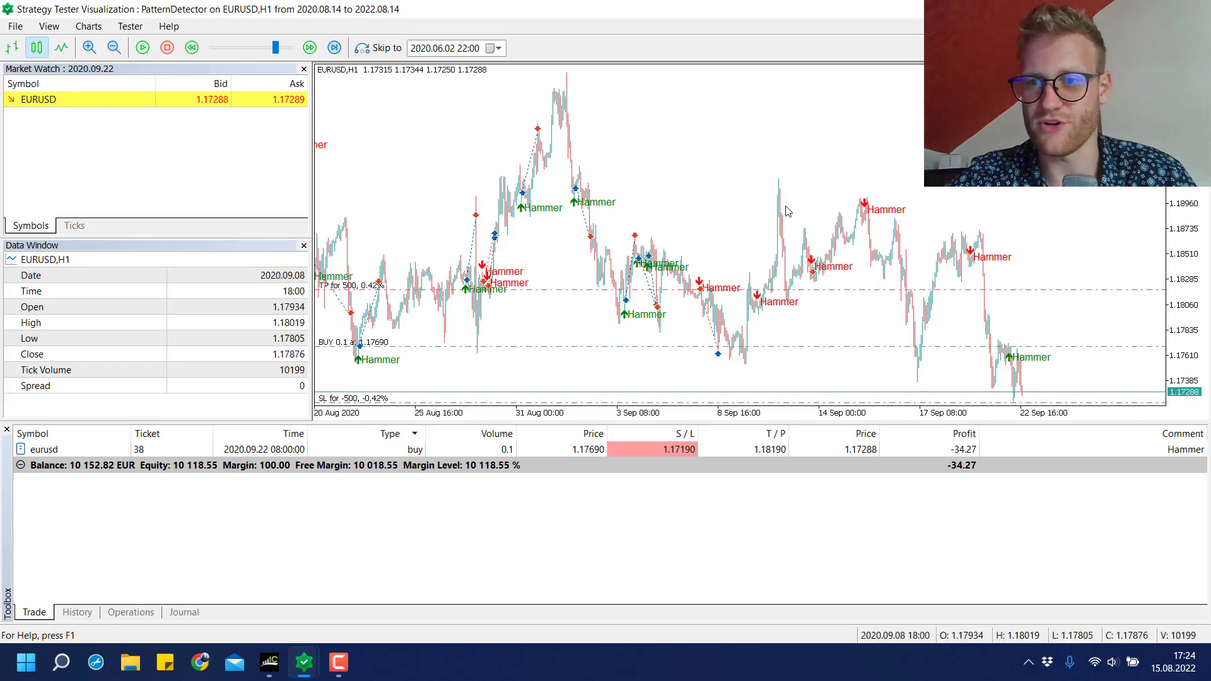
key("plus")
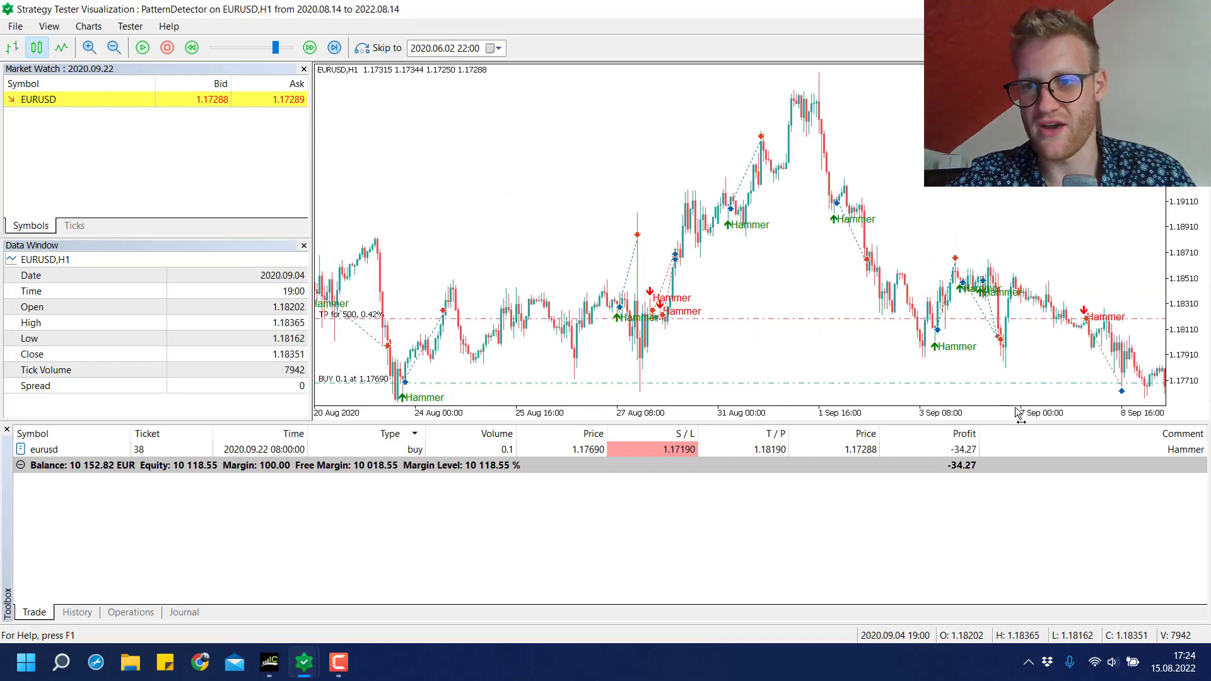
left_click_drag(364, 252, 306, 252)
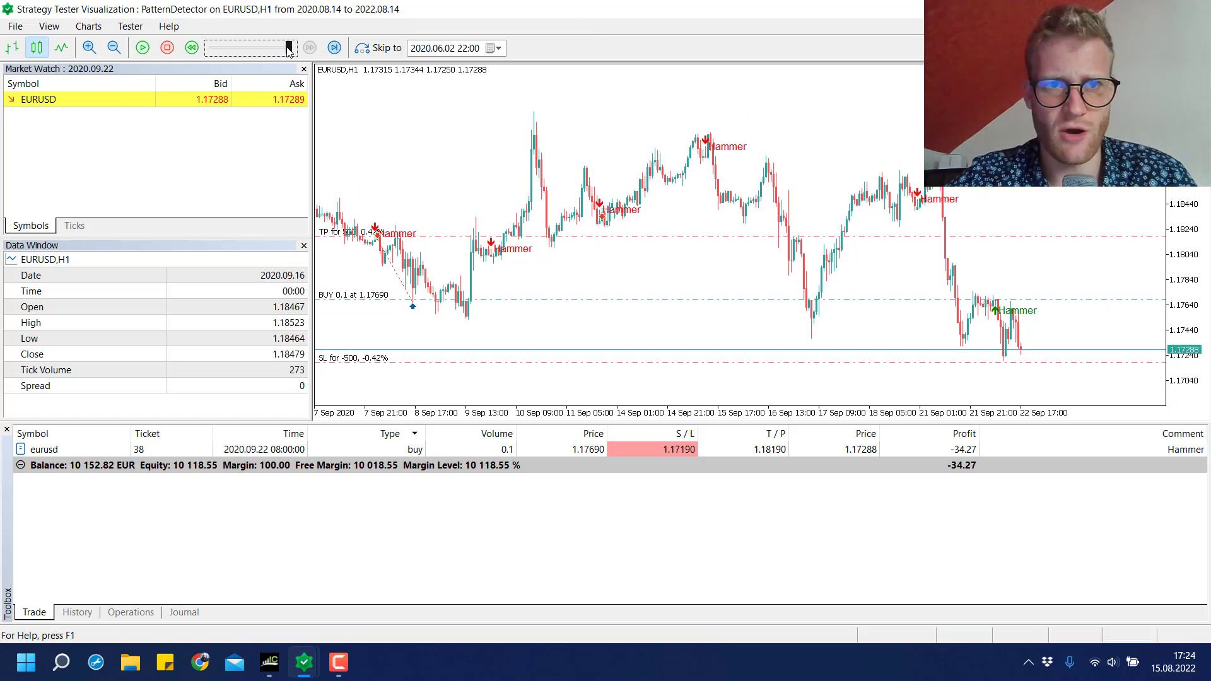
- Resume the visual backtest playback and briefly show a crosshair to read a bar's prices
left_click(142, 48)
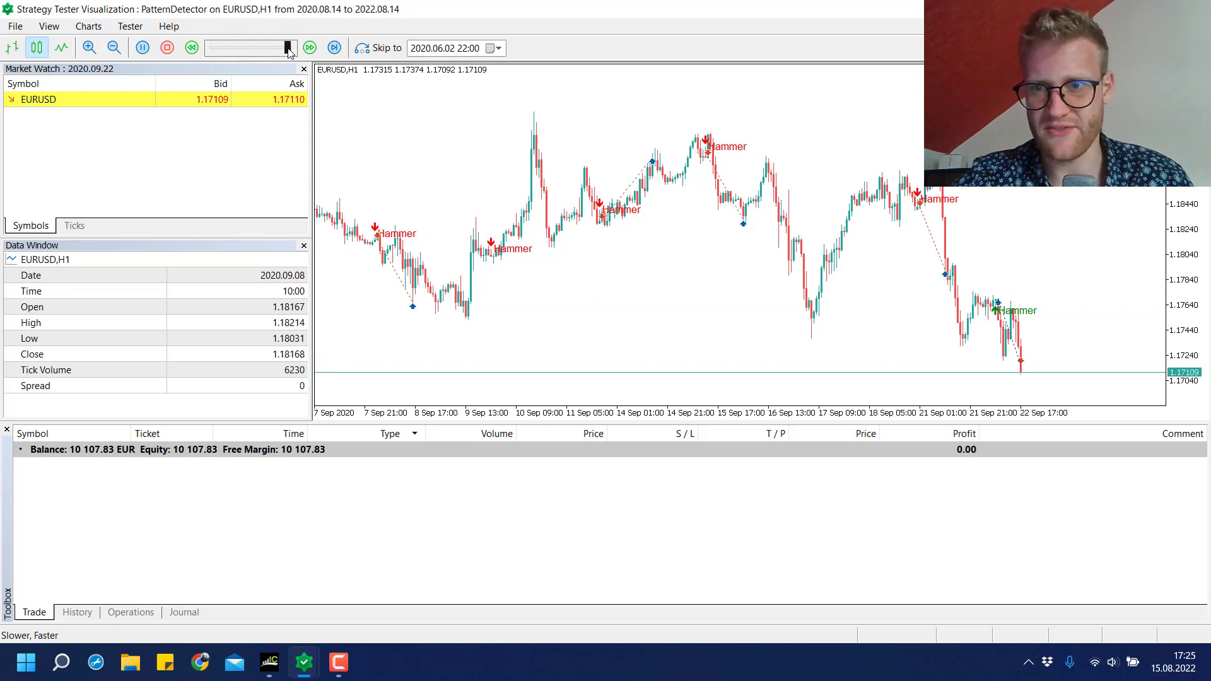
middle_click(875, 293)
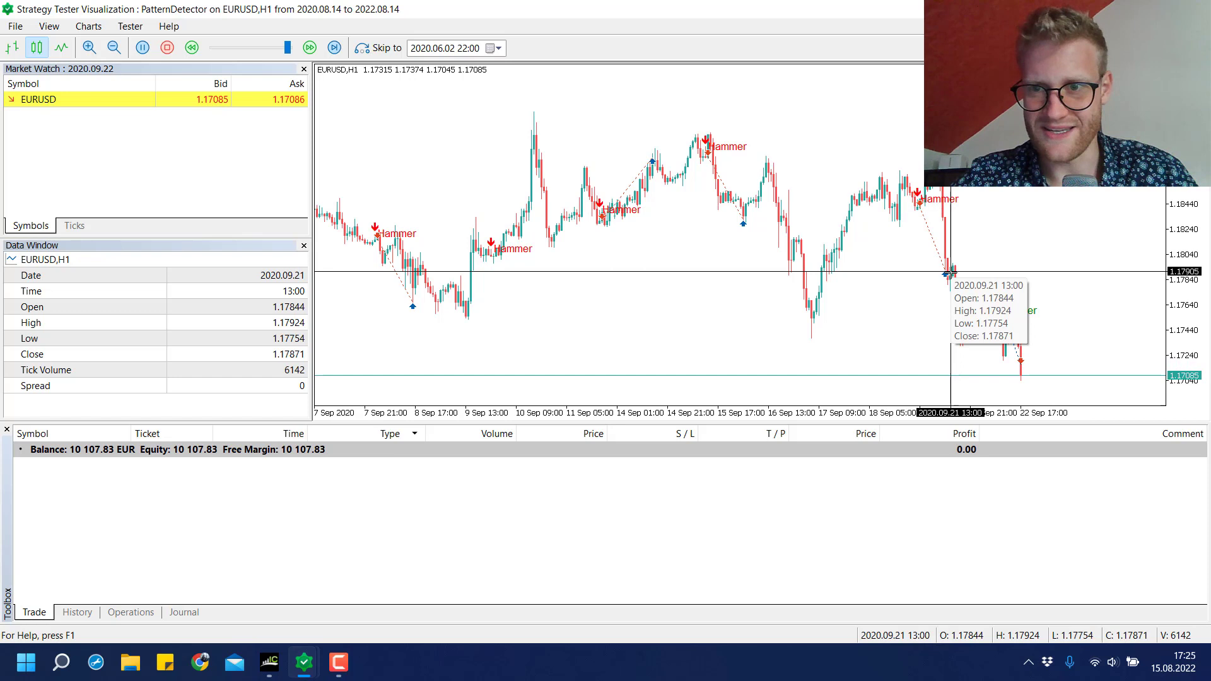
middle_click(890, 293)
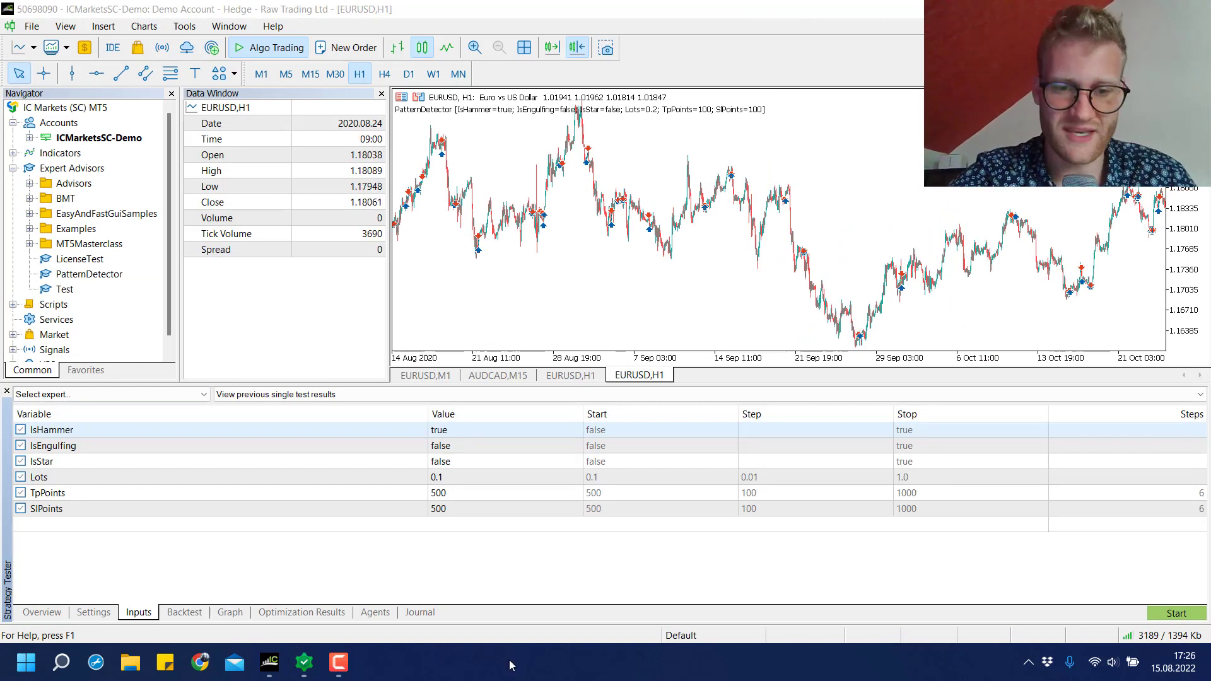
- Choose a complete optimization test, keeping the slow complete algorithm
left_click(105, 616)
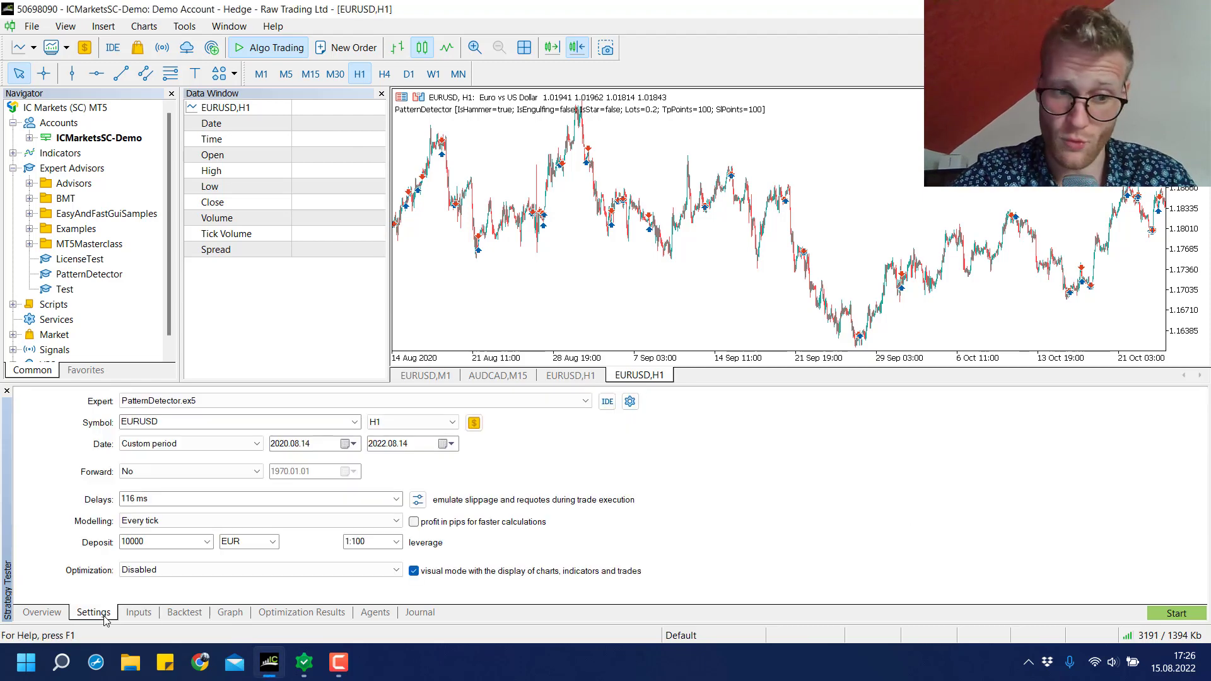
left_click(42, 612)
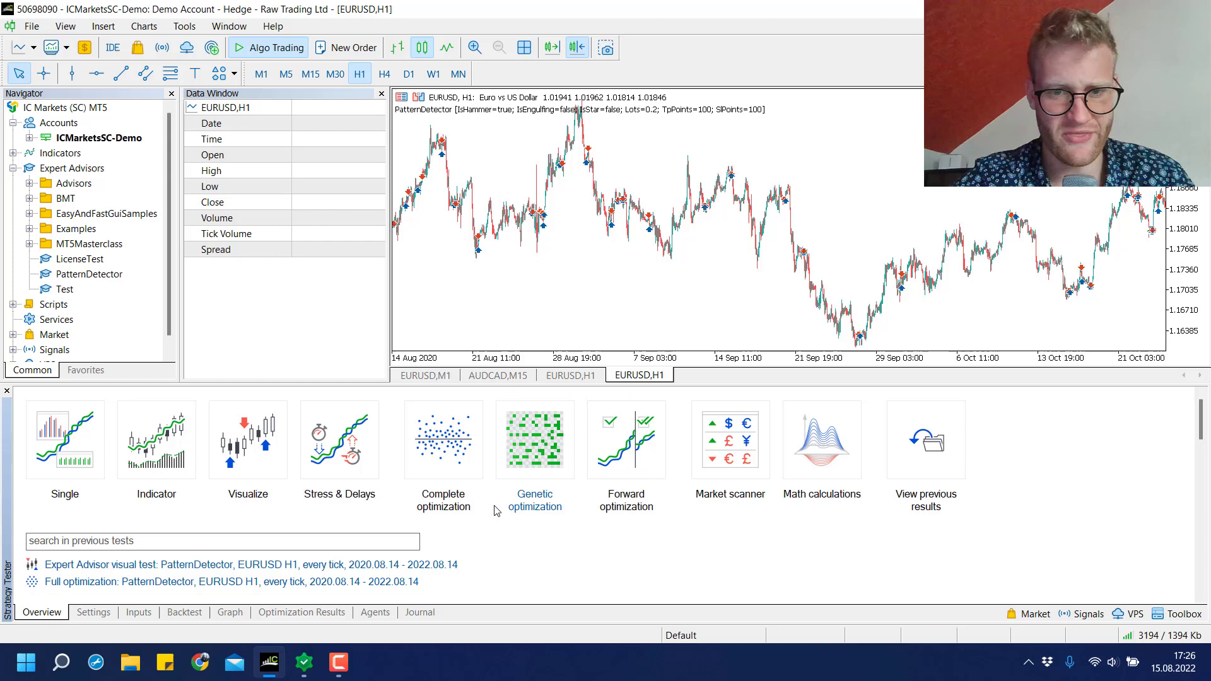
left_click(463, 445)
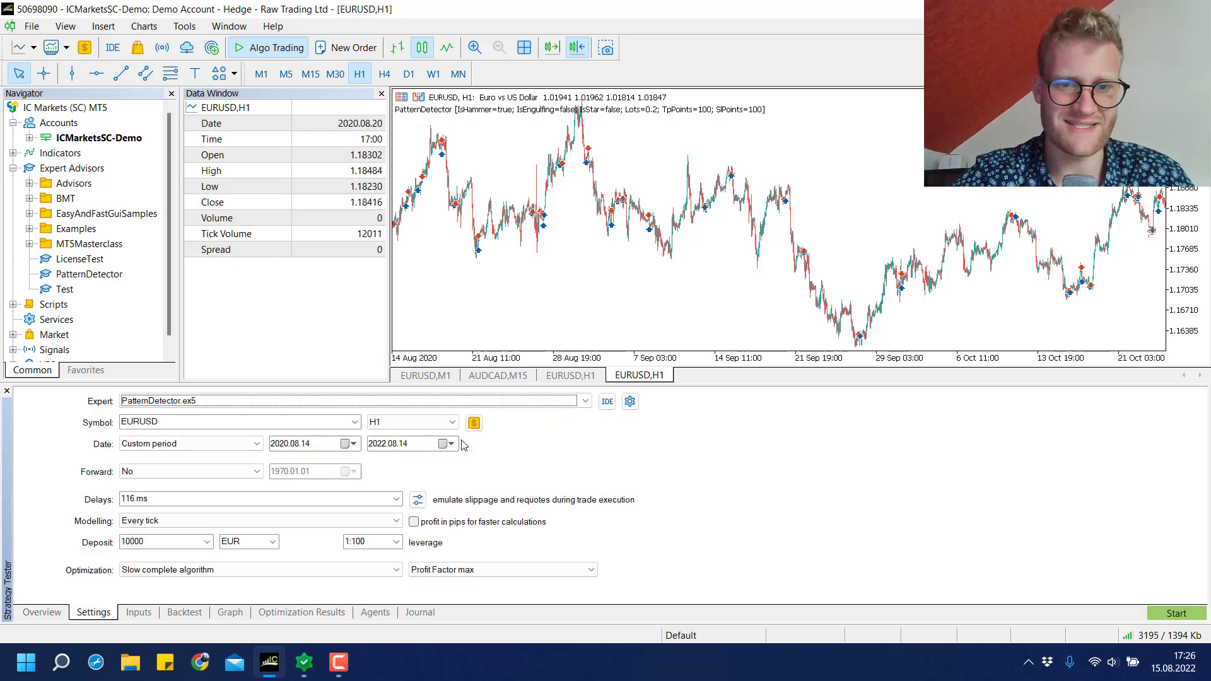
left_click(157, 570)
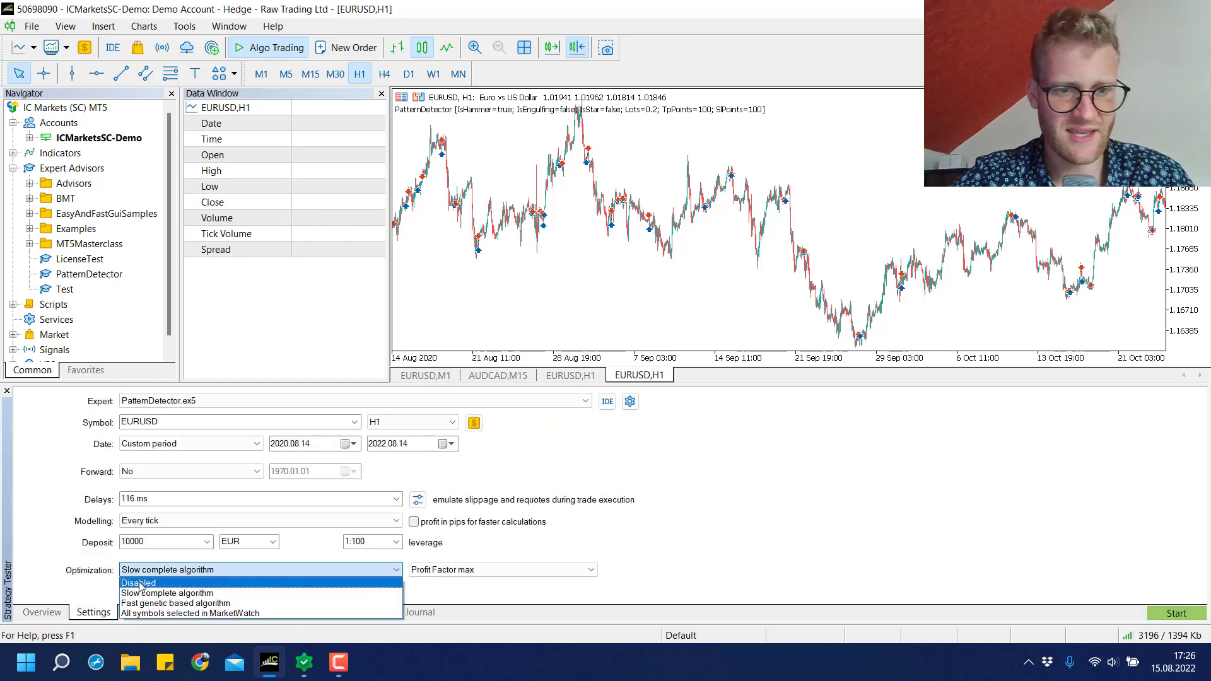
left_click(165, 571)
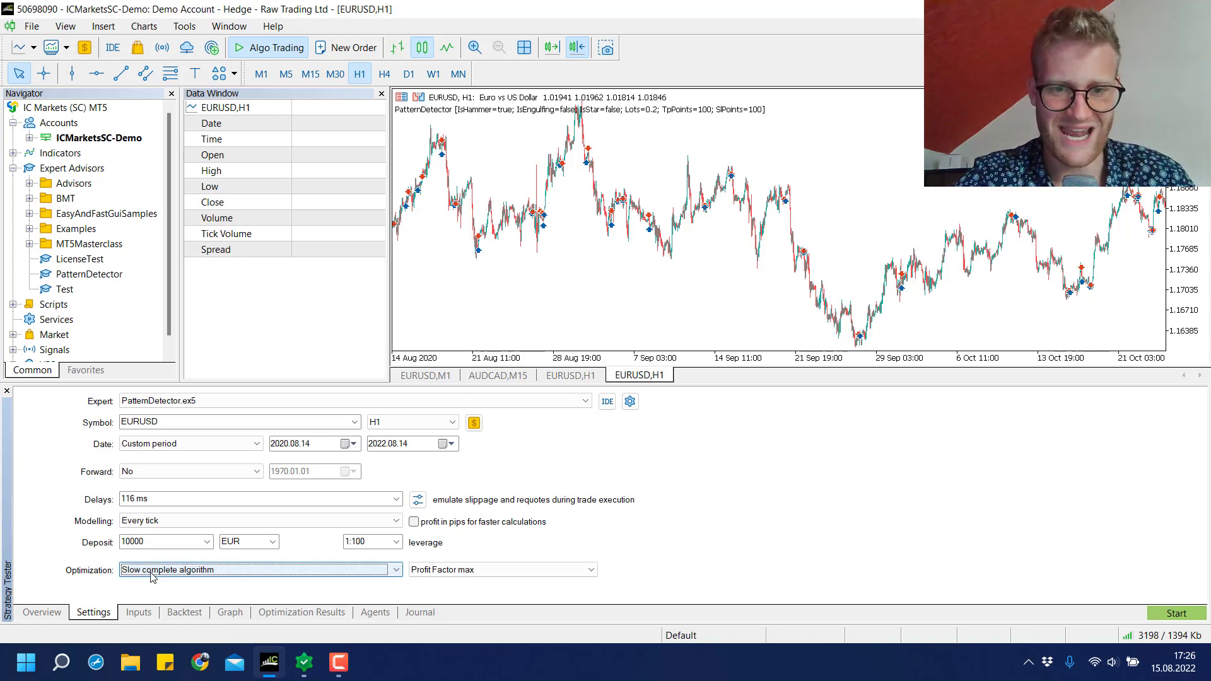
- Review the Lots, IsHammer, TpPoints and SlPoints rows in the input parameters table
left_click(148, 615)
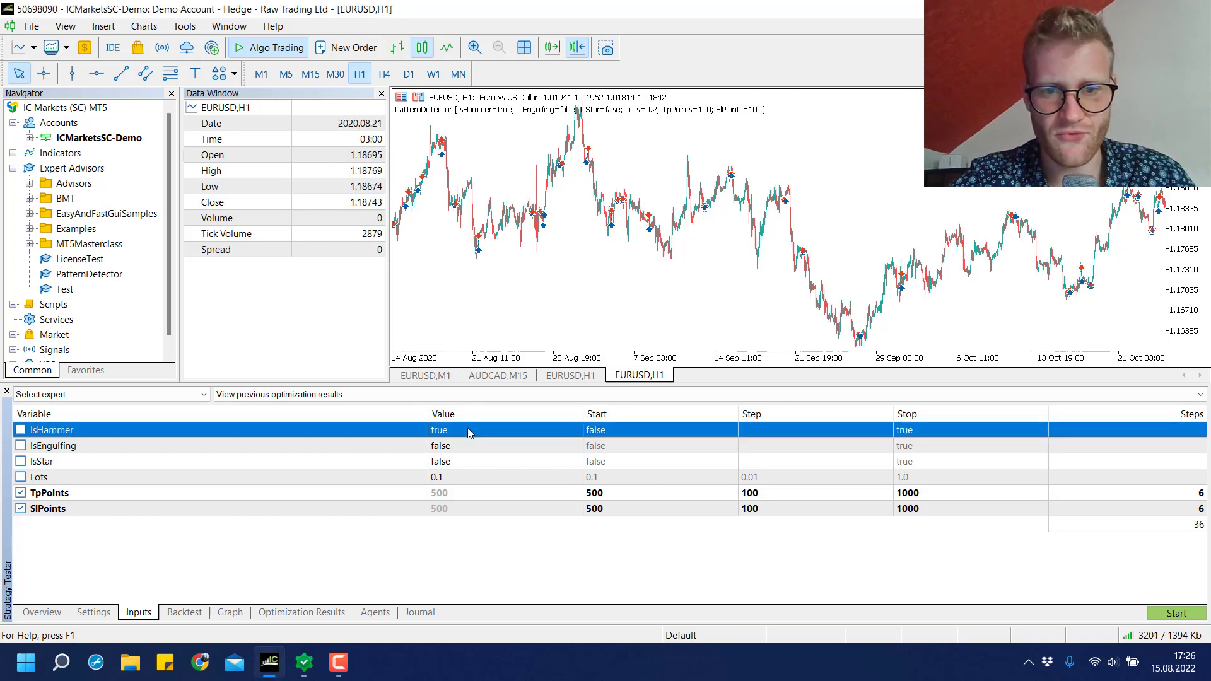
left_click(457, 480)
left_click(465, 493)
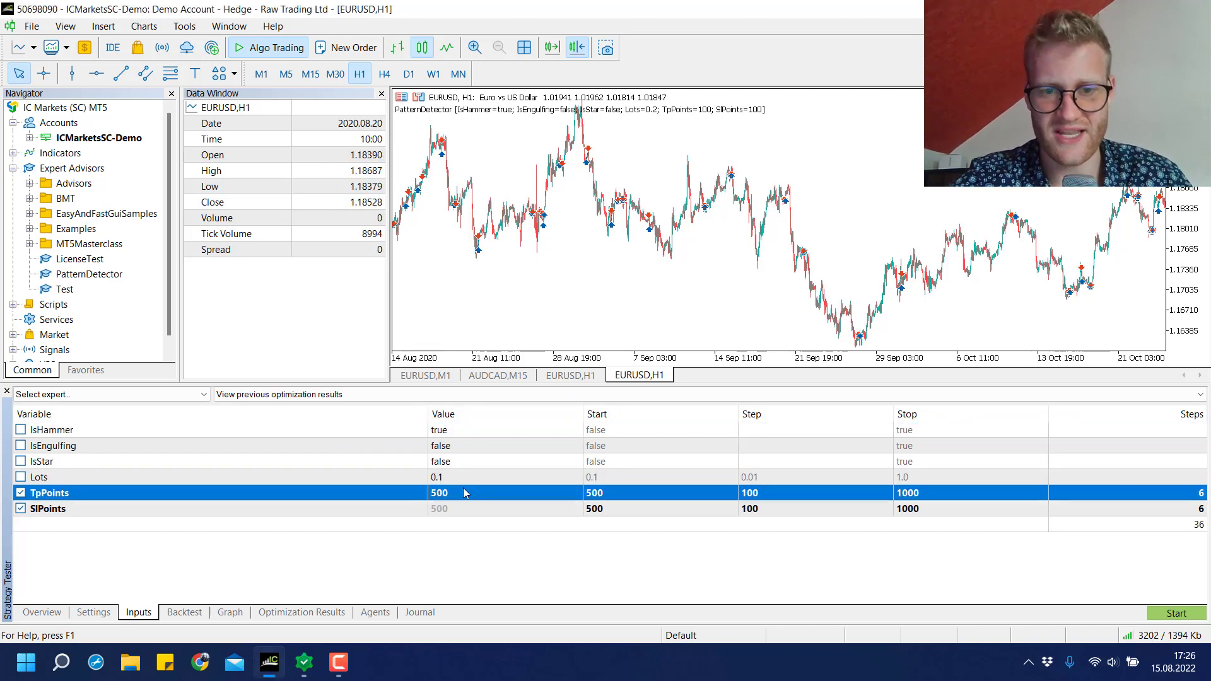
left_click(453, 434)
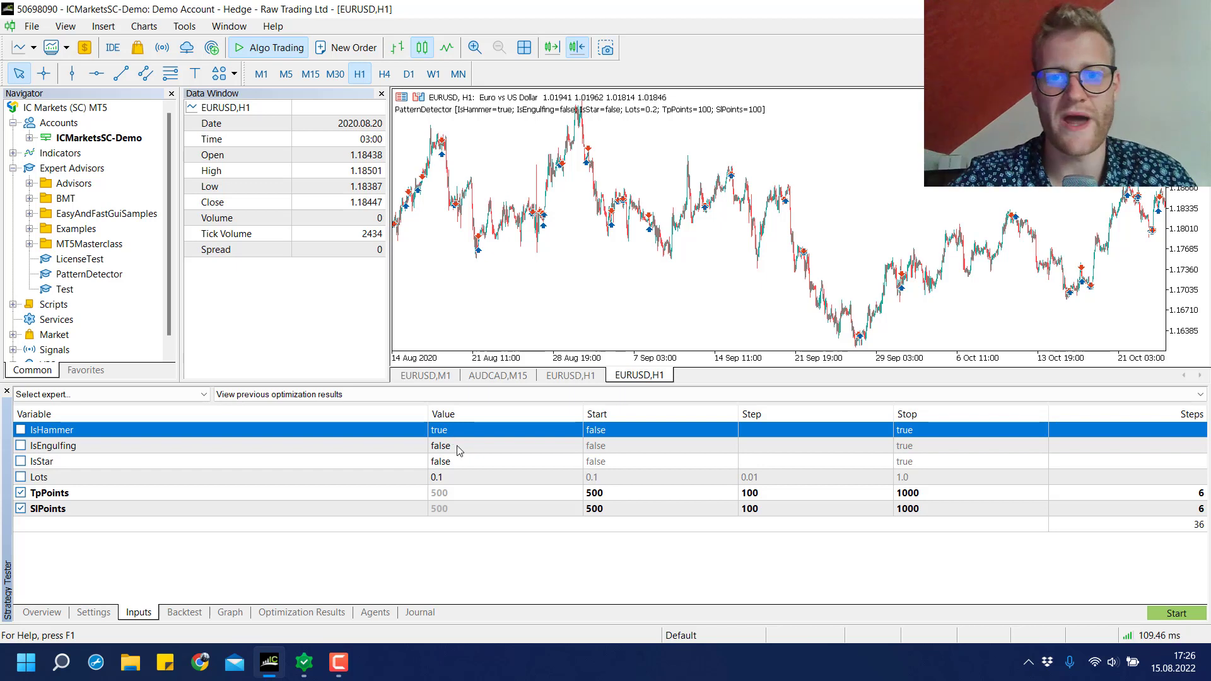
left_click(465, 480)
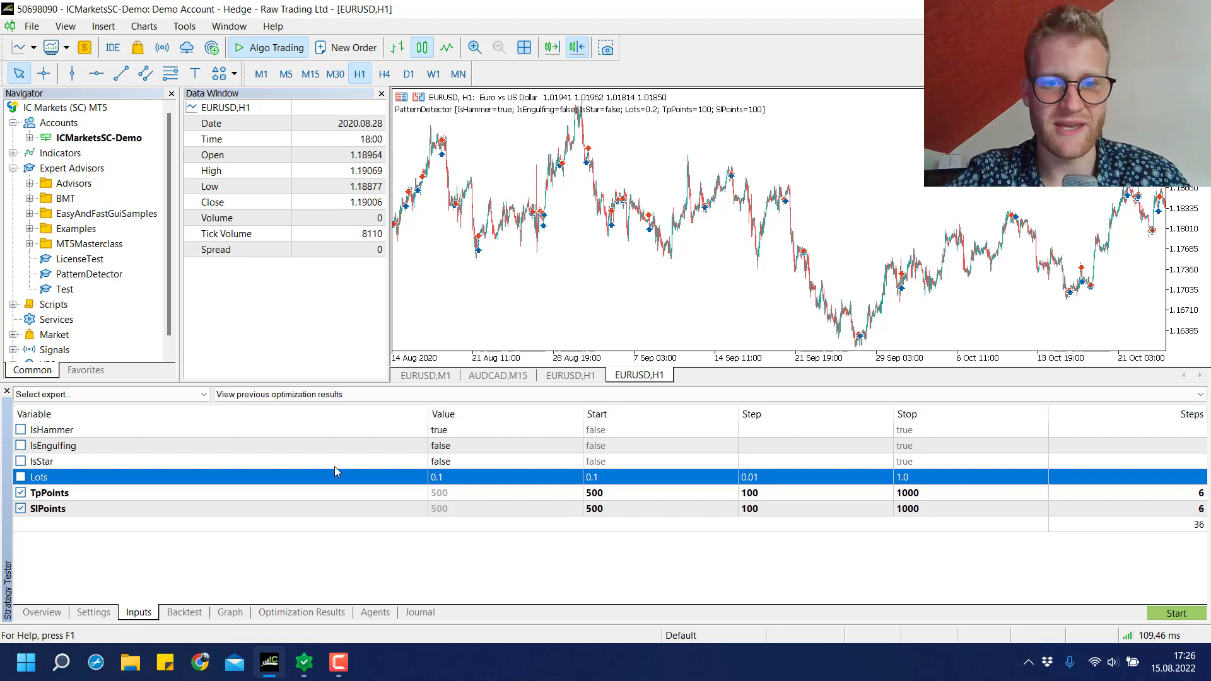
left_click(357, 493)
key("Down")
key("Up")
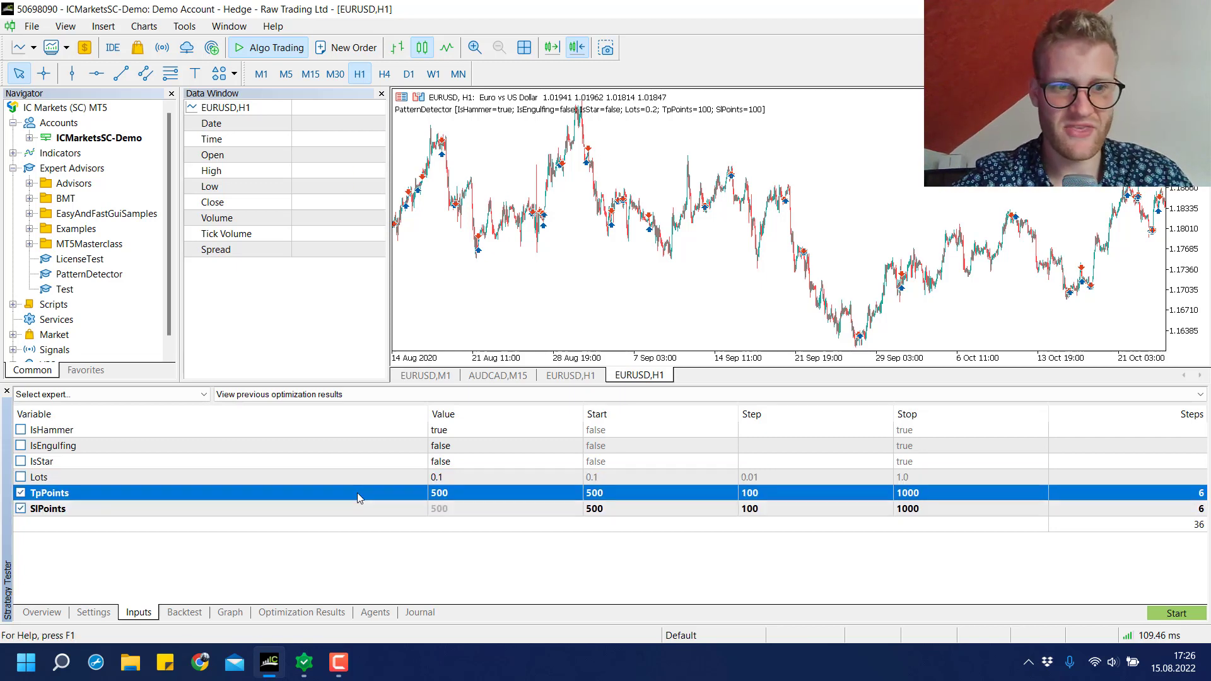
key("Down")
key("Up")
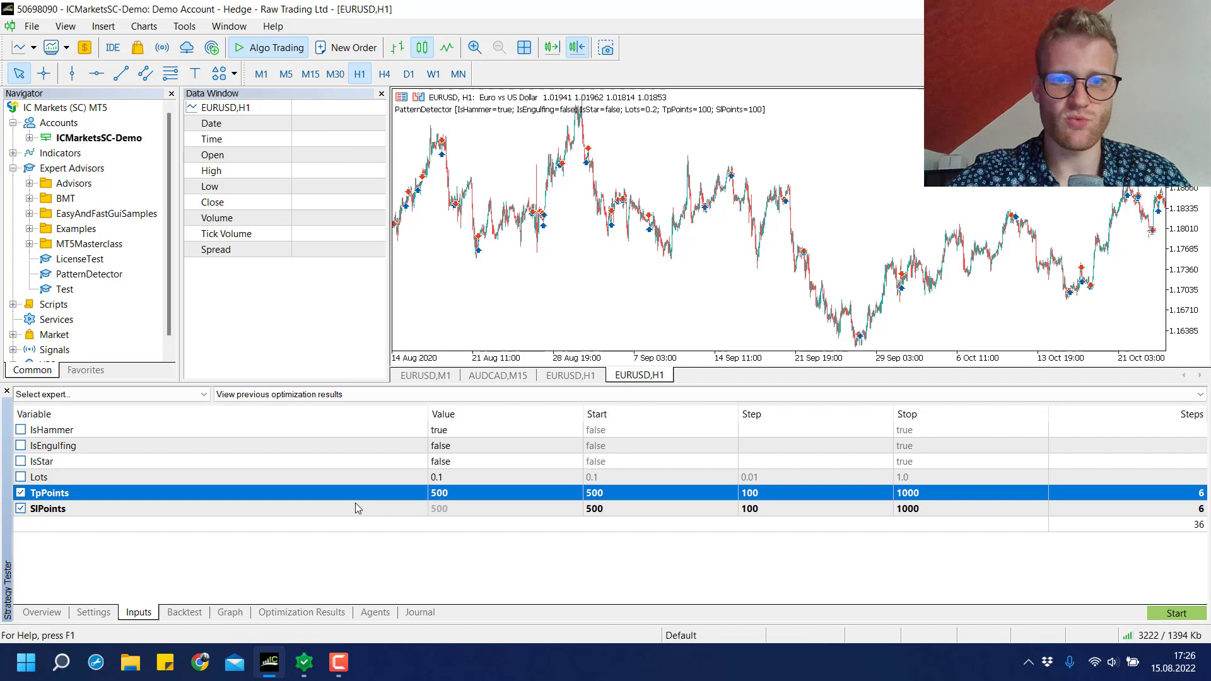
- Toggle TpPoints out of and back into the optimization, comparing the TpPoints and SlPoints ranges
left_click(413, 513)
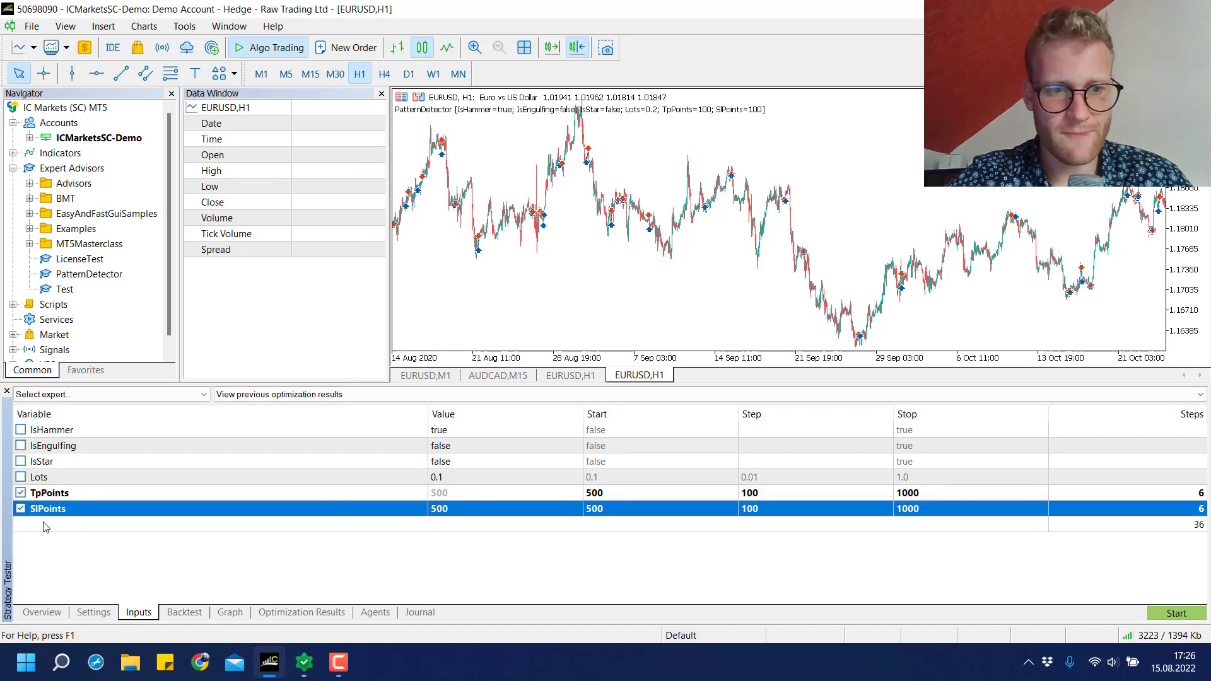
left_click(24, 494)
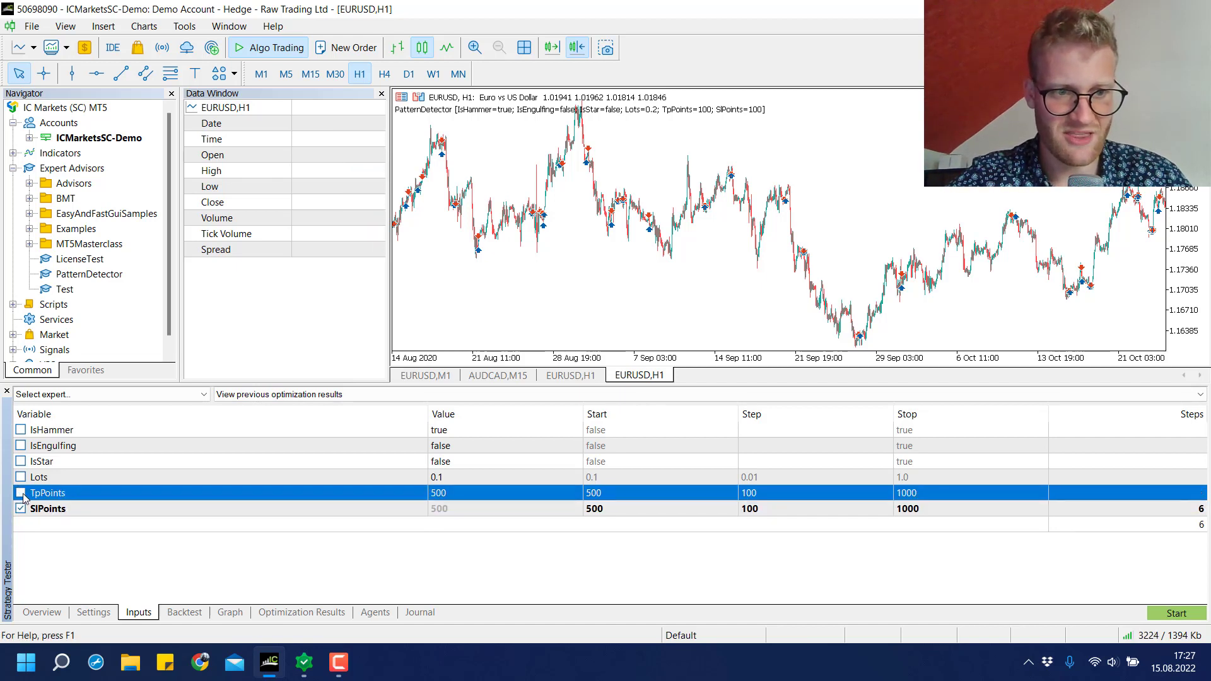
left_click(21, 493)
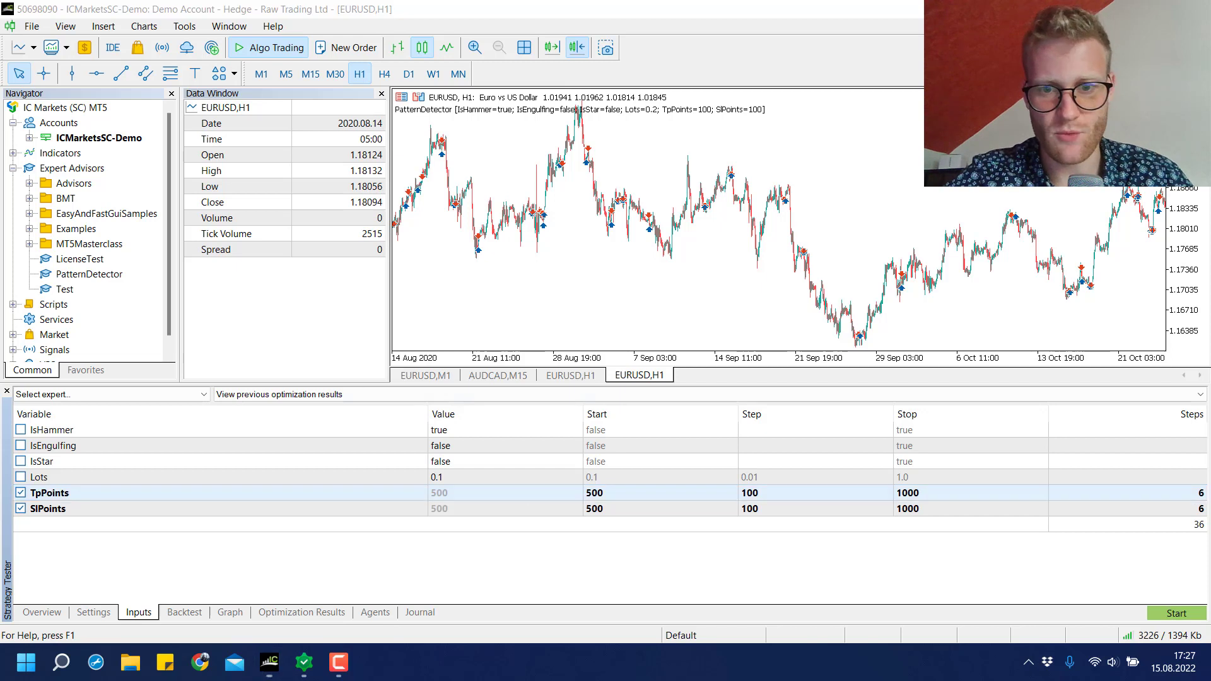
left_click(410, 506)
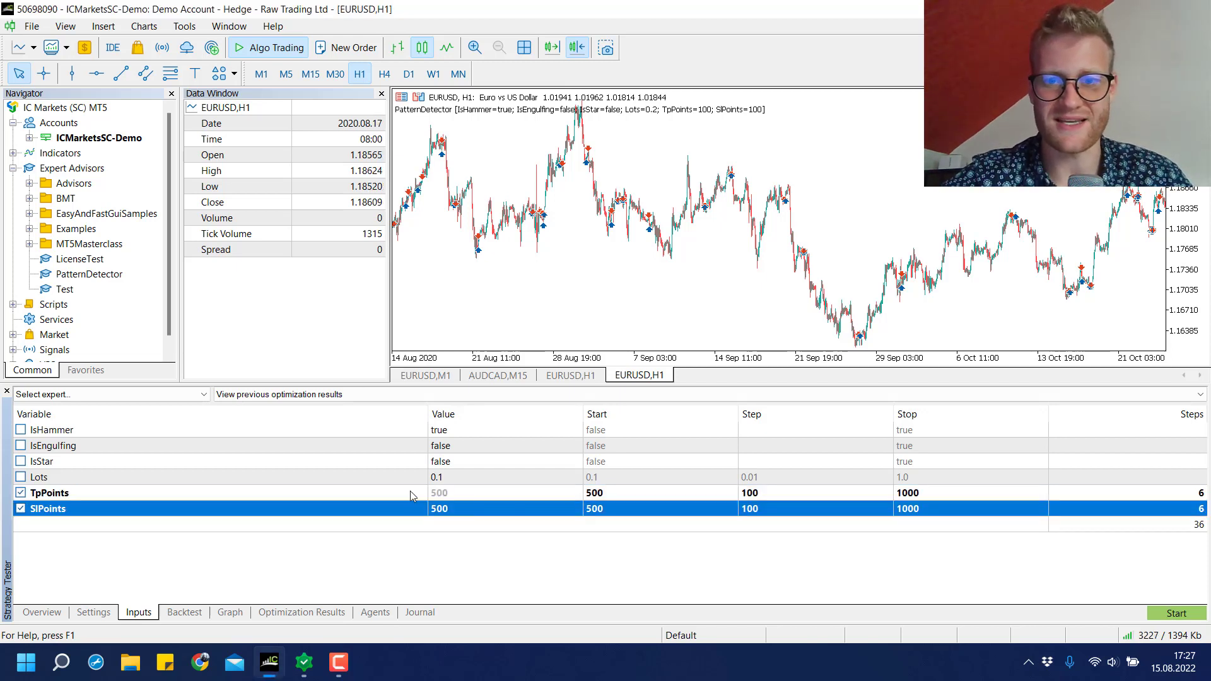
left_click(631, 495)
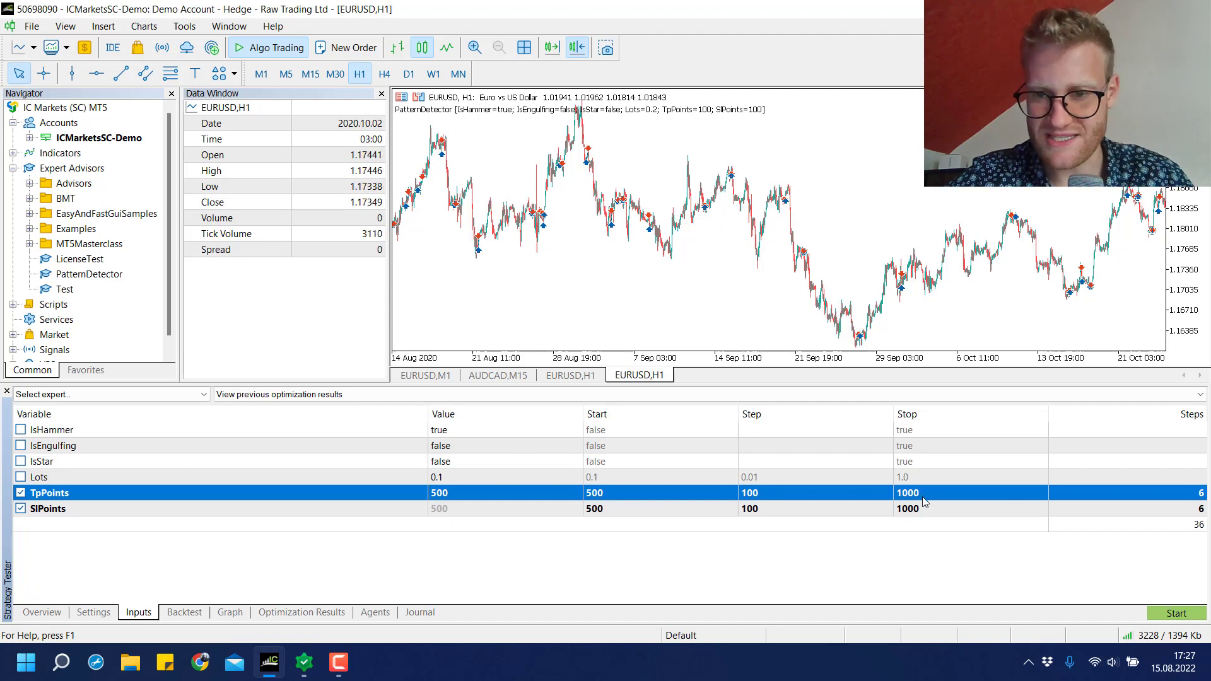
left_click(609, 509)
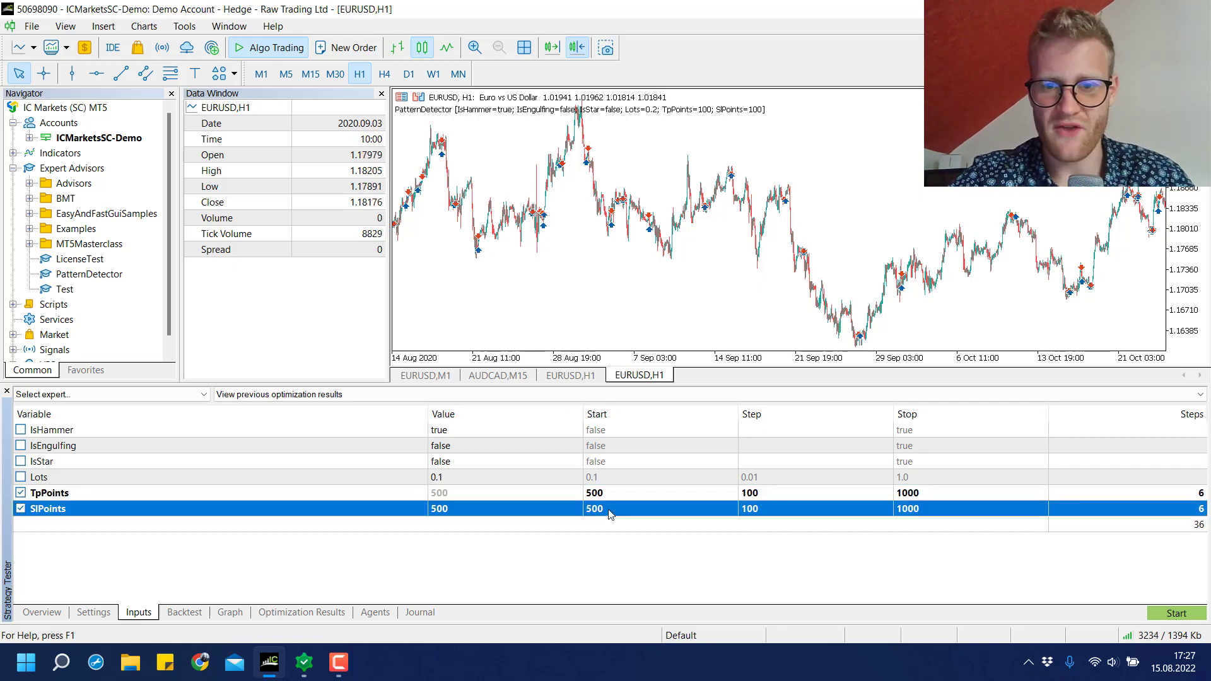
left_click(758, 493)
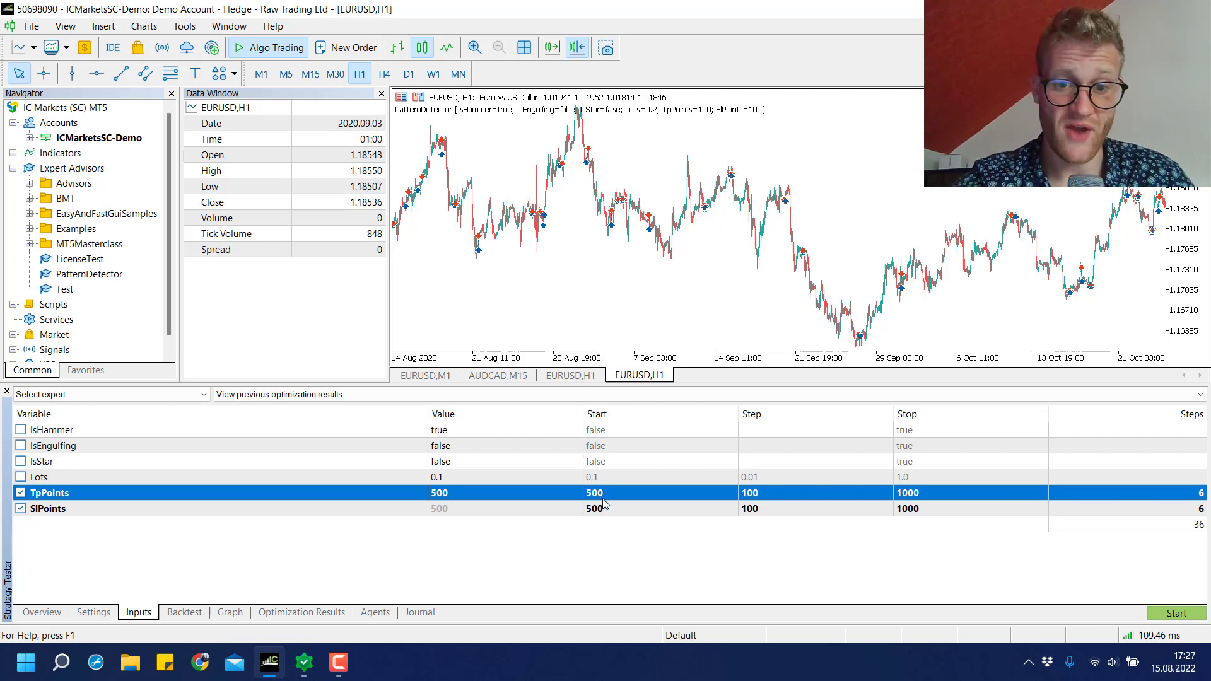
left_click(642, 505)
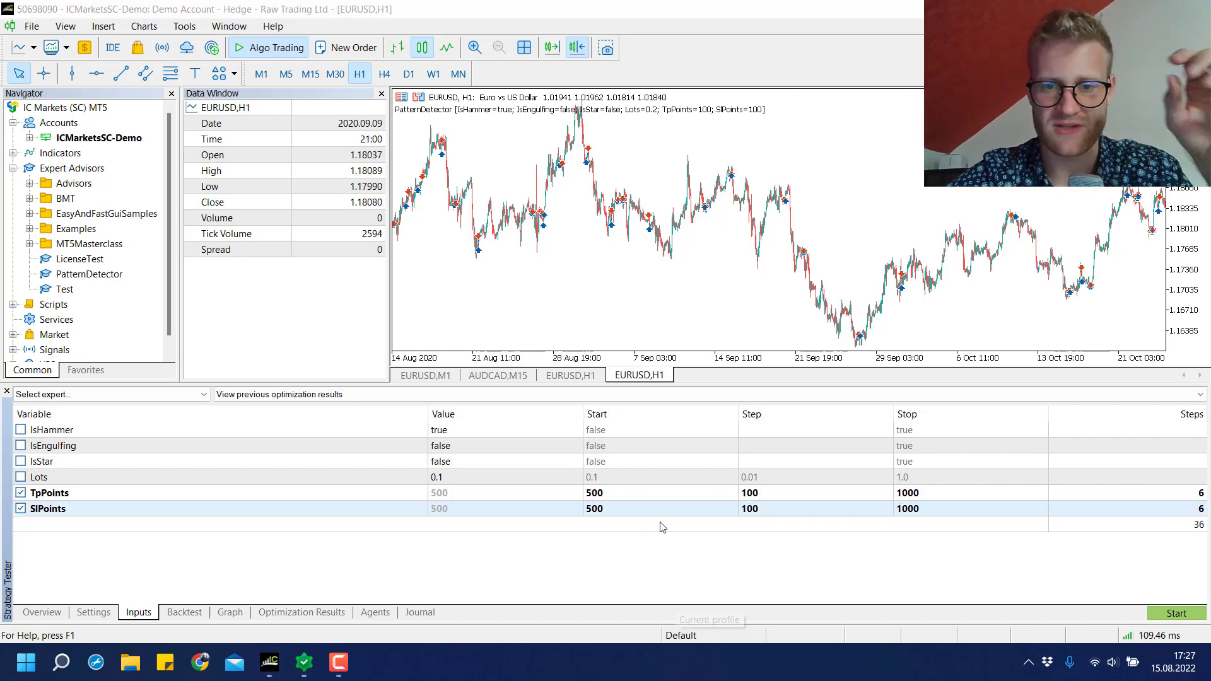
- Check the 36-pass total and start the optimization
key("Up")
key("Down")
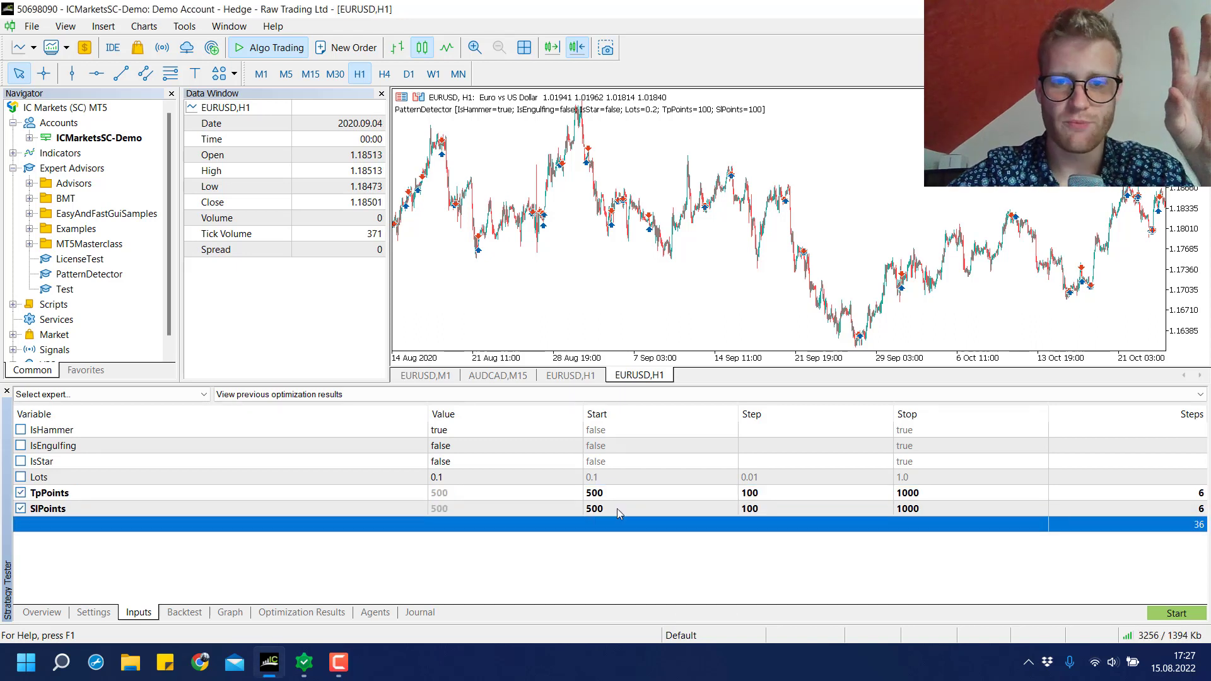
key("Down")
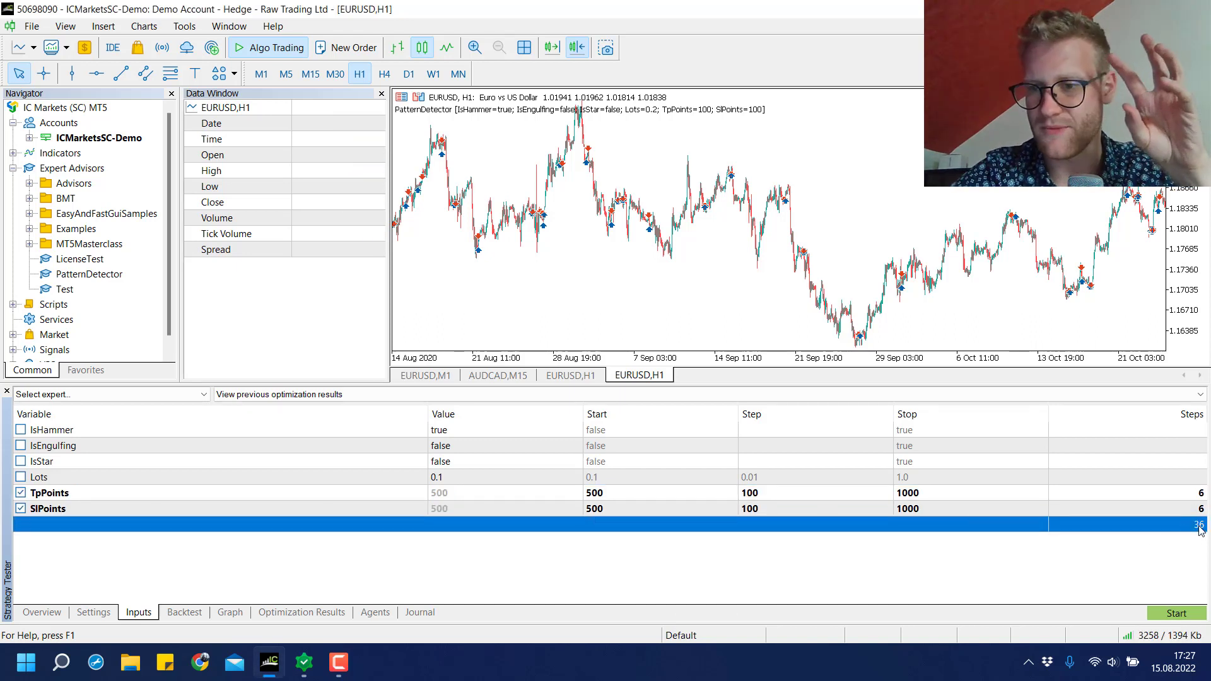
left_click(1174, 613)
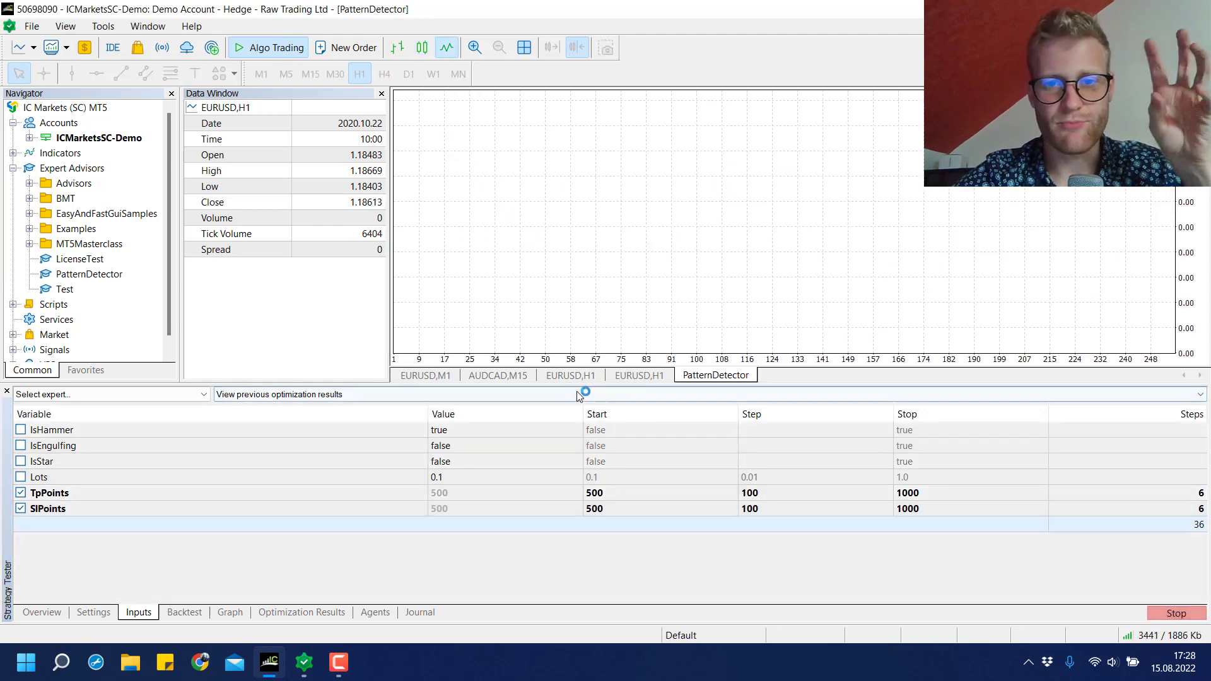
- Glance at the Backtest, Graph and Optimization Results tabs and enlarge the tester panel slightly
left_click(196, 613)
left_click(244, 615)
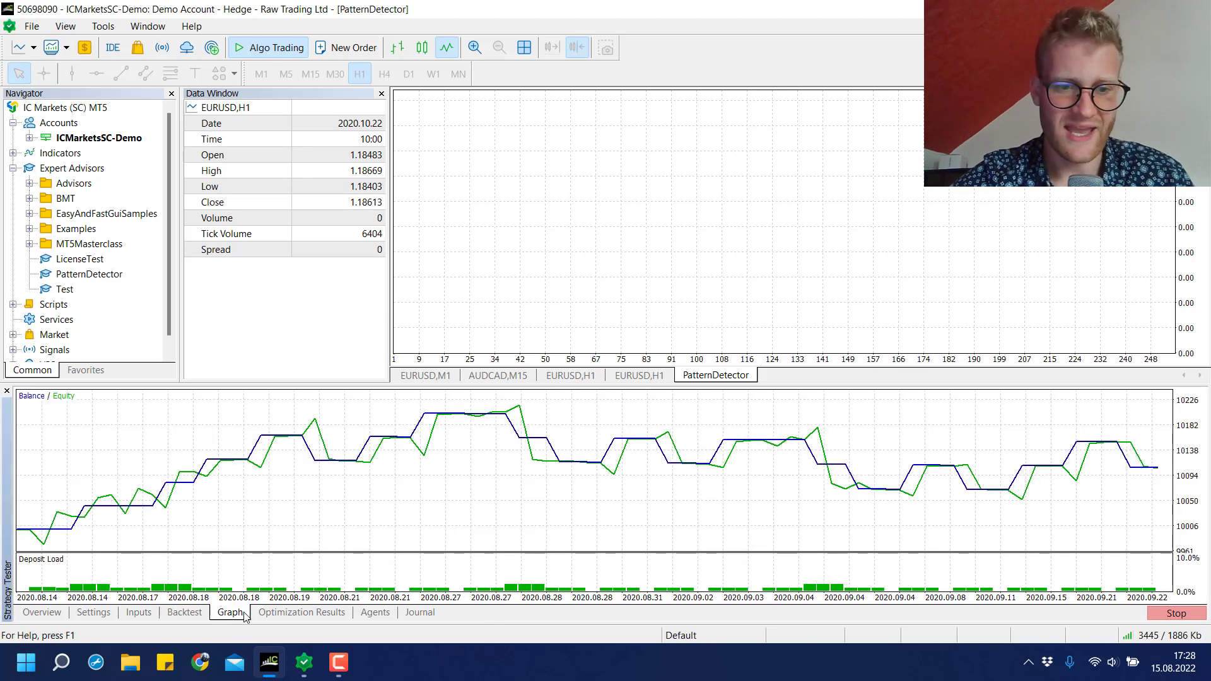
left_click(301, 613)
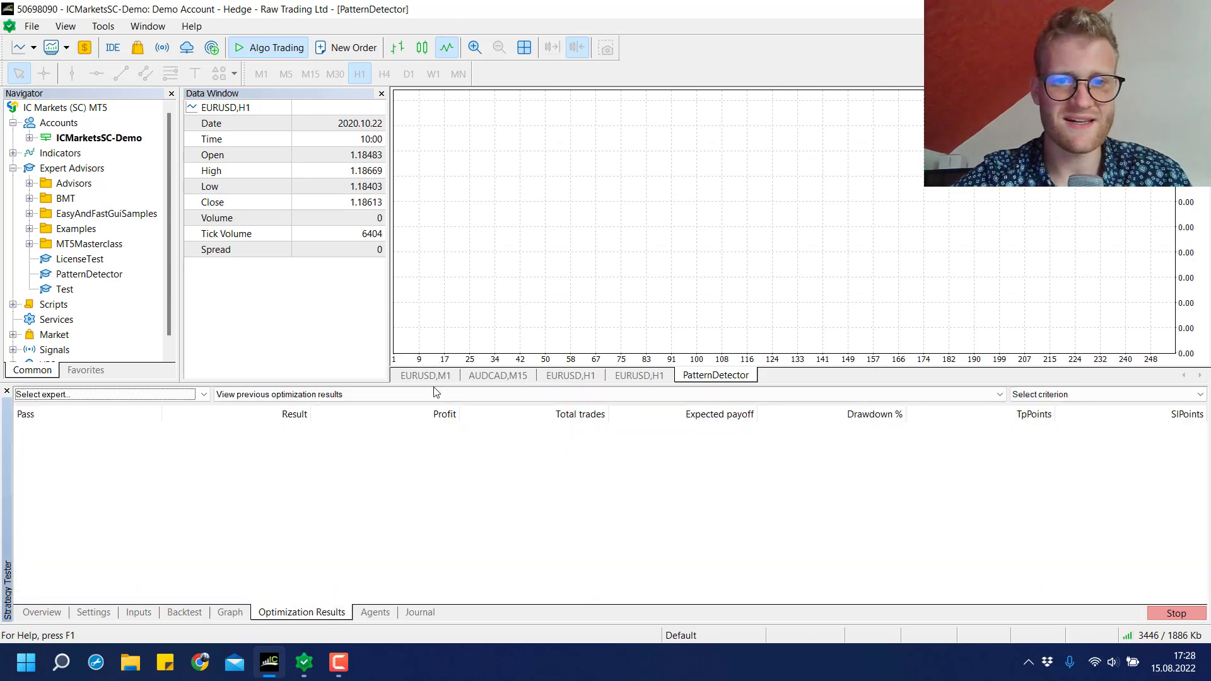
left_click_drag(435, 392, 434, 379)
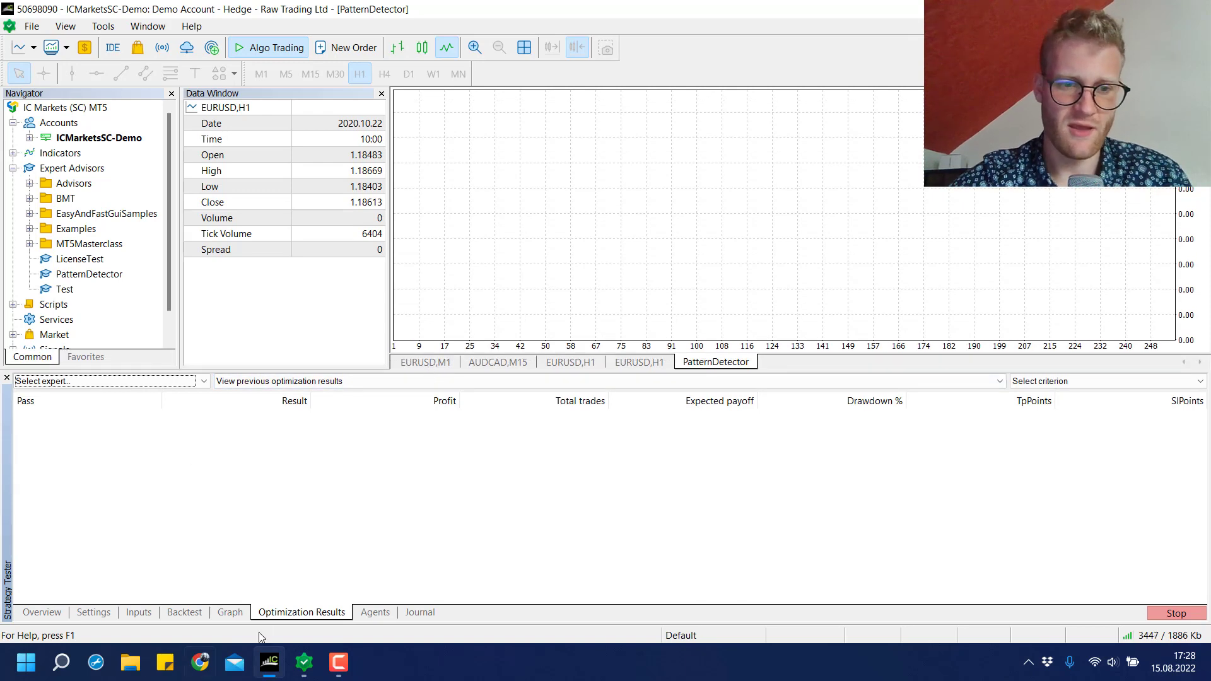
- Show the testing agents and scroll up to the 'Local: 12 cores' group
left_click(386, 614)
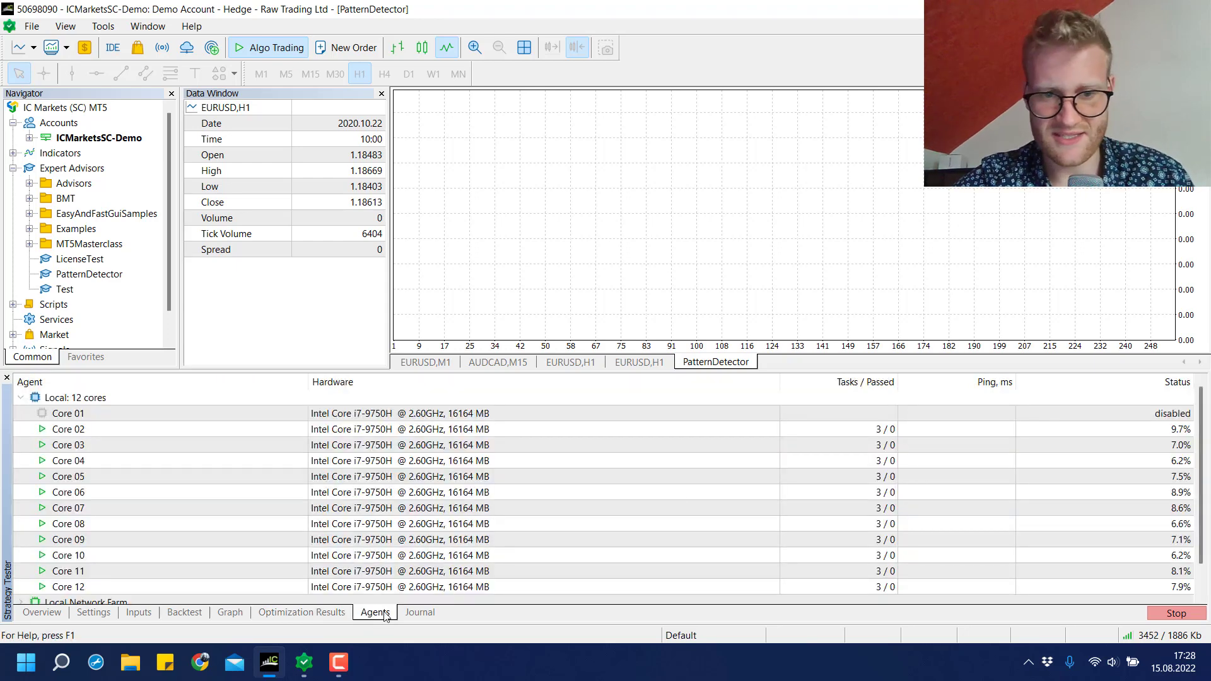
left_click(1075, 433)
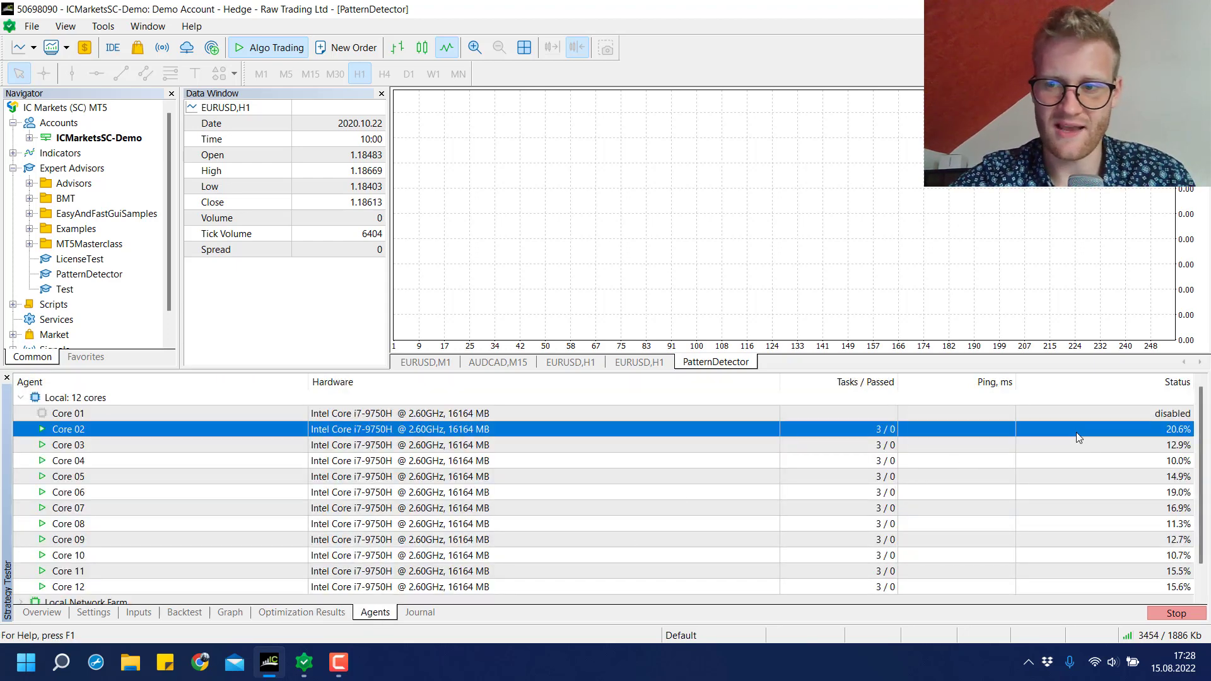
key("Down")
key("Down")
key("Down")
key("Down")
key("Down")
key("Down")
key("Down")
key("Down")
key("Down")
key("Down")
key("Down")
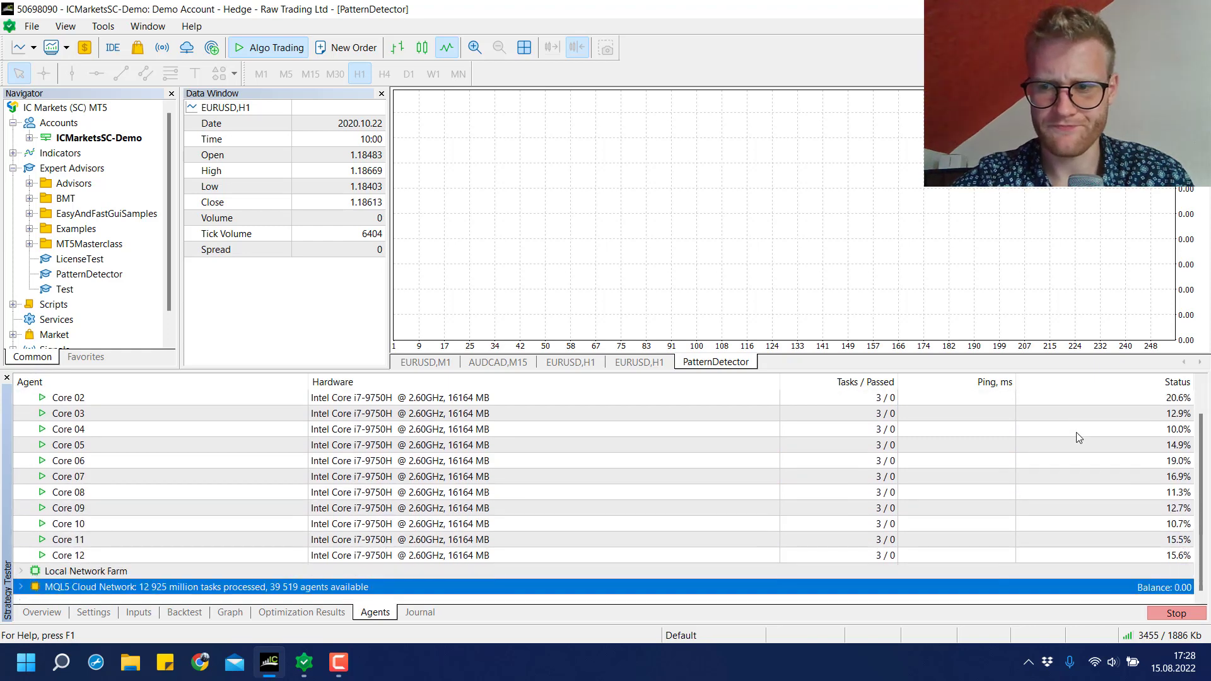
key("Up")
key("Up")
key("Up")
key("Up")
key("Up")
key("Up")
key("Up")
key("Up")
key("Up")
key("Up")
key("Up")
key("Up")
key("Up")
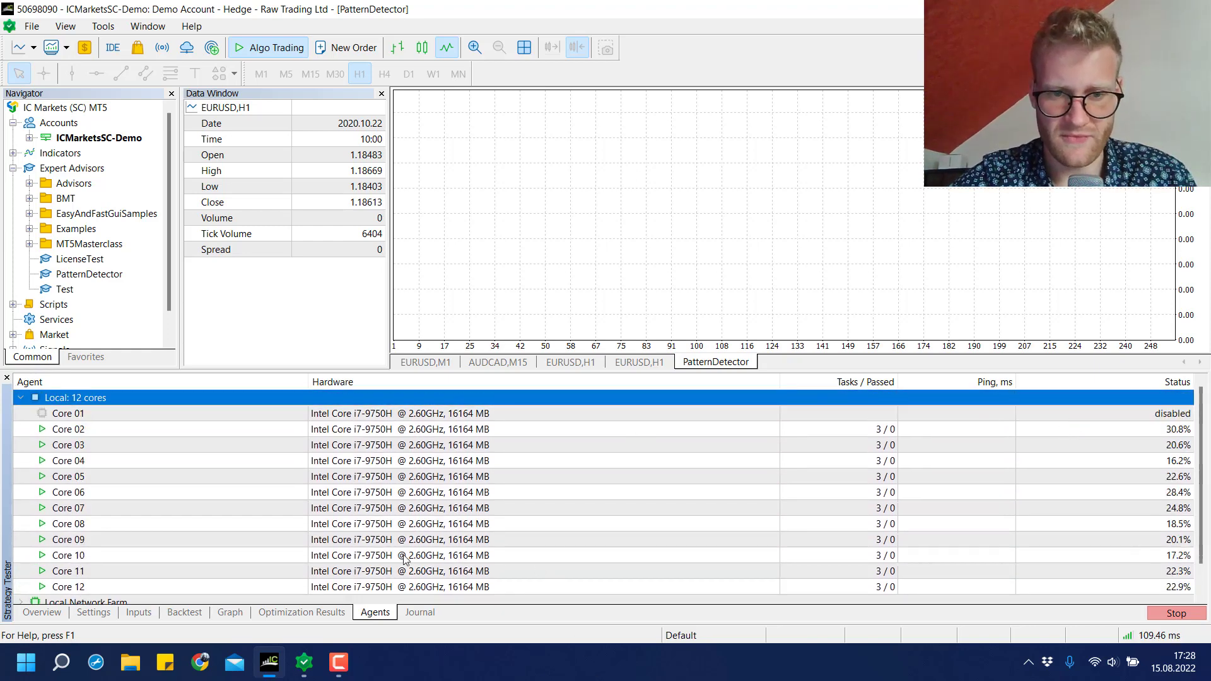
- Switch to the optimization results and compare the Pass 6 and Pass 0 rows
left_click(888, 429)
left_click(292, 615)
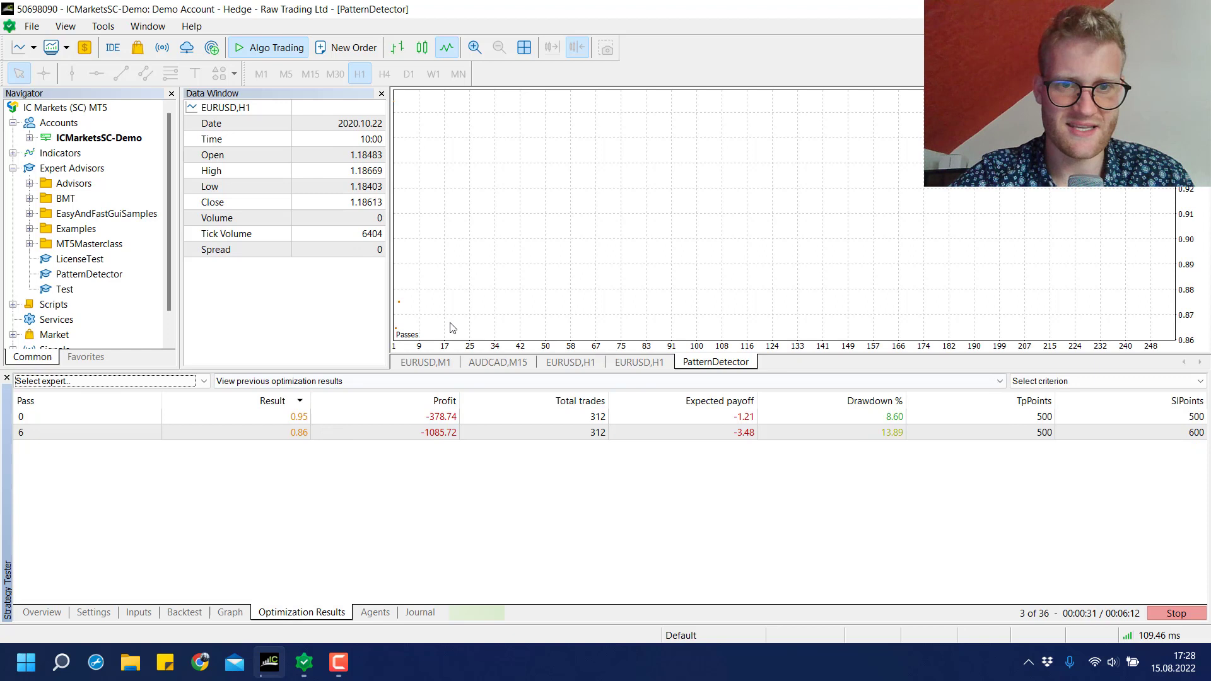
mouse_move(398, 325)
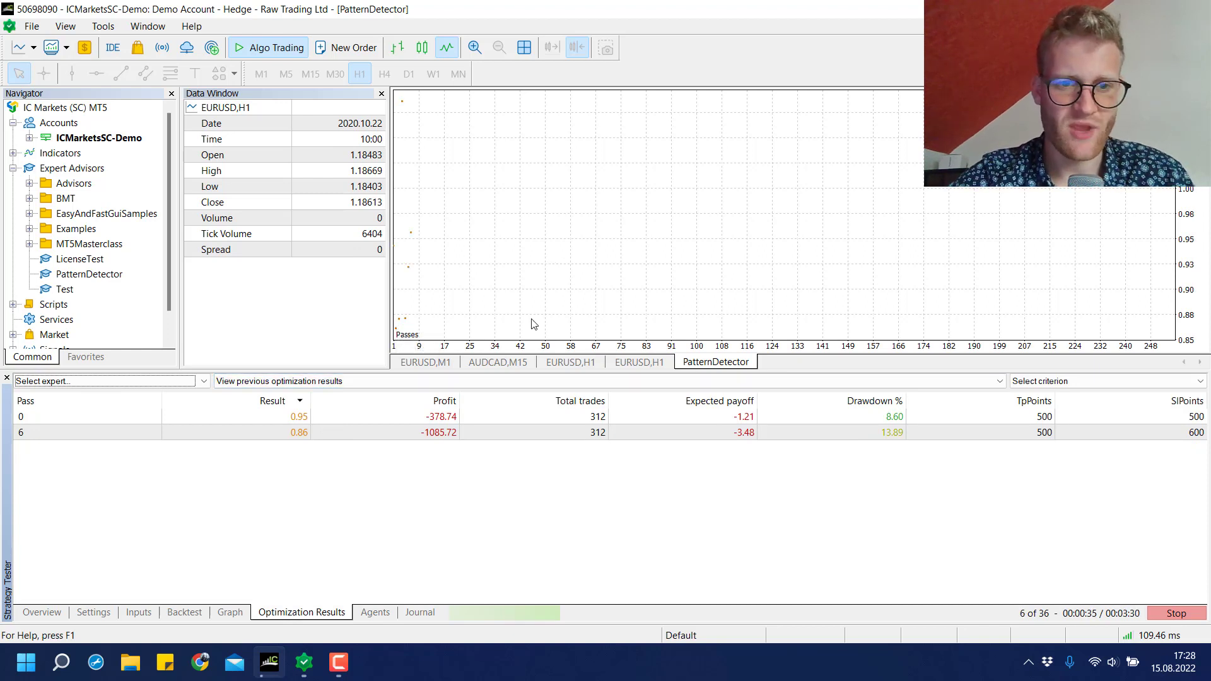
left_click(287, 430)
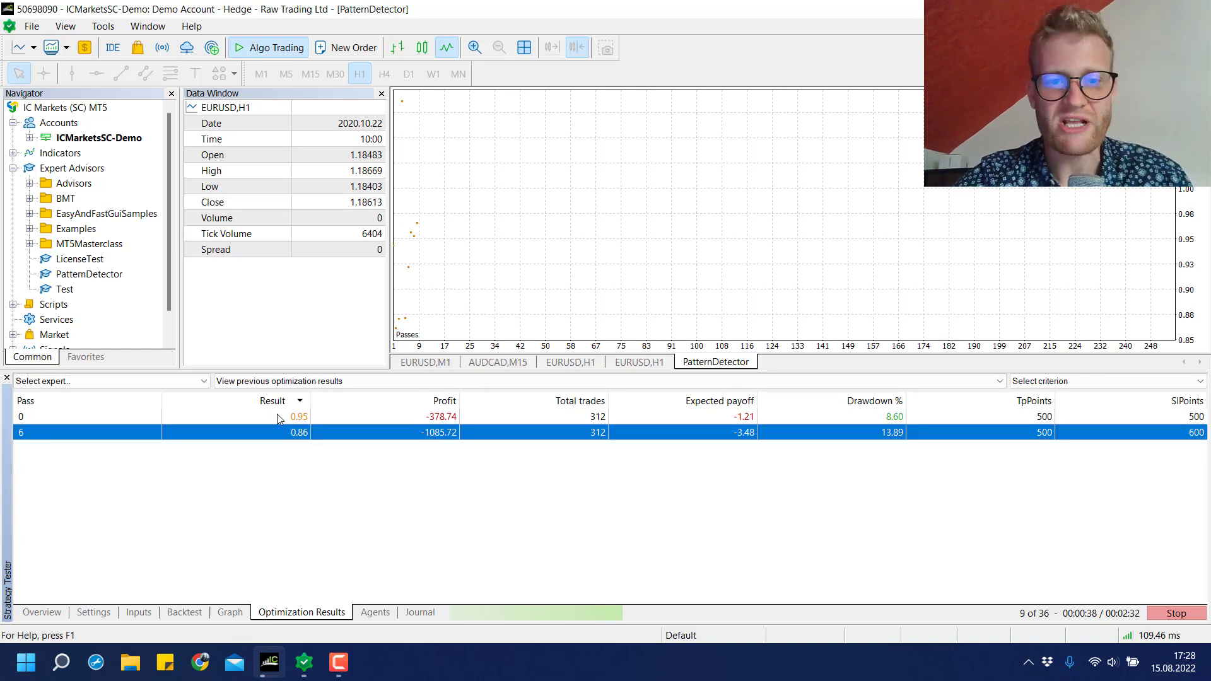
left_click(278, 415)
left_click(300, 435)
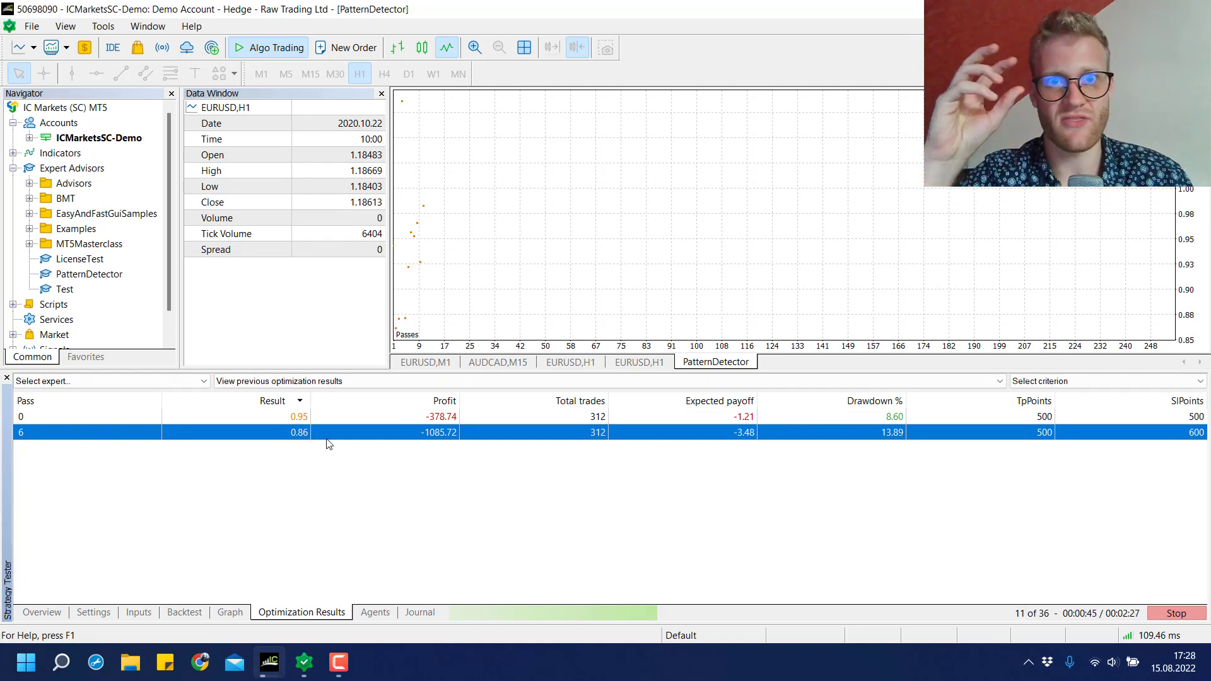
left_click(419, 460)
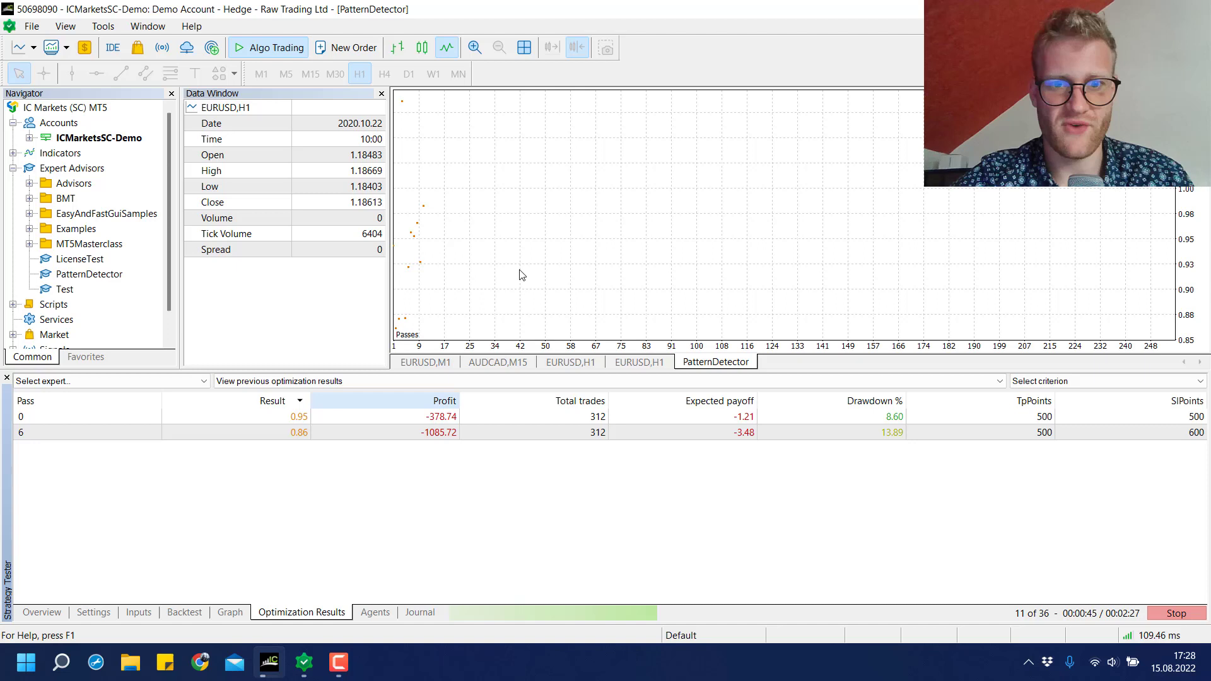
right_click(470, 479)
left_click(436, 484)
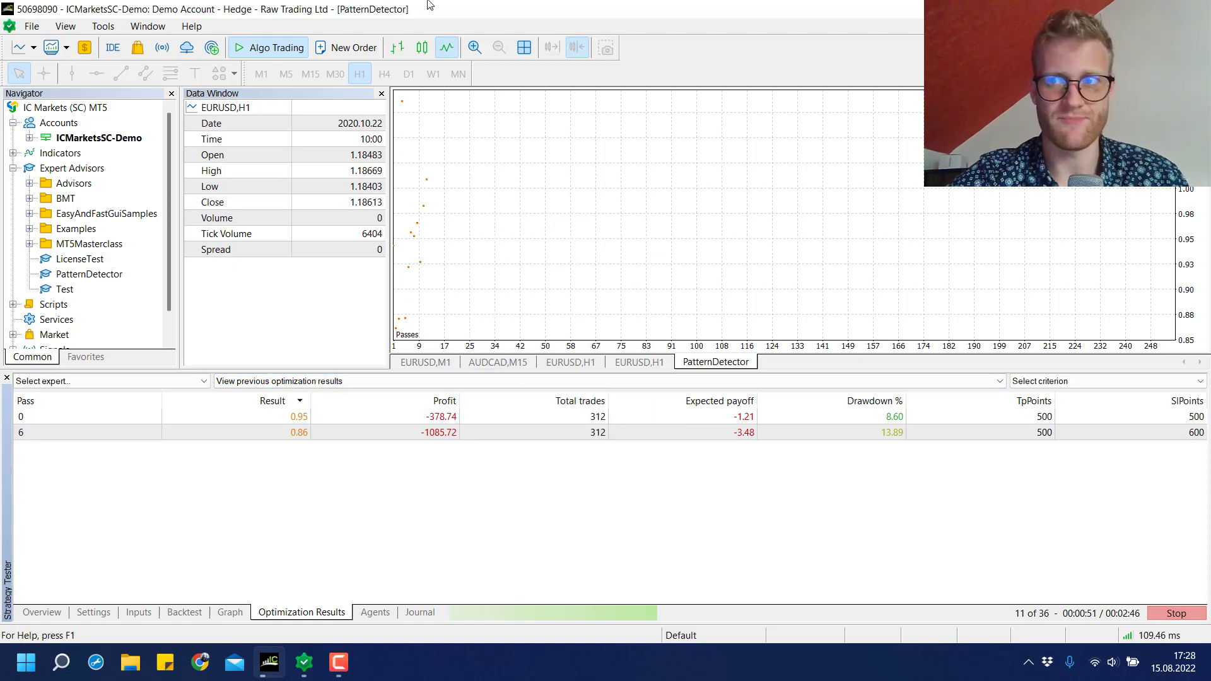
left_click(524, 679)
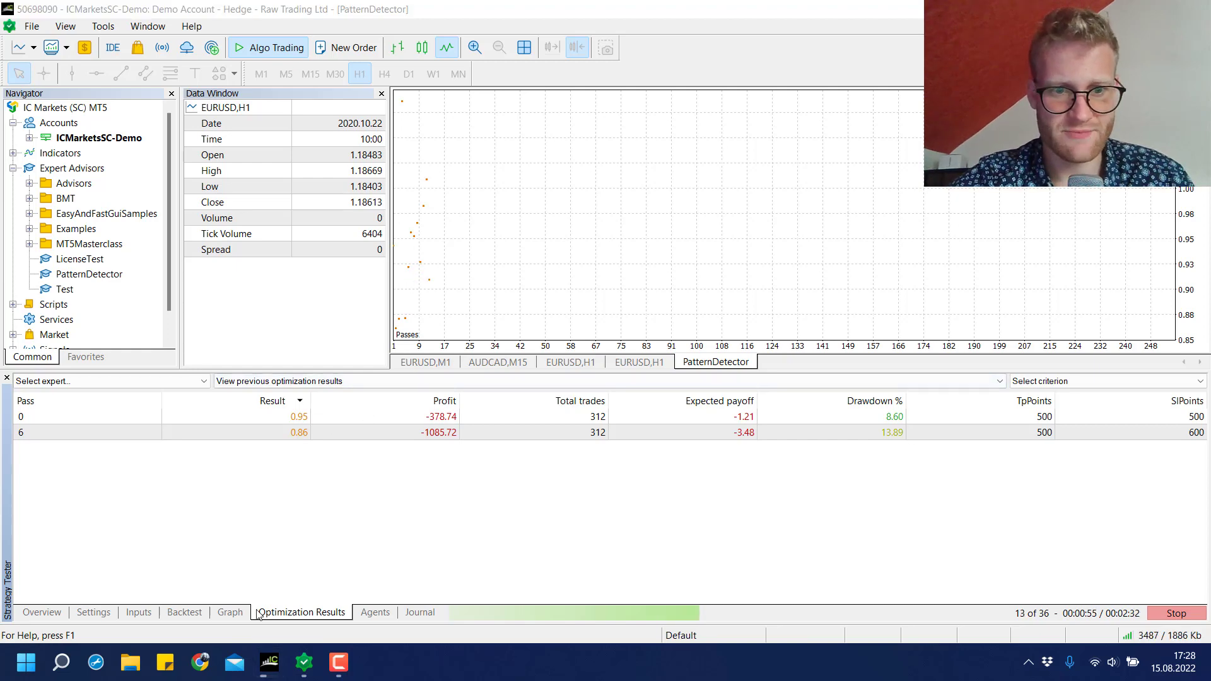
- Step through passes 24, 9, 12 and 27 up to the top result, Pass 3
left_click(230, 612)
left_click(327, 612)
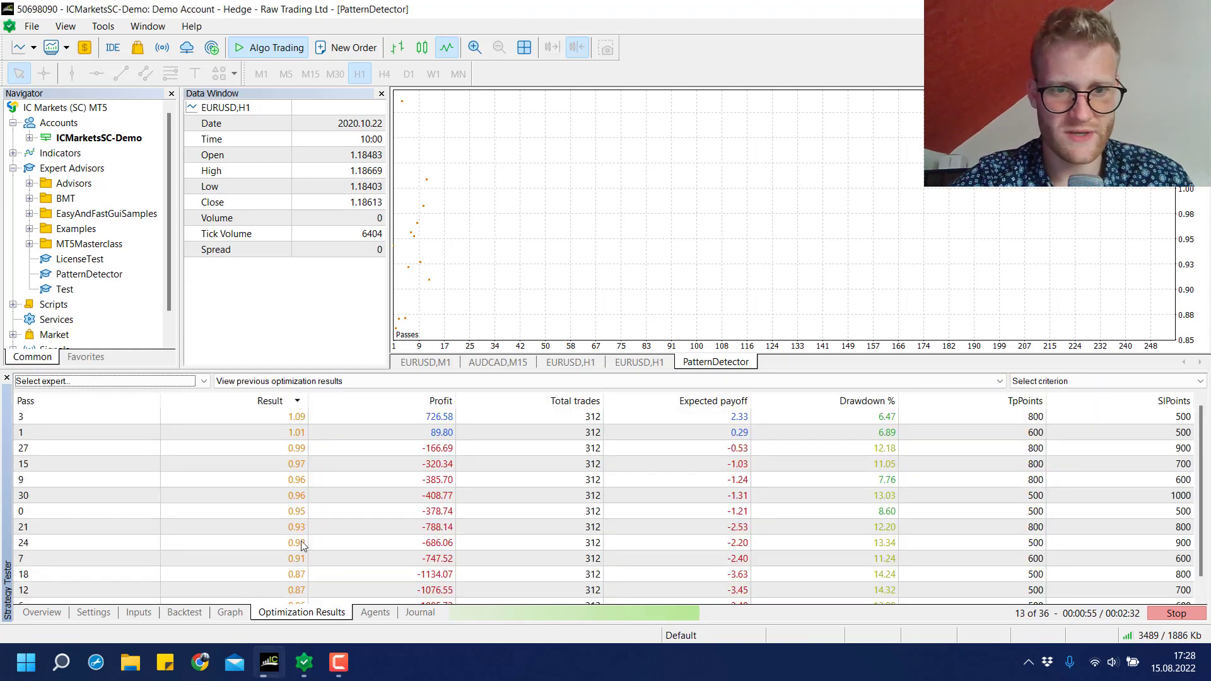
left_click(327, 591)
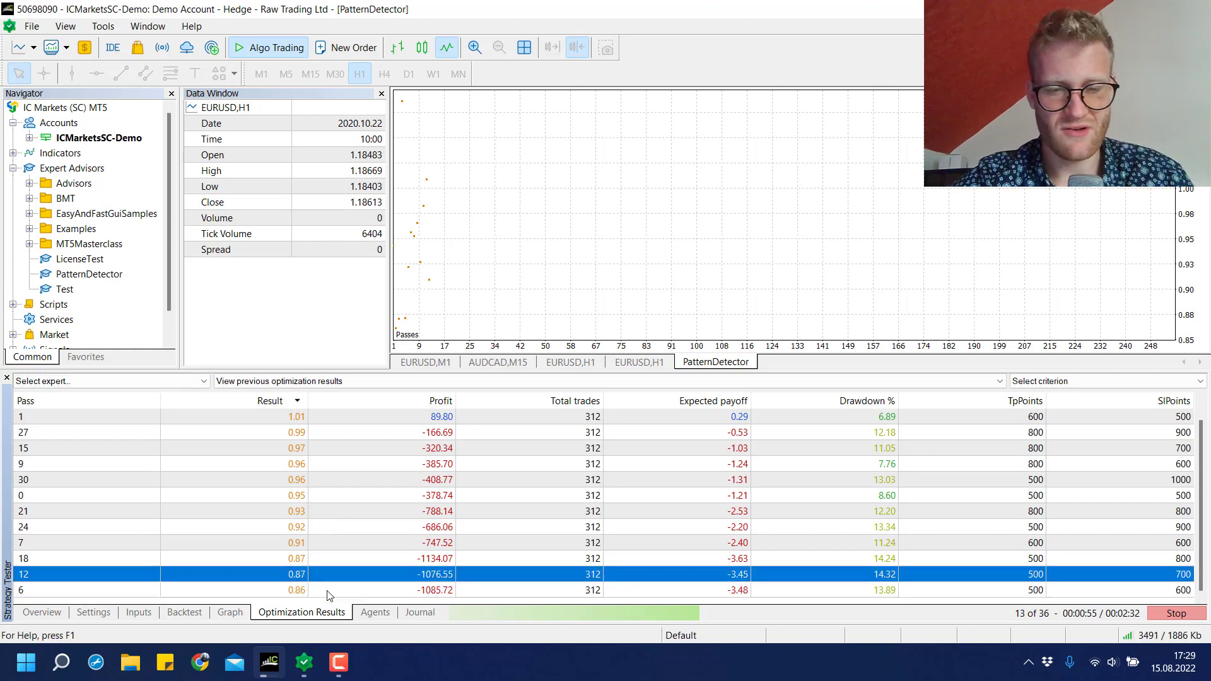
key("Up")
key("Up")
key("Up")
key("Up")
key("Down")
key("Down")
key("Down")
key("Down")
key("Down")
key("Down")
key("Down")
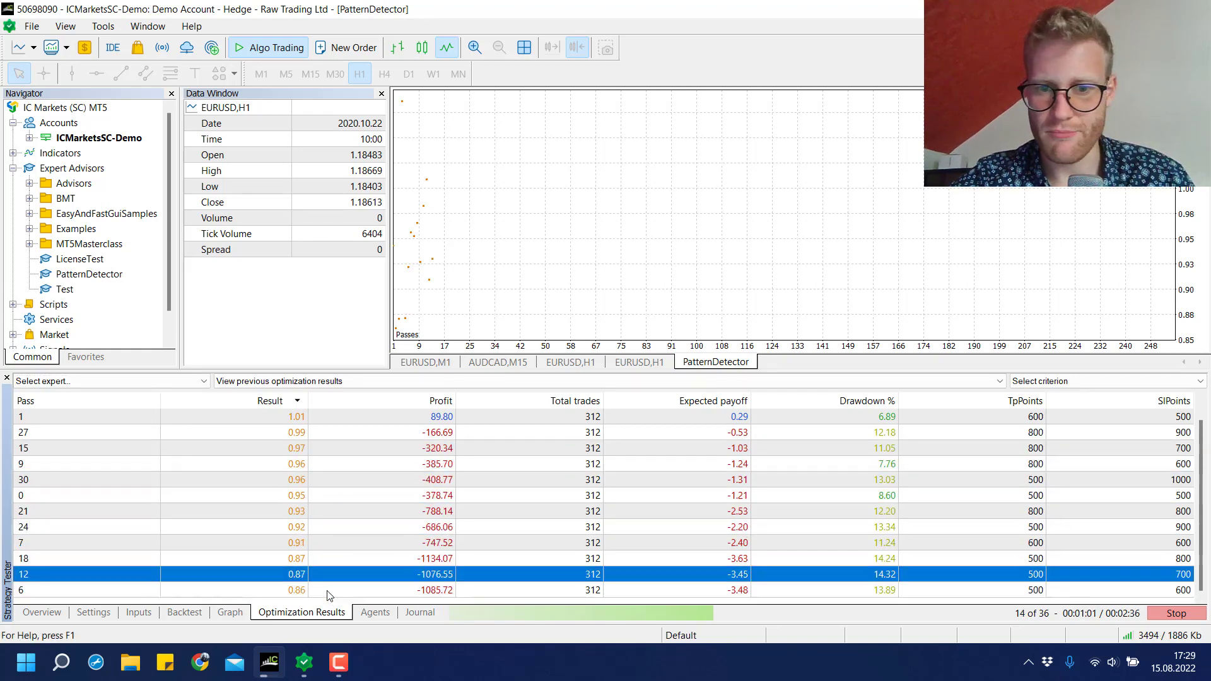
key("Up")
key("Up")
key("Up")
key("Up")
key("Up")
key("Up")
key("Up")
key("Up")
key("Up")
key("Up")
key("Up")
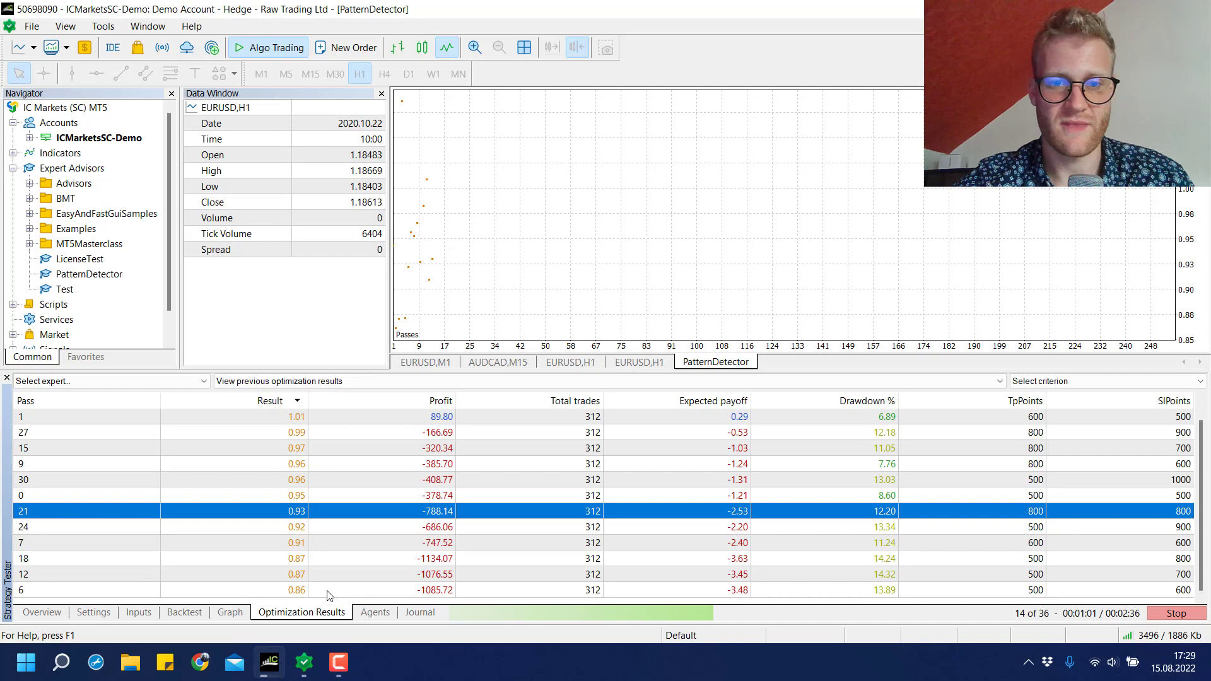
key("Down")
key("Down")
key("Up")
key("Up")
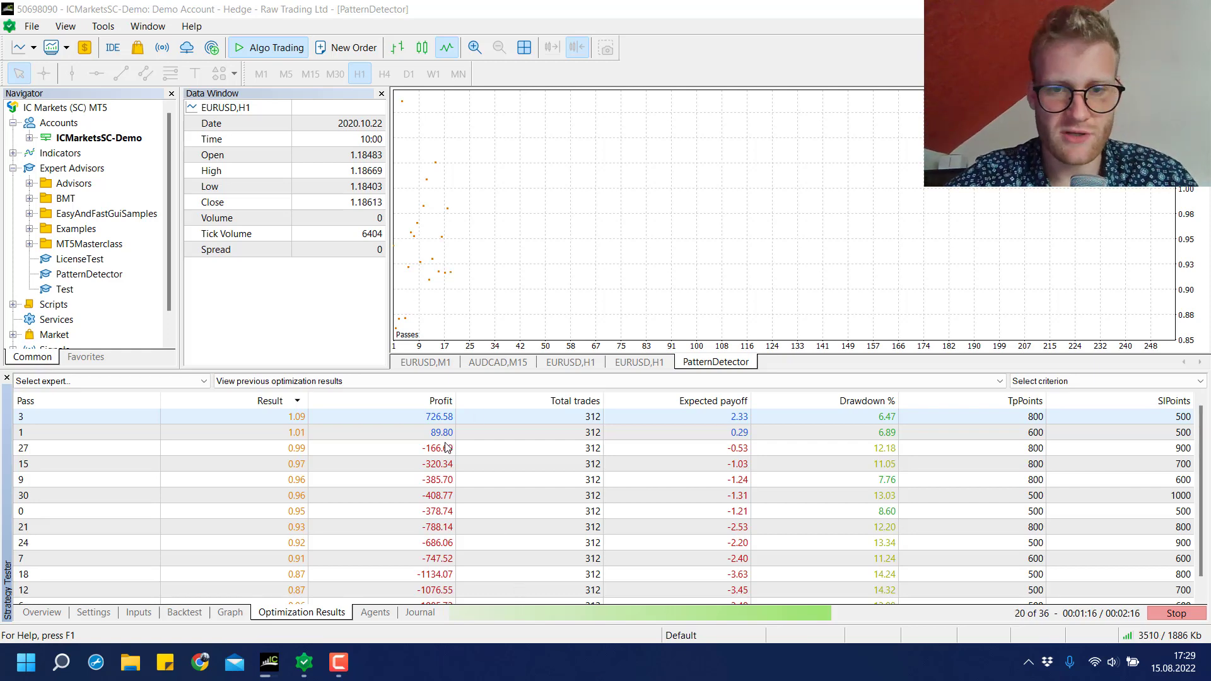
left_click(574, 417)
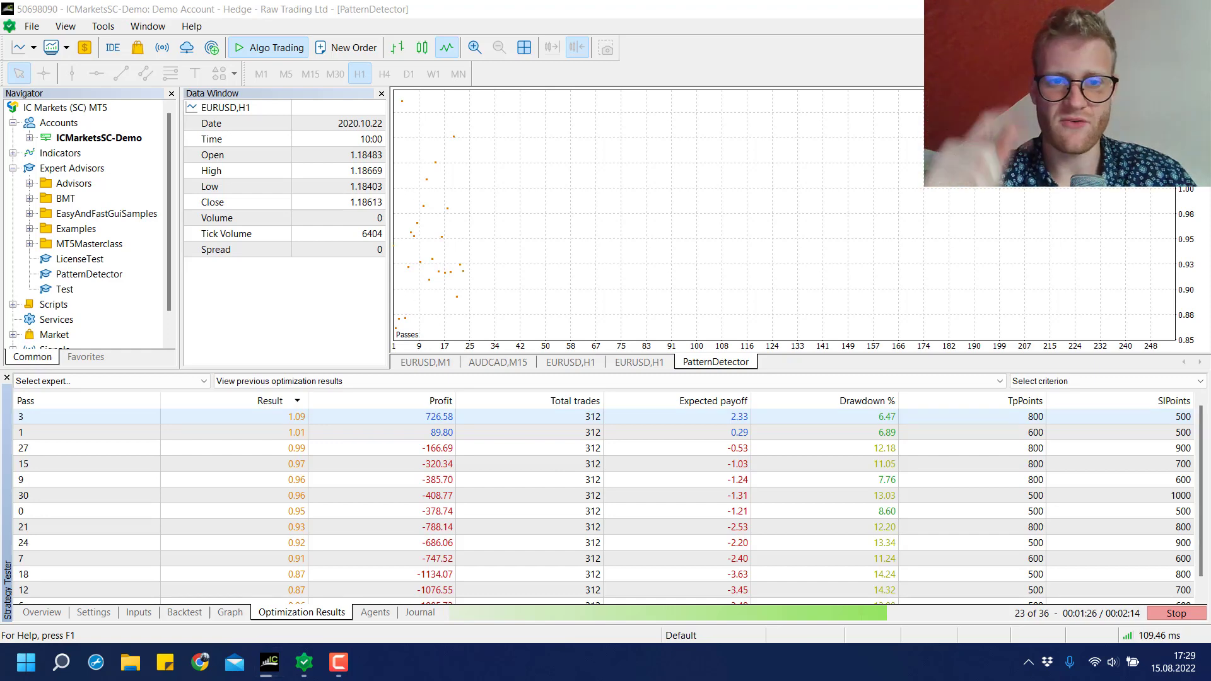
- Check the graph, then compare the Pass 3 and Pass 2 results in the table
left_click(244, 615)
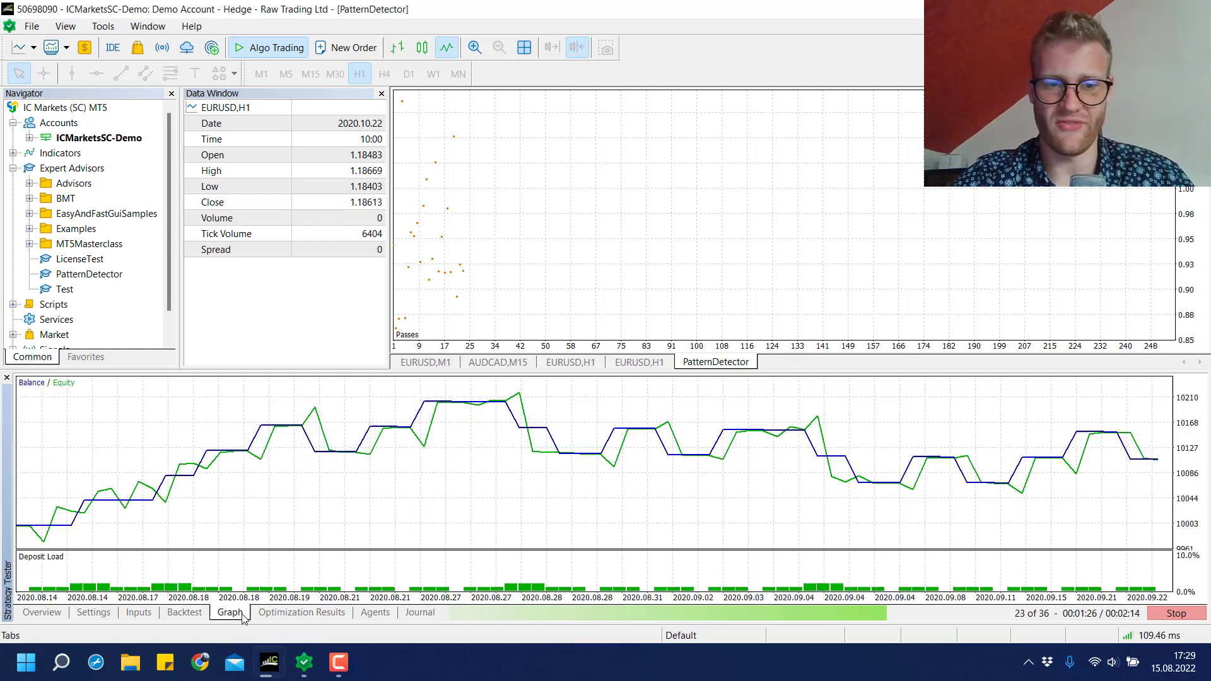
left_click(302, 615)
left_click(569, 417)
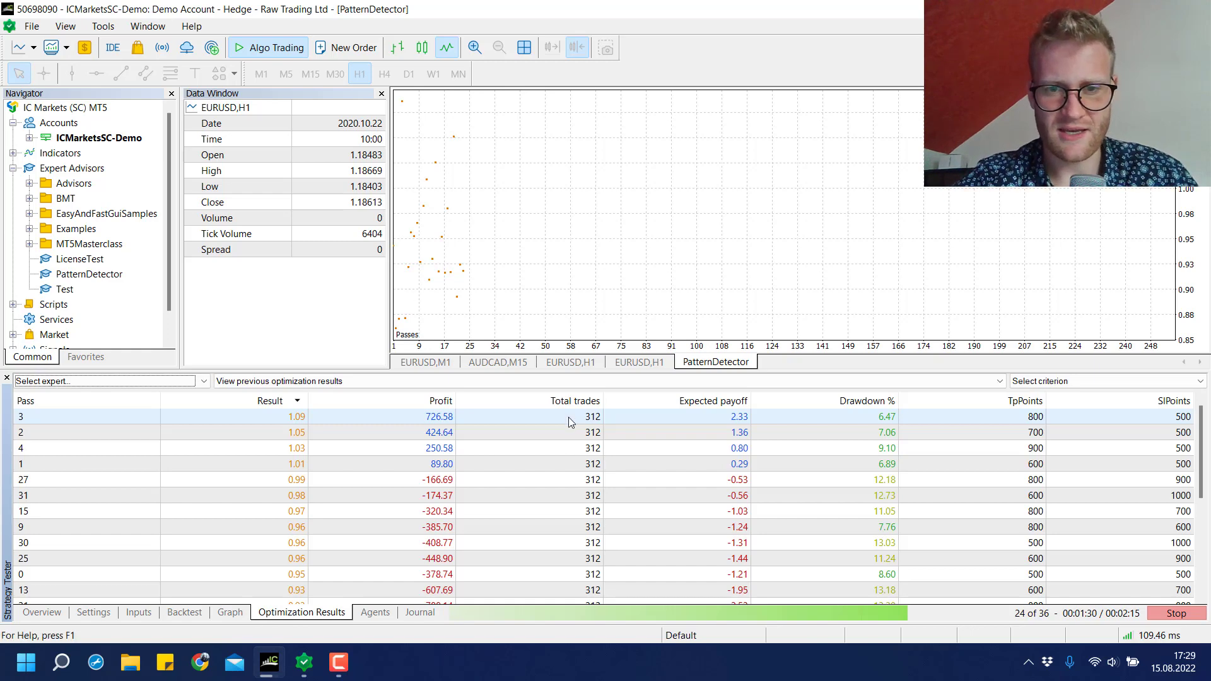
scroll(575, 470, "down", 2)
scroll(576, 470, "up", 2)
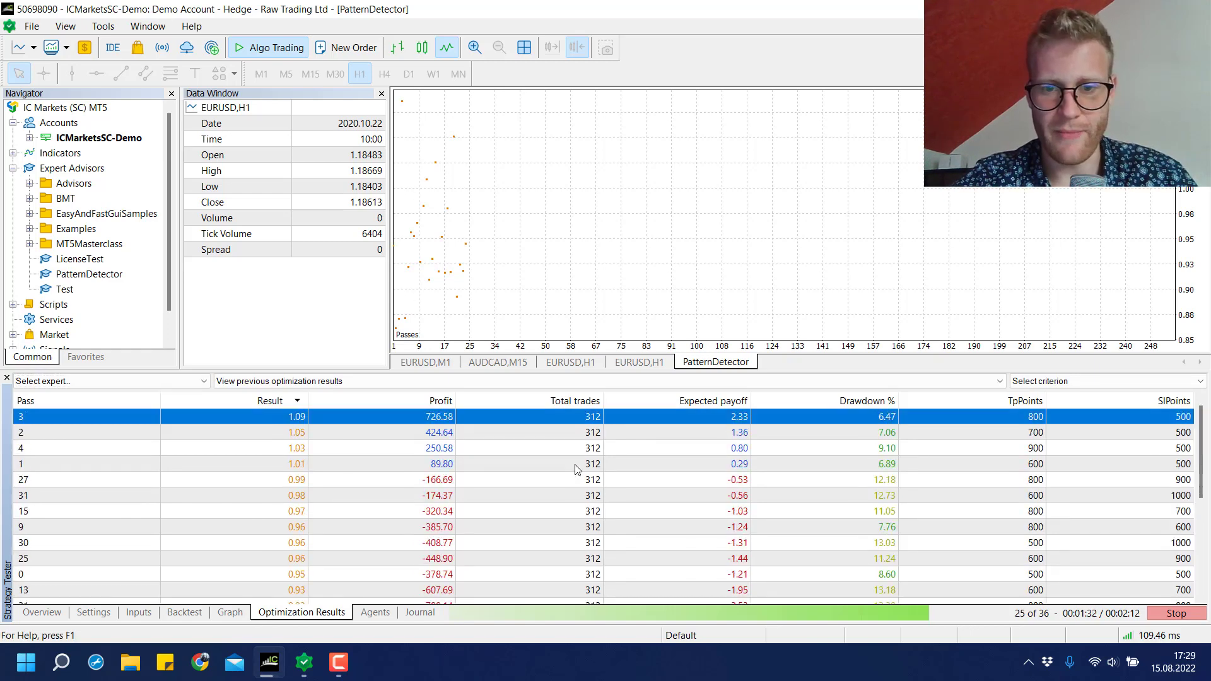
left_click(544, 435)
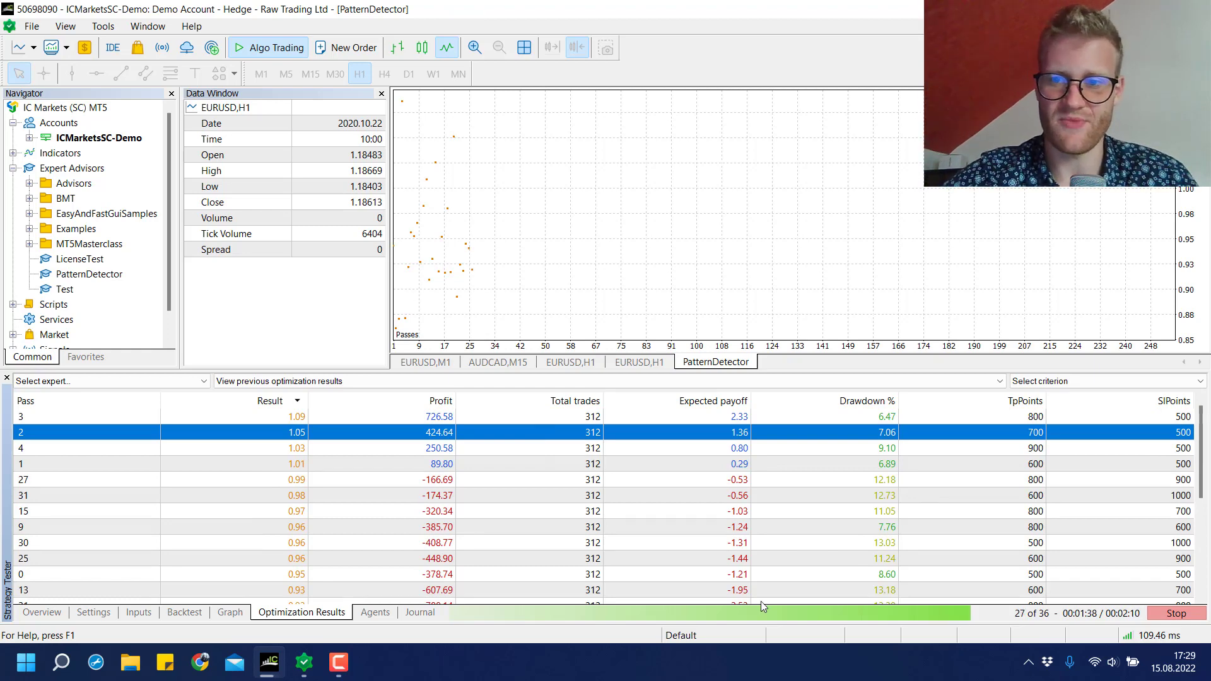
left_click(998, 440)
key("Up")
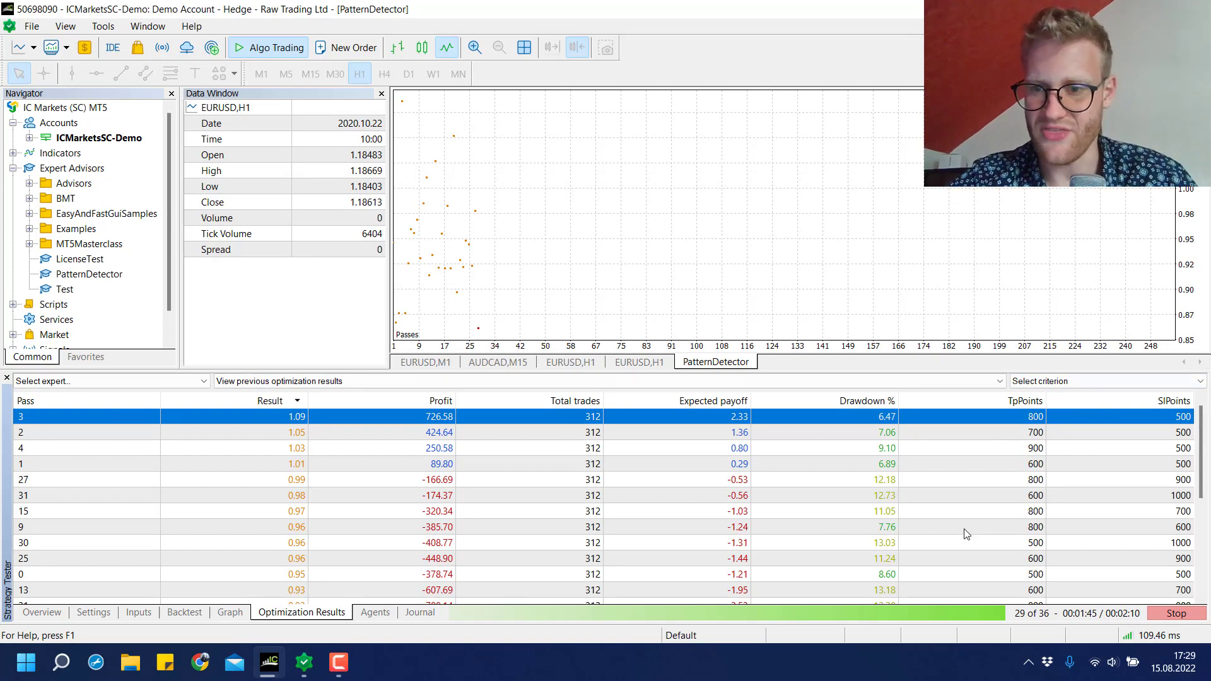
scroll(965, 531, "down", 4)
scroll(962, 525, "up", 4)
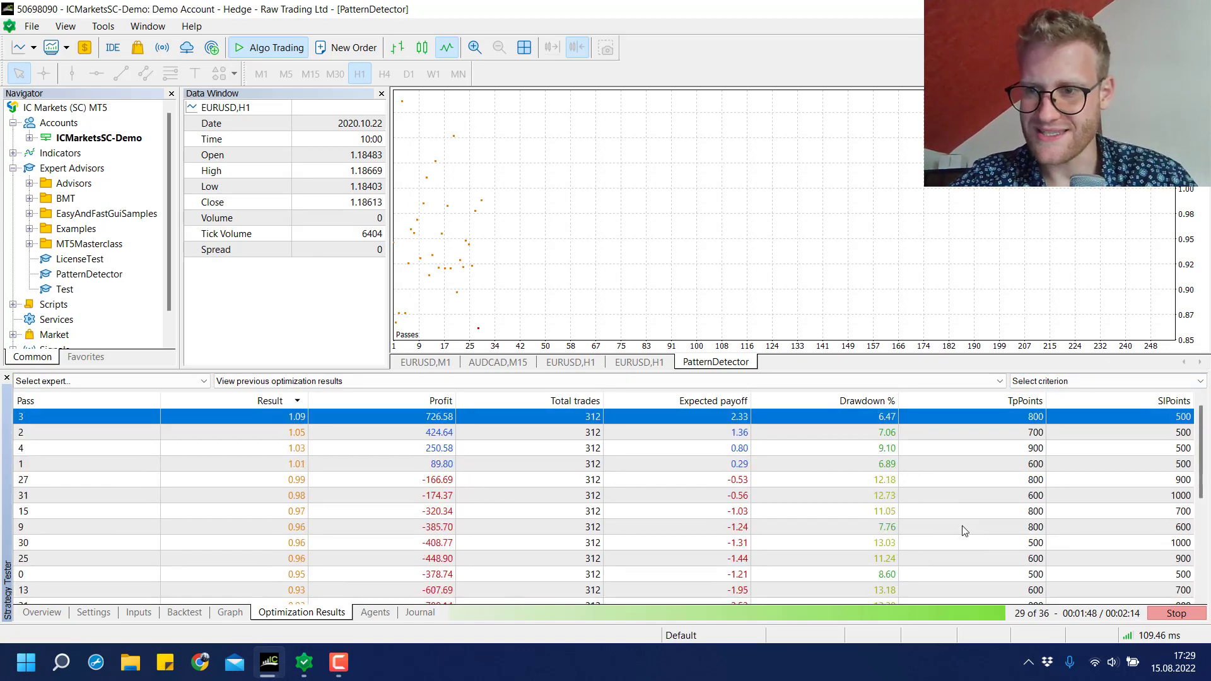
- Browse passes 2, 4, 3 and 1 and jump to the last result in the finished table
left_click(1032, 437)
left_click(1030, 449)
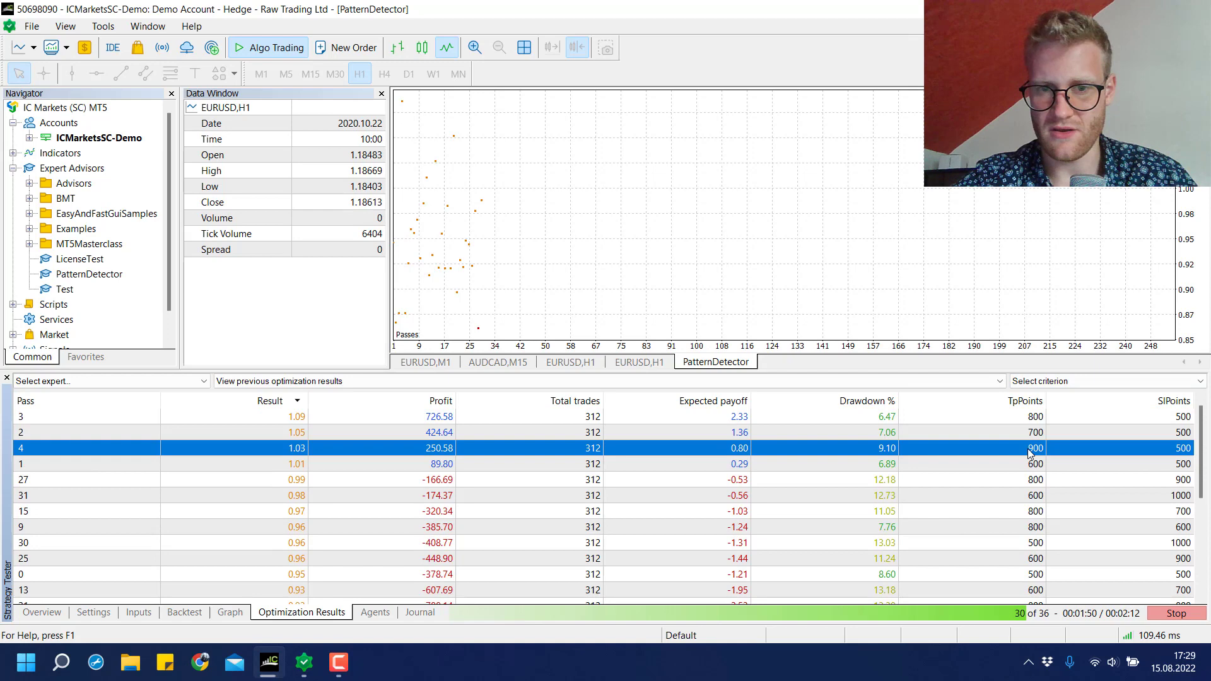
left_click(1032, 420)
scroll(1032, 421, "down", 3)
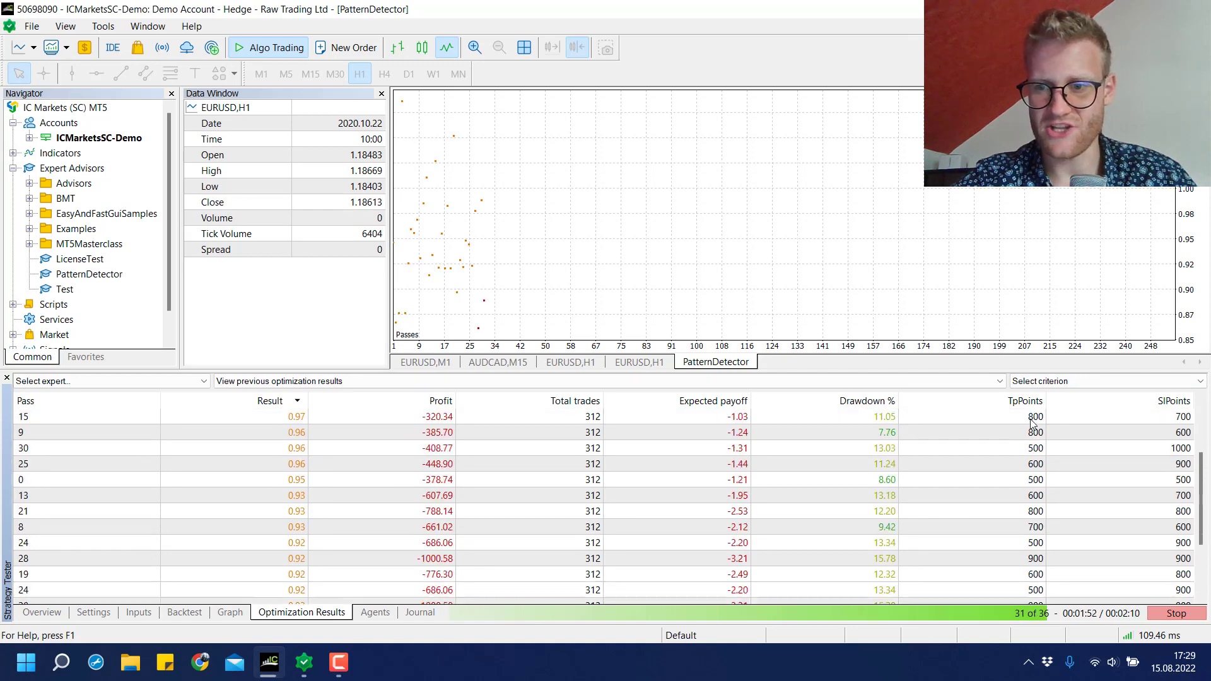
scroll(1032, 422, "up", 3)
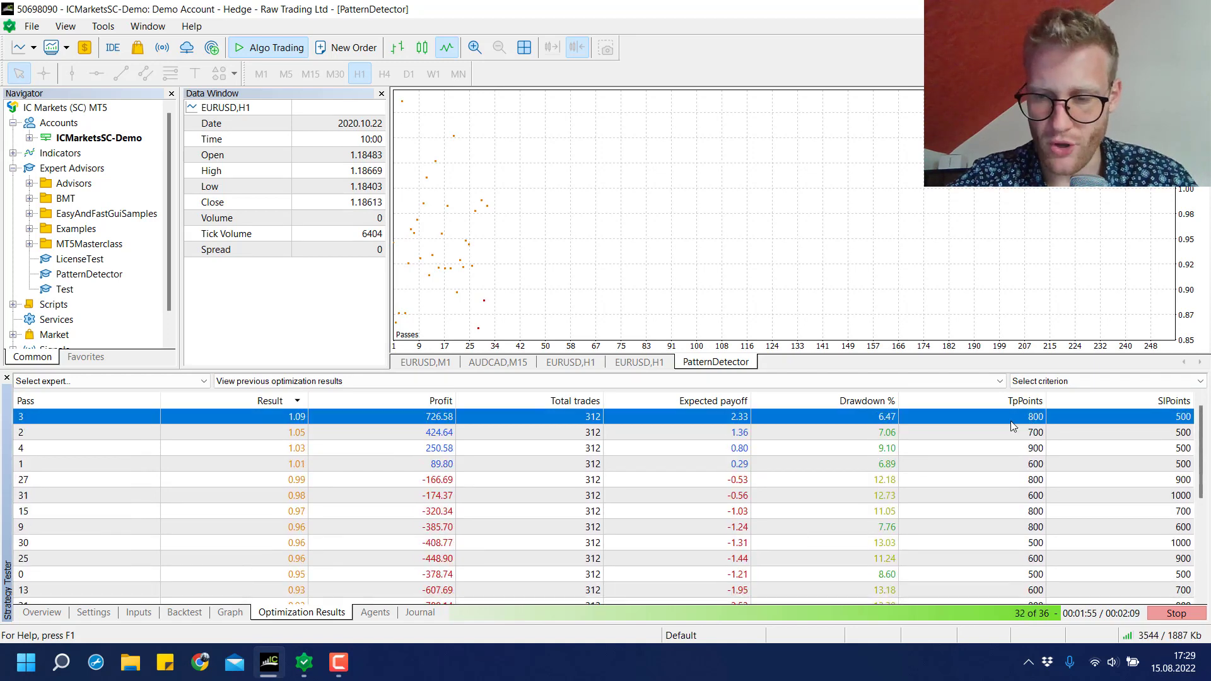
key("Down")
key("Down")
key("Down")
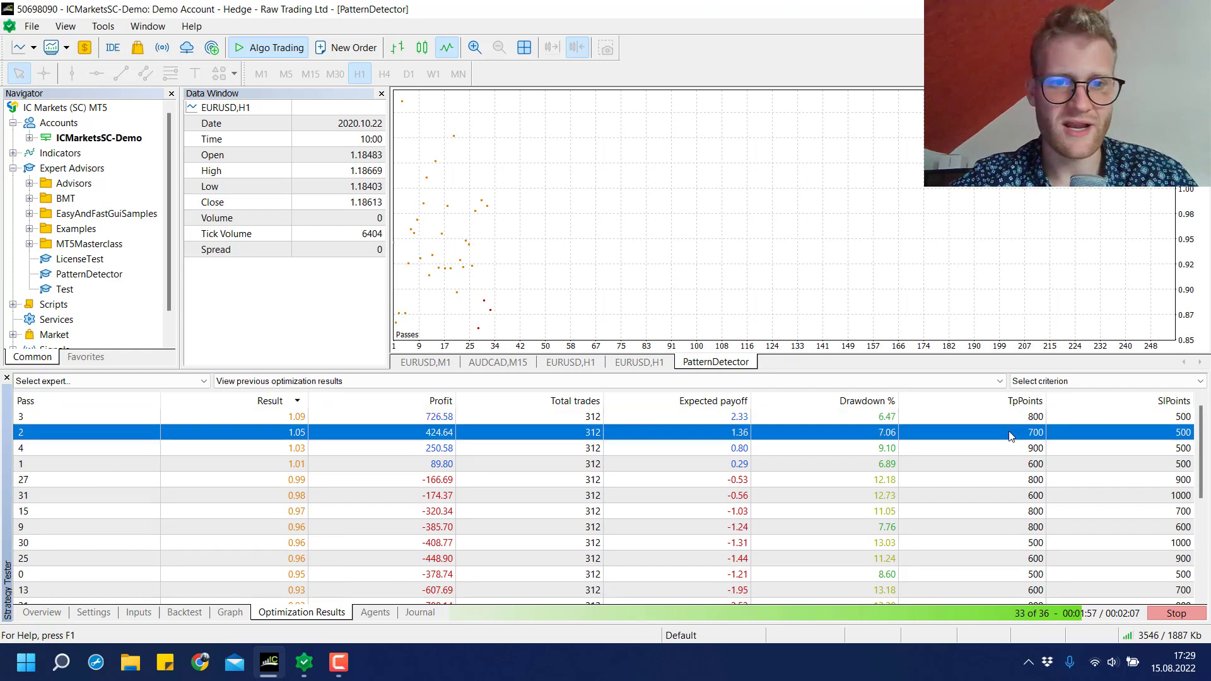
key("Down")
key("Up")
key("Up")
key("Up")
key("Up")
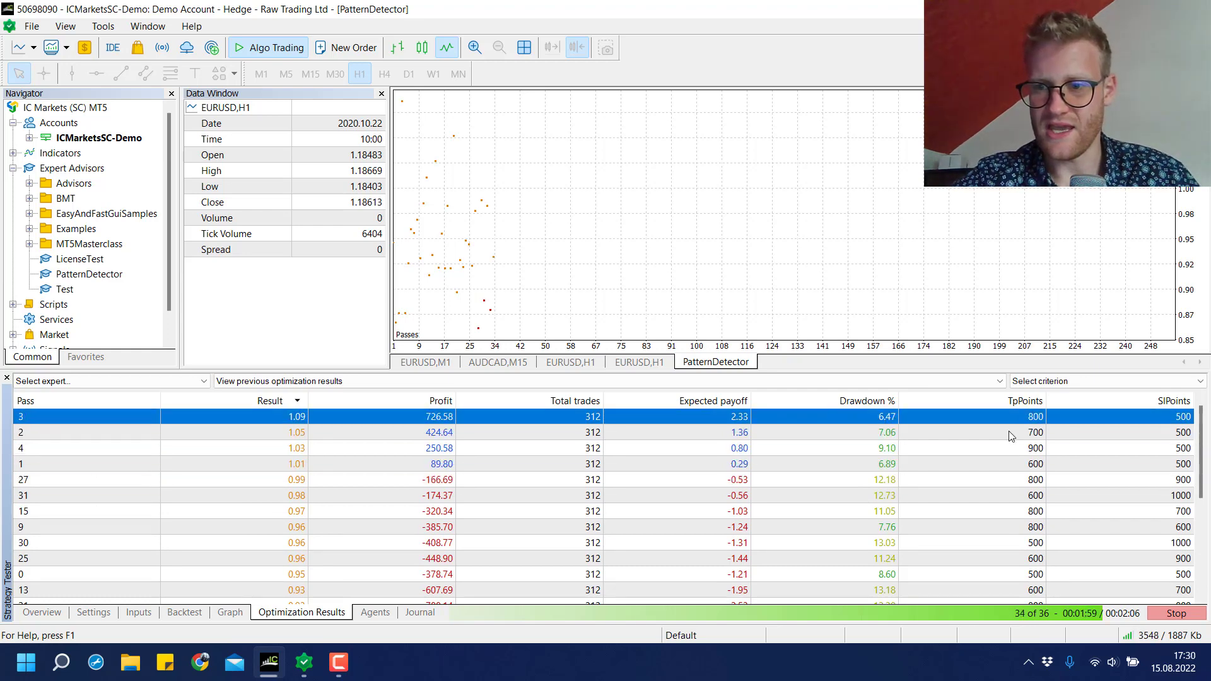
left_click(1139, 464)
key("End")
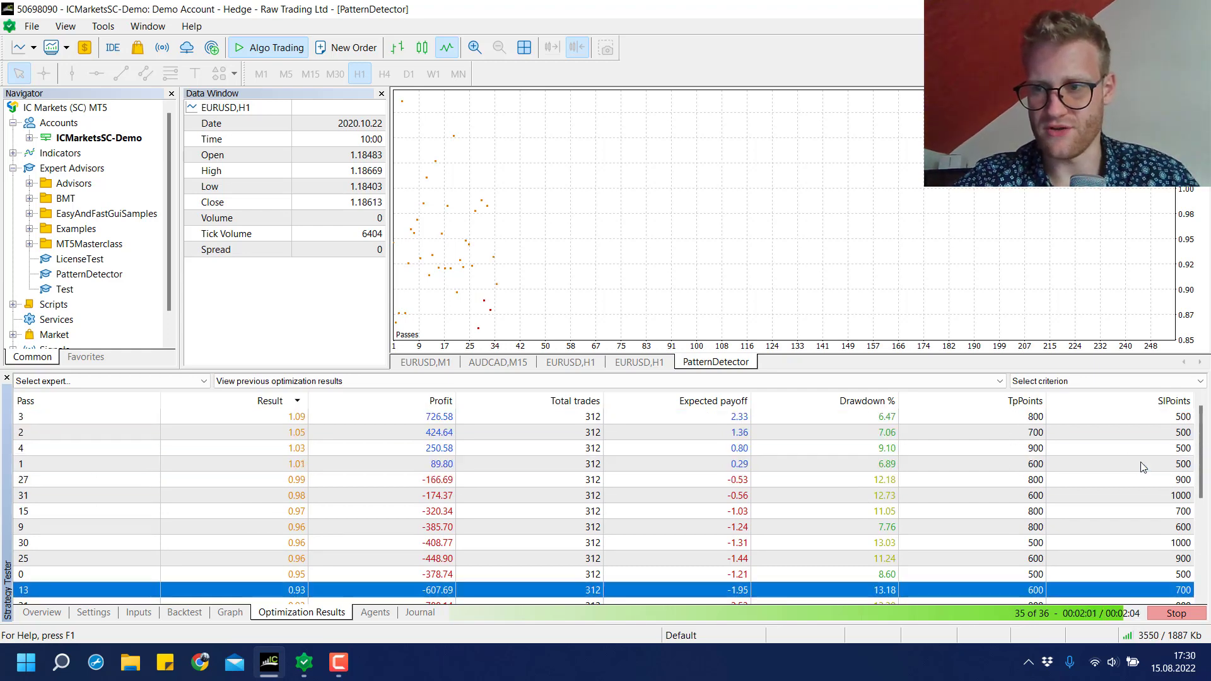
scroll(1142, 466, "up", 8)
- Rerun Pass 3 (TpPoints 800, SlPoints 500) as a single backtest
left_click(1156, 423)
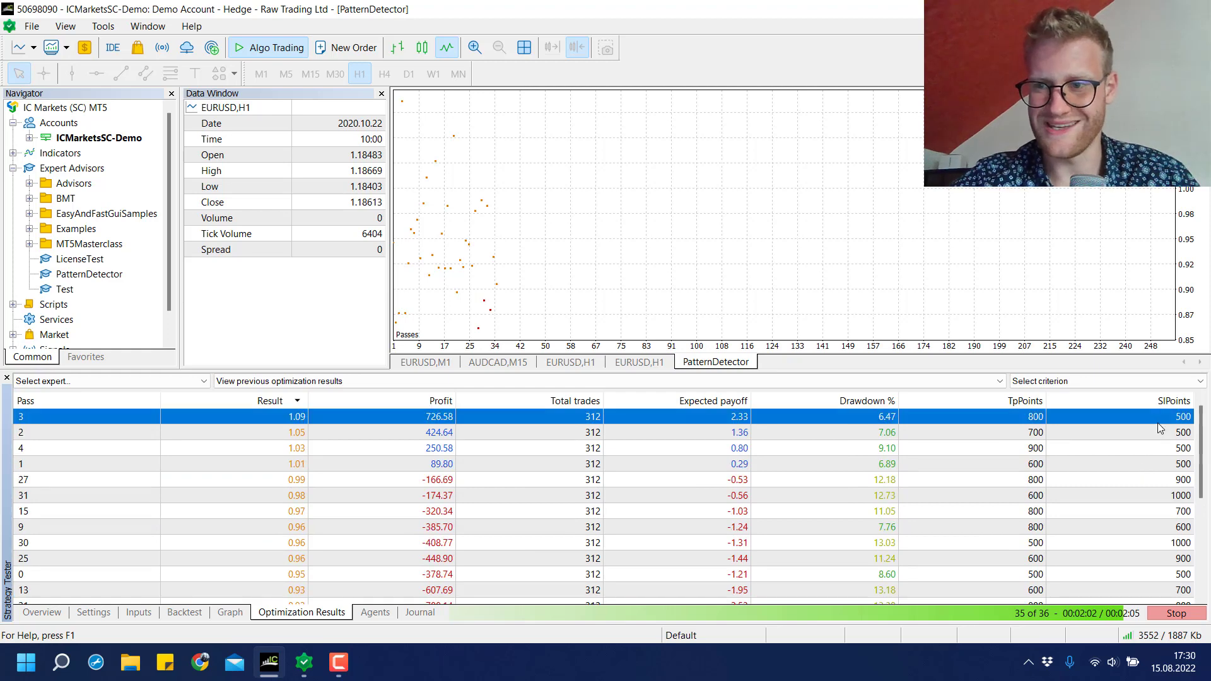
key("Down")
key("Down")
double_click(1157, 420)
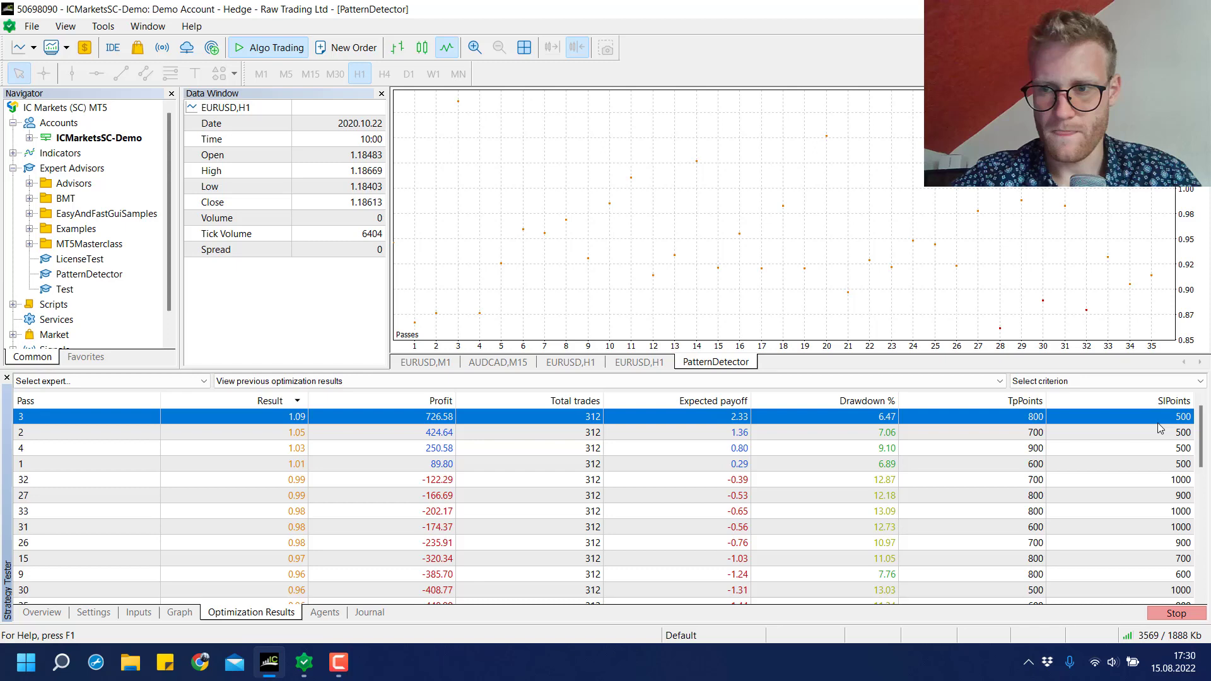
scroll(1157, 423, "down", 8)
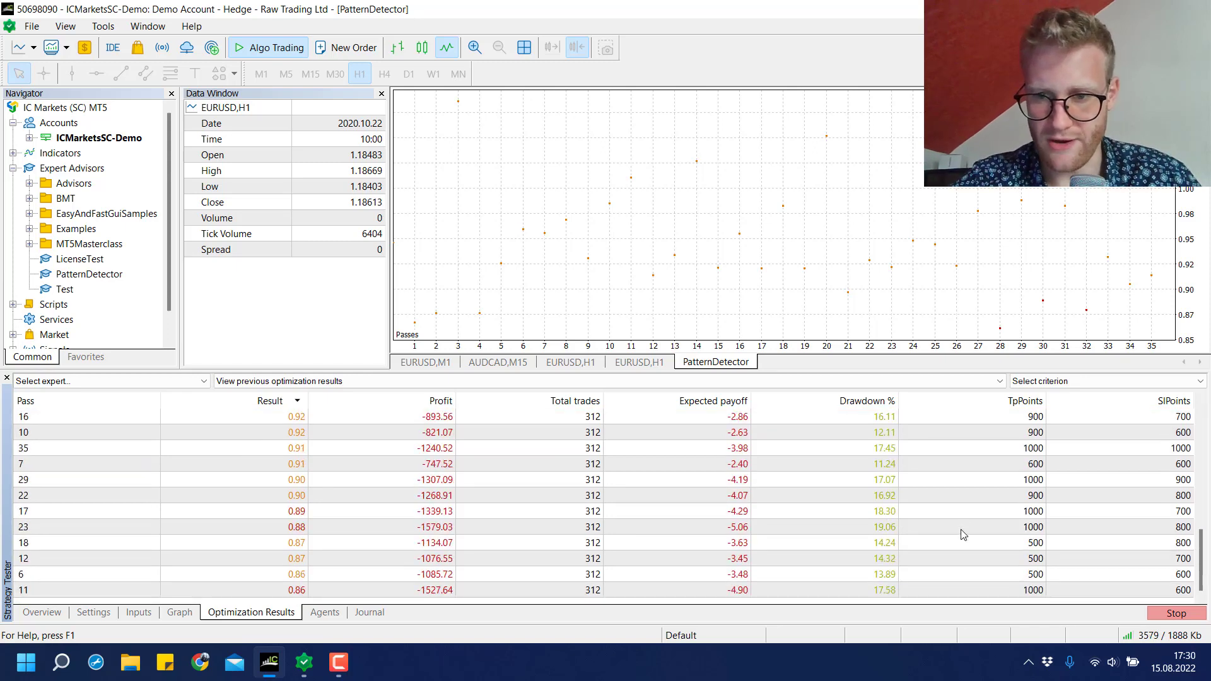
scroll(880, 504, "up", 8)
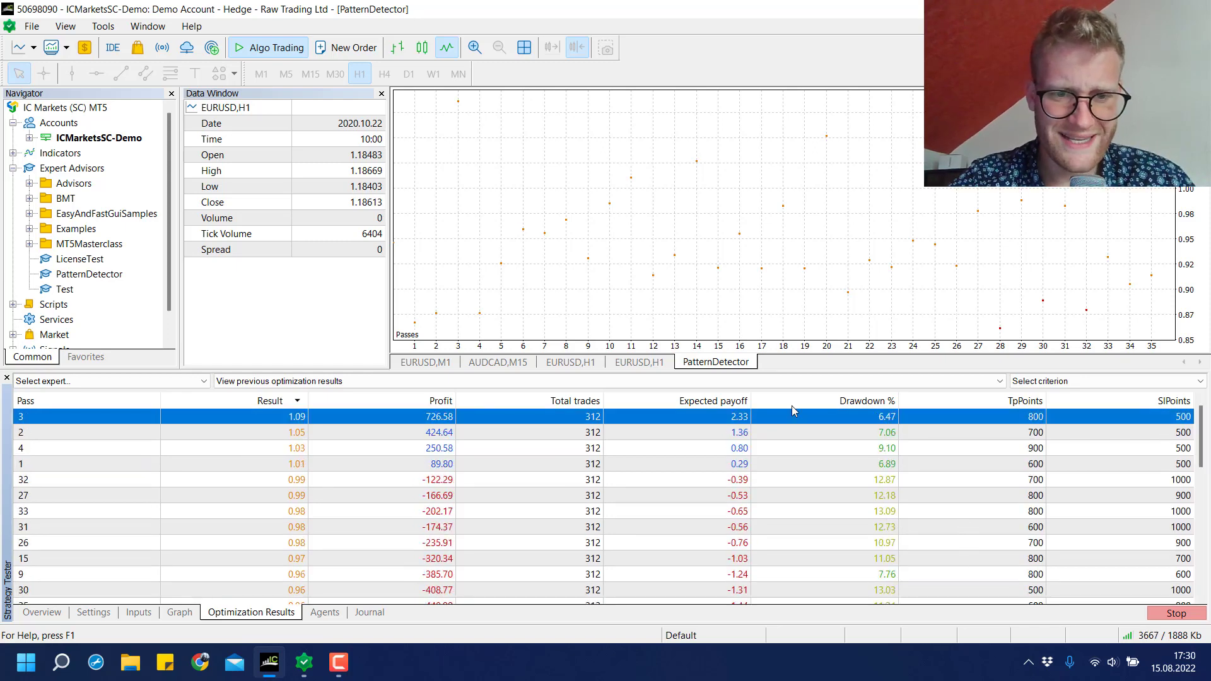
- Enlarge the tester panel and locate the lowest-ranked pass 11 and first losing pass 32
left_click_drag(532, 372, 532, 176)
scroll(531, 326, "down", 4)
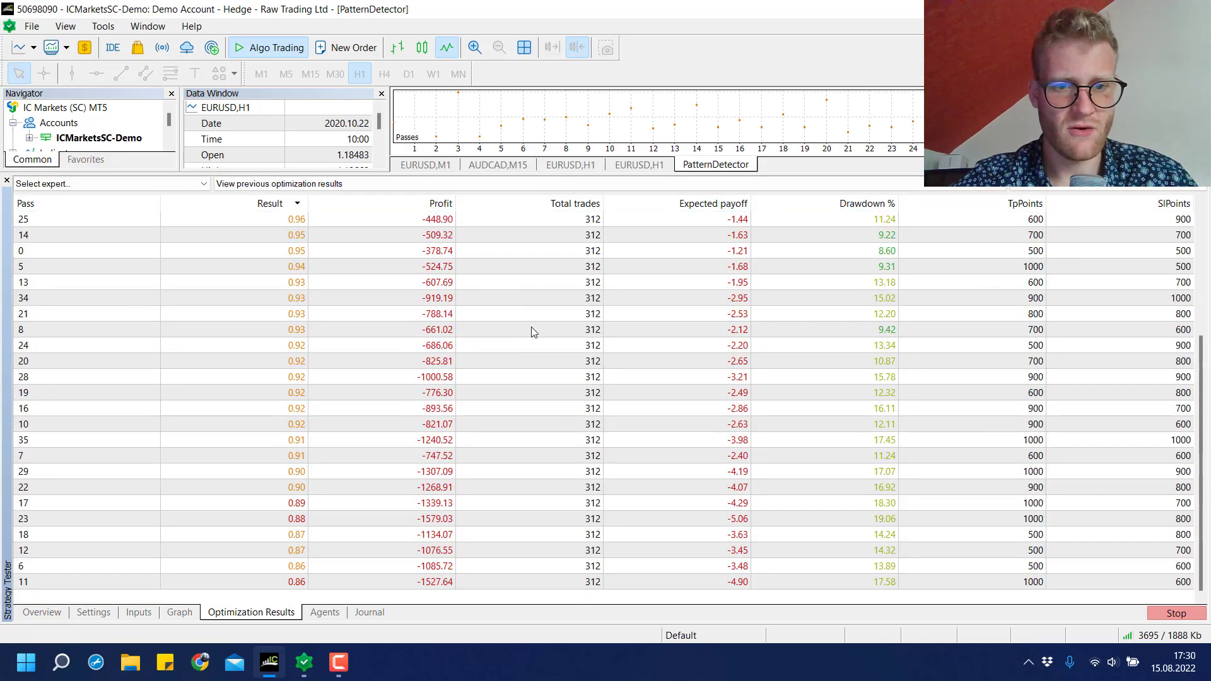
scroll(531, 327, "up", 4)
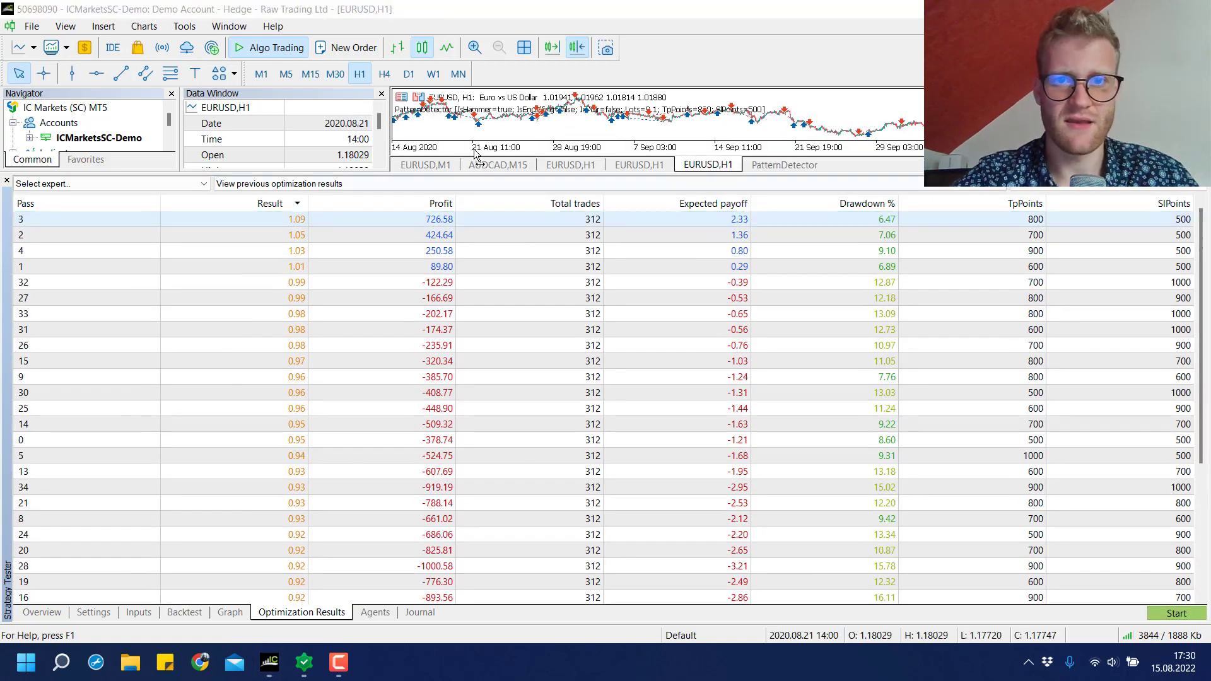
left_click_drag(492, 167, 492, 142)
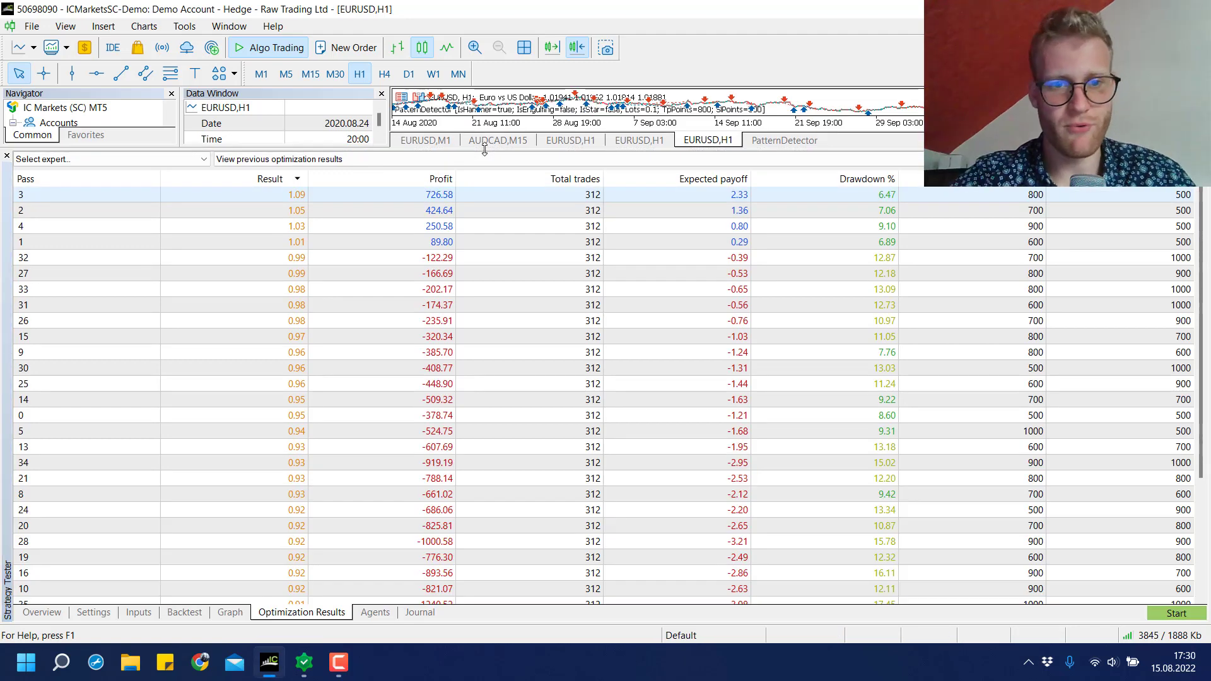
scroll(446, 266, "down", 3)
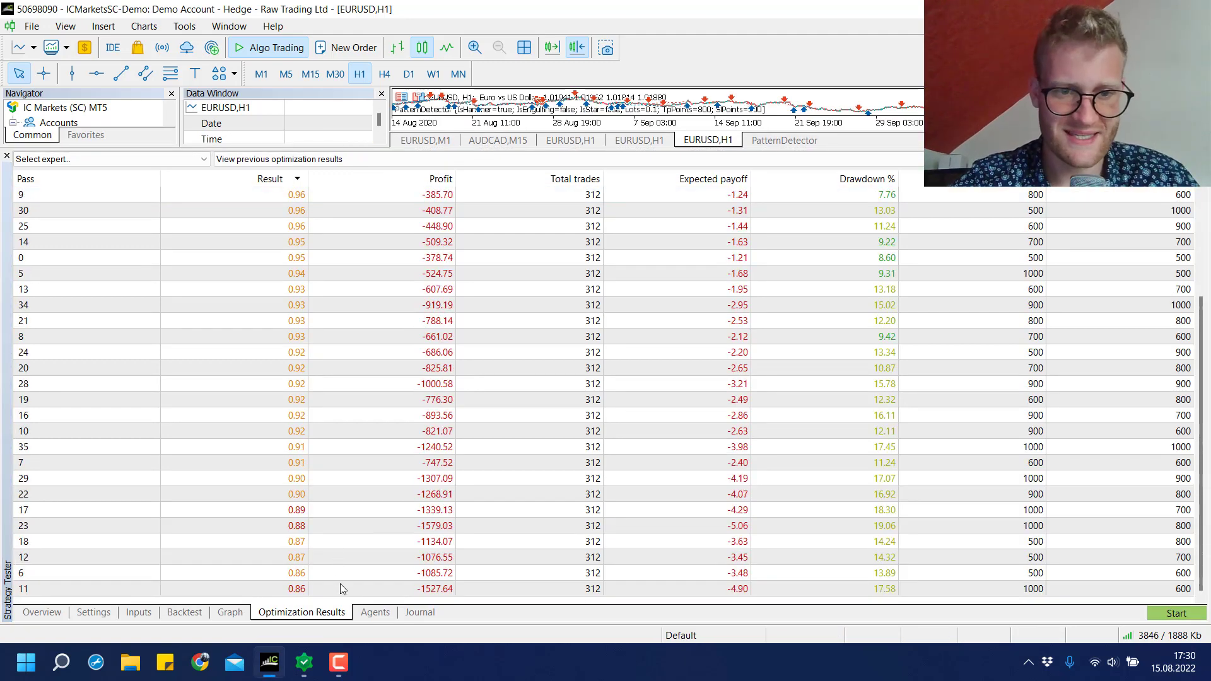
left_click(339, 588)
scroll(417, 507, "up", 2)
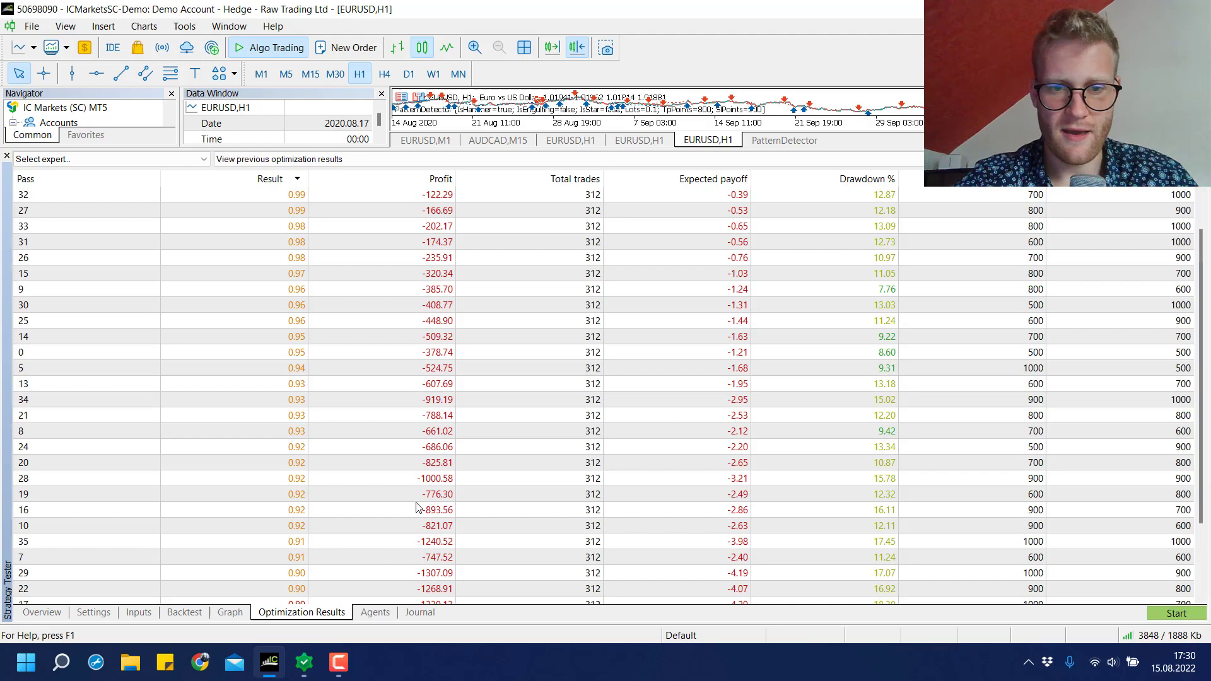
scroll(416, 506, "up", 2)
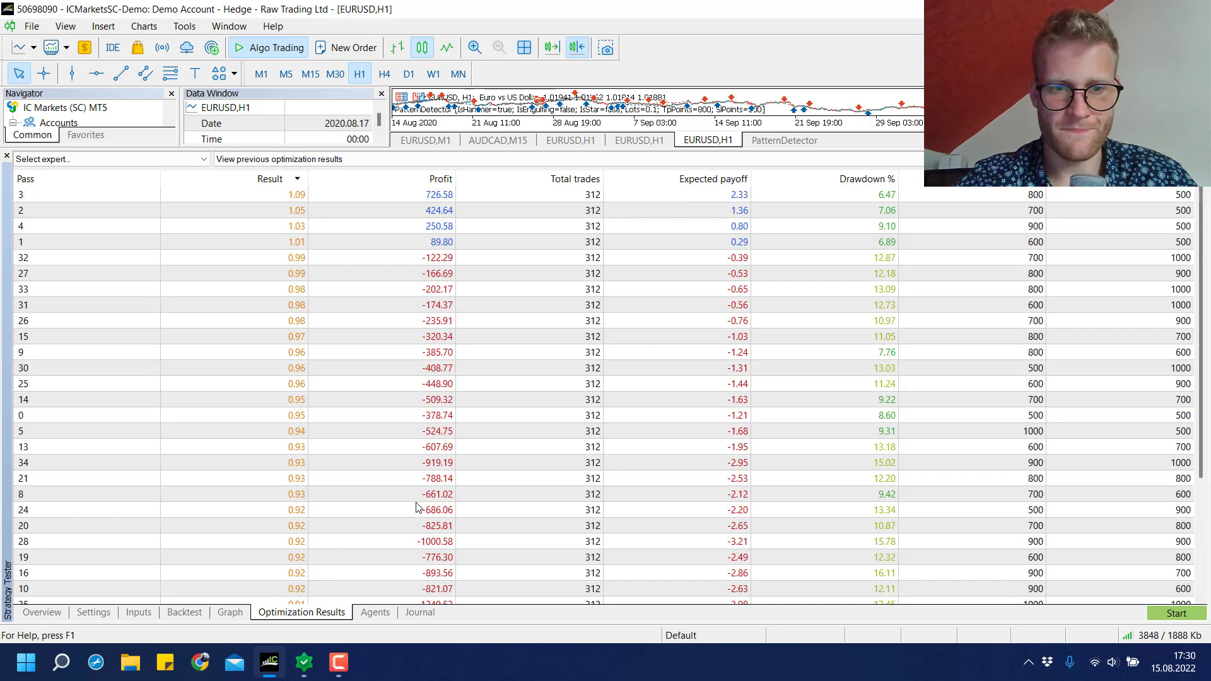
left_click(321, 263)
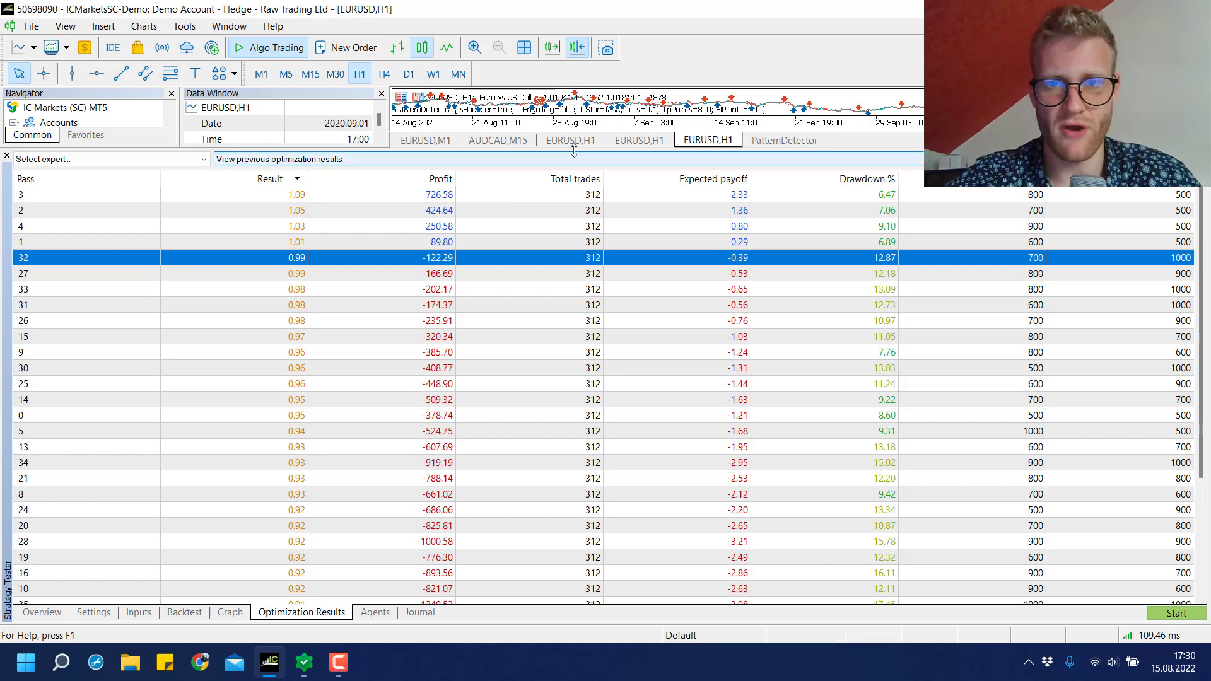
- Enlarge the results table further and select pass 3, the best at 726.58 profit
left_click_drag(574, 150, 560, 122)
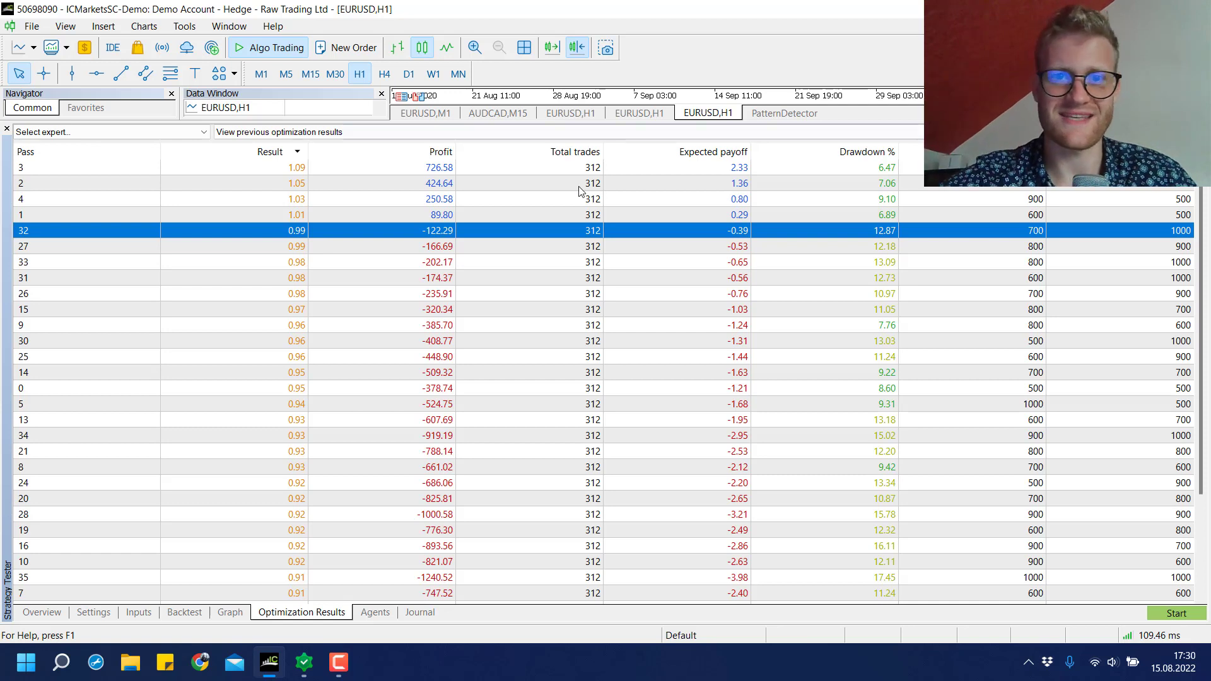
left_click(645, 678)
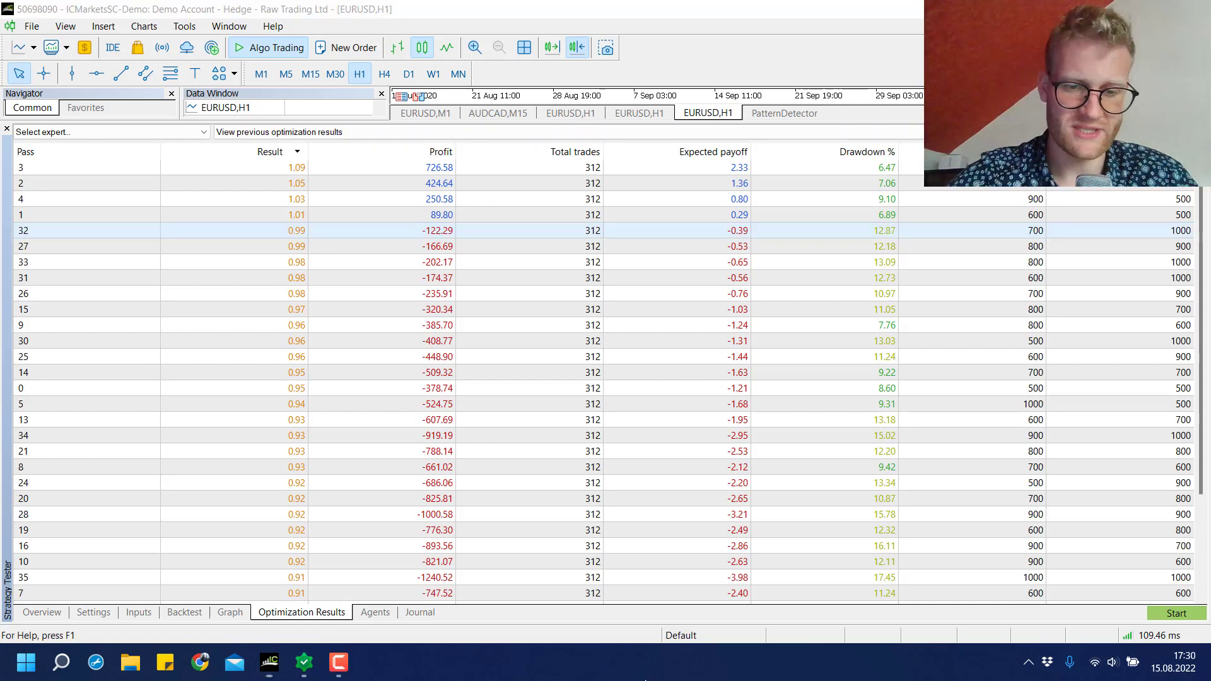
left_click(502, 168)
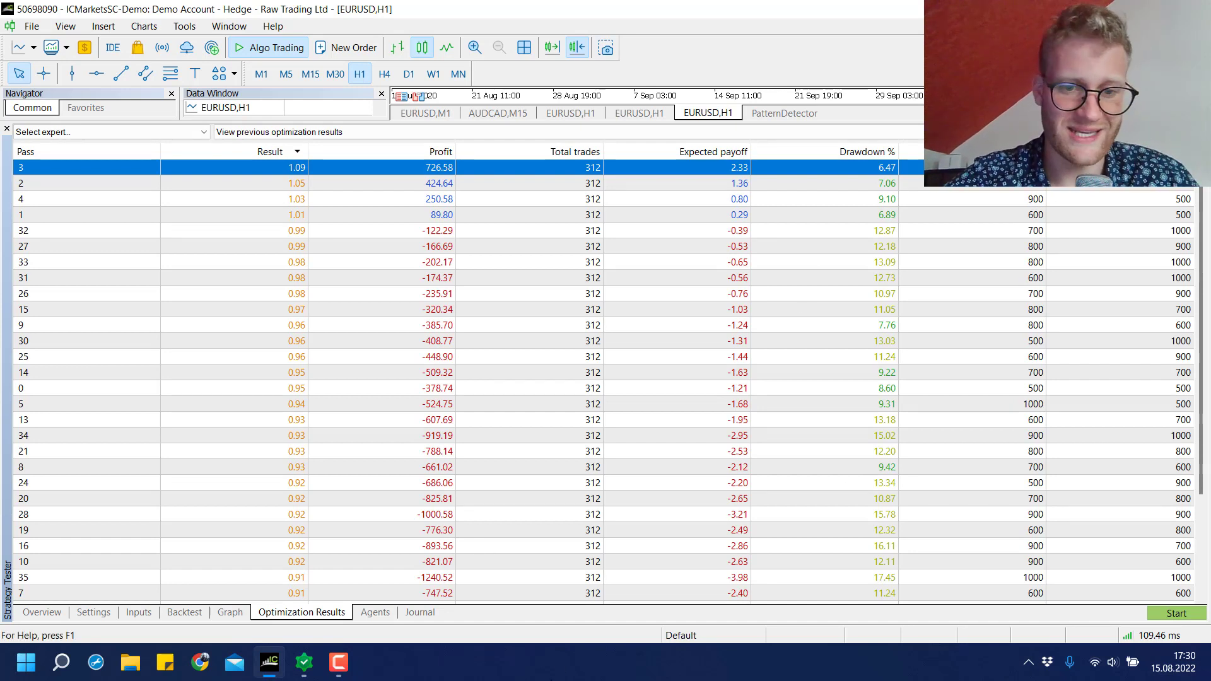
scroll(462, 492, "down", 3)
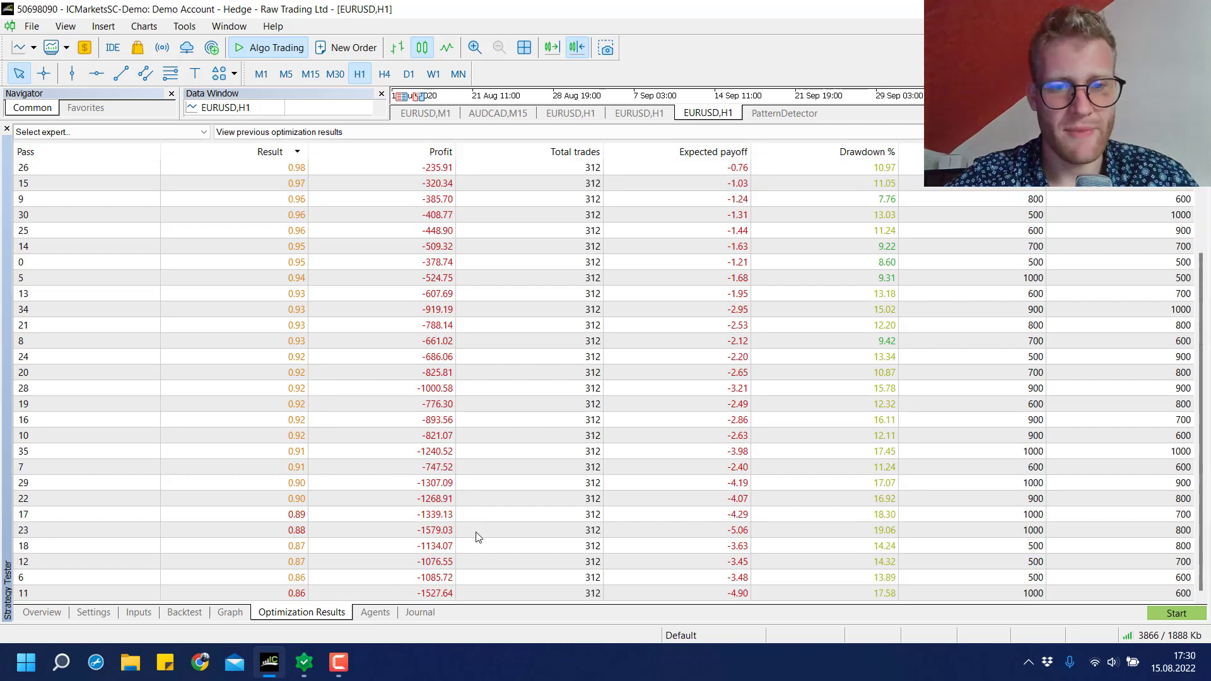
scroll(476, 535, "up", 3)
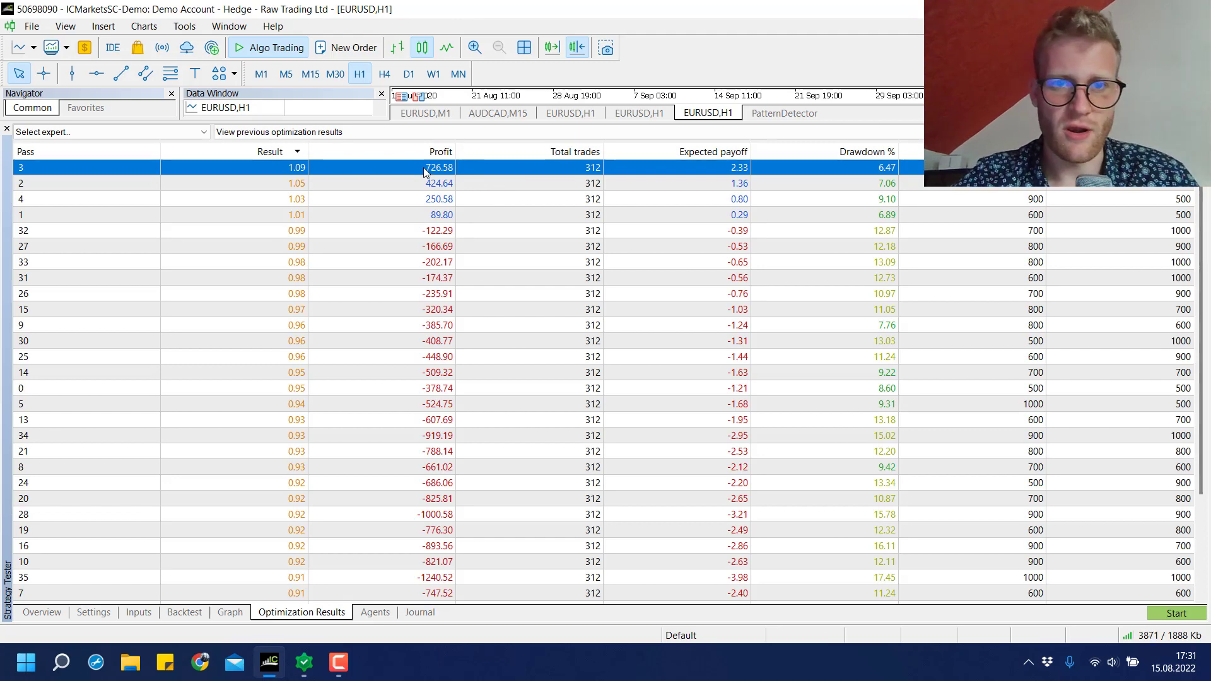
- Load pass 3 from the optimization results as a single backtest
double_click(366, 165)
right_click(483, 165)
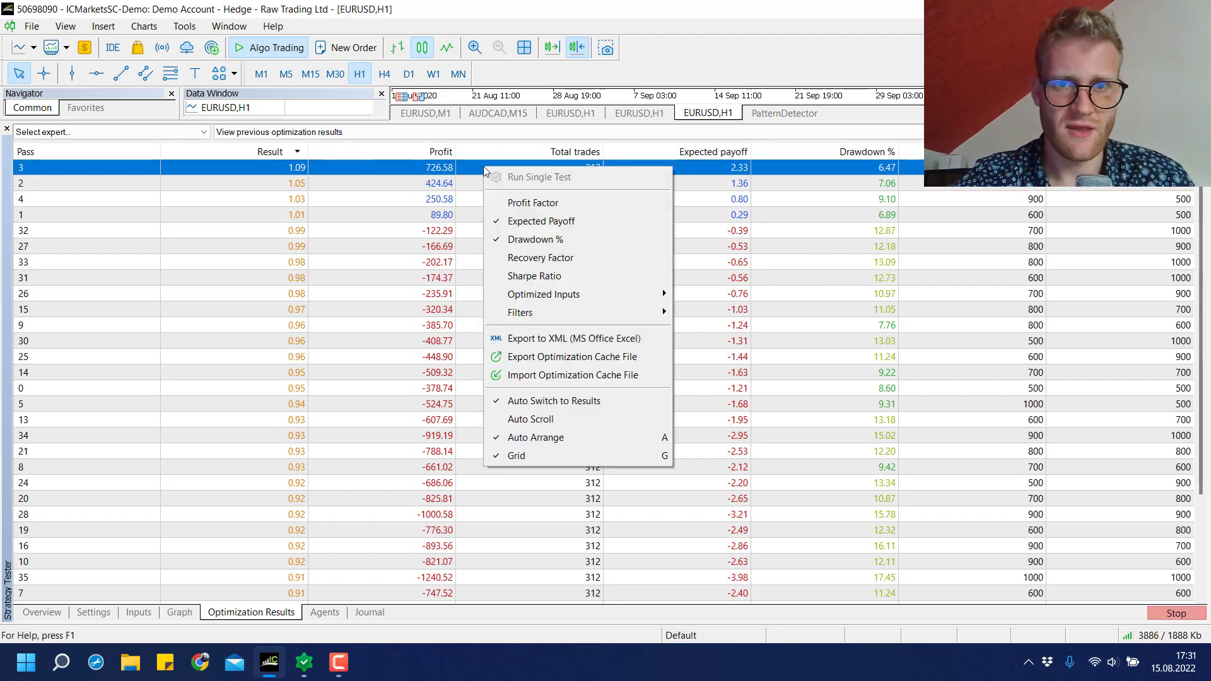
left_click(459, 168)
right_click(498, 167)
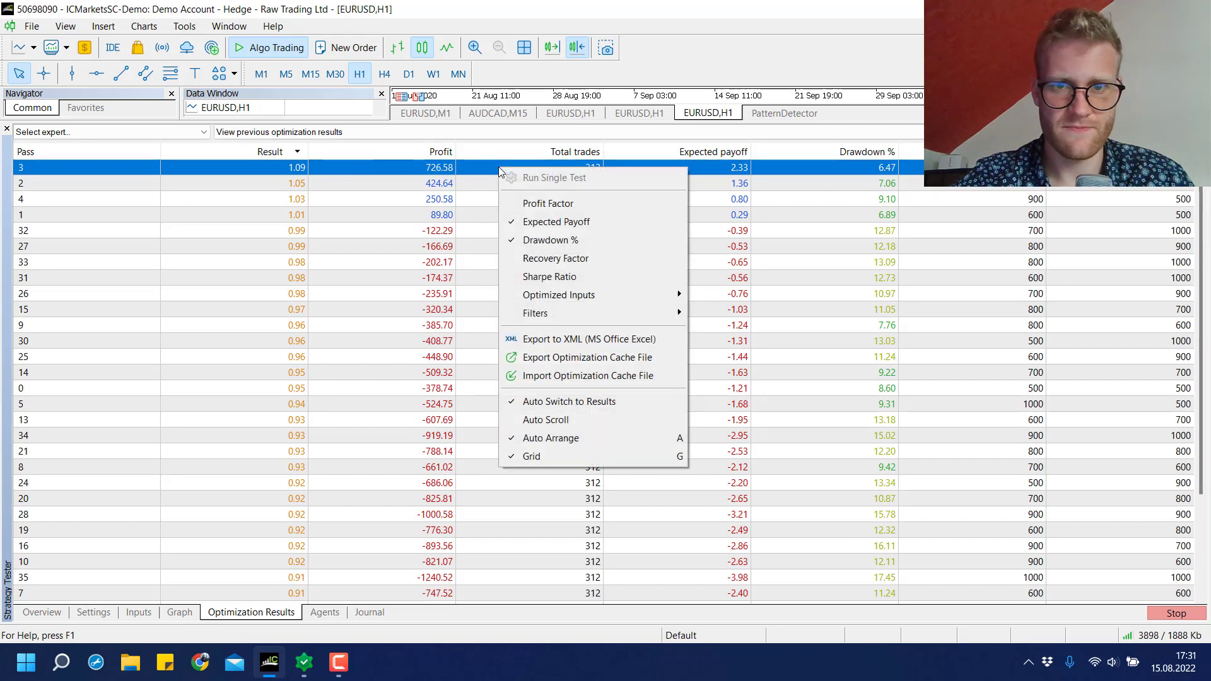
left_click(464, 180)
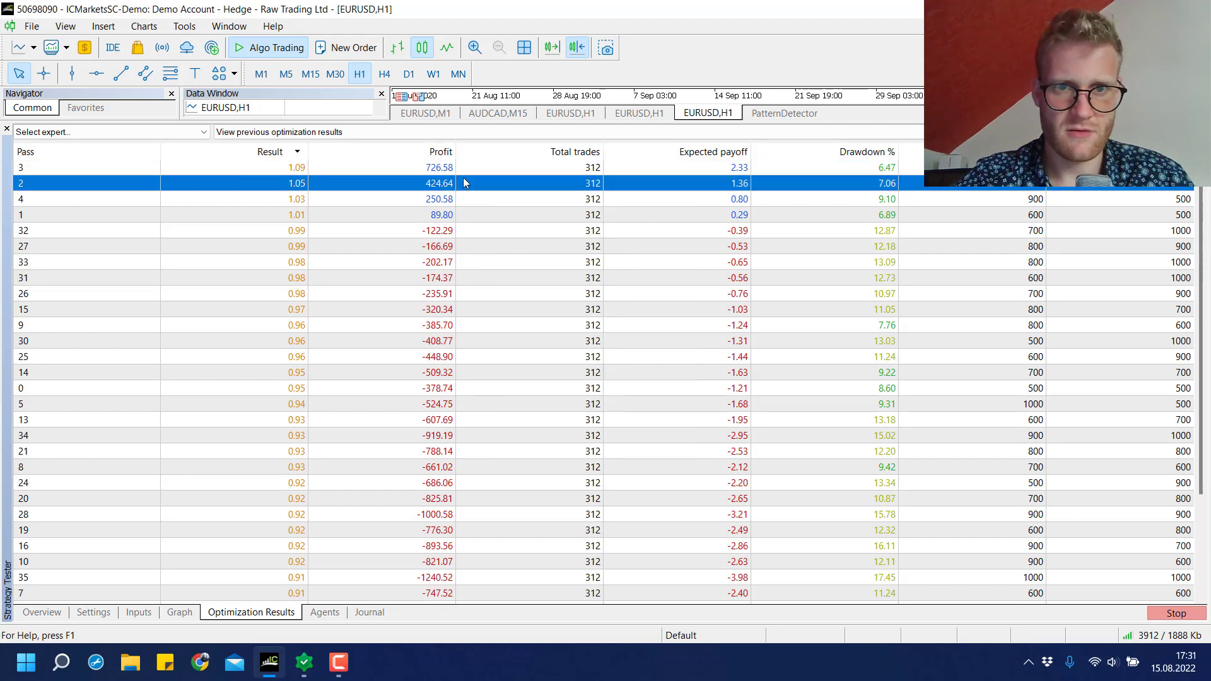
left_click(435, 169)
- Start the single test with TpPoints 800 and SlPoints 500, then enlarge the price chart
left_click(149, 619)
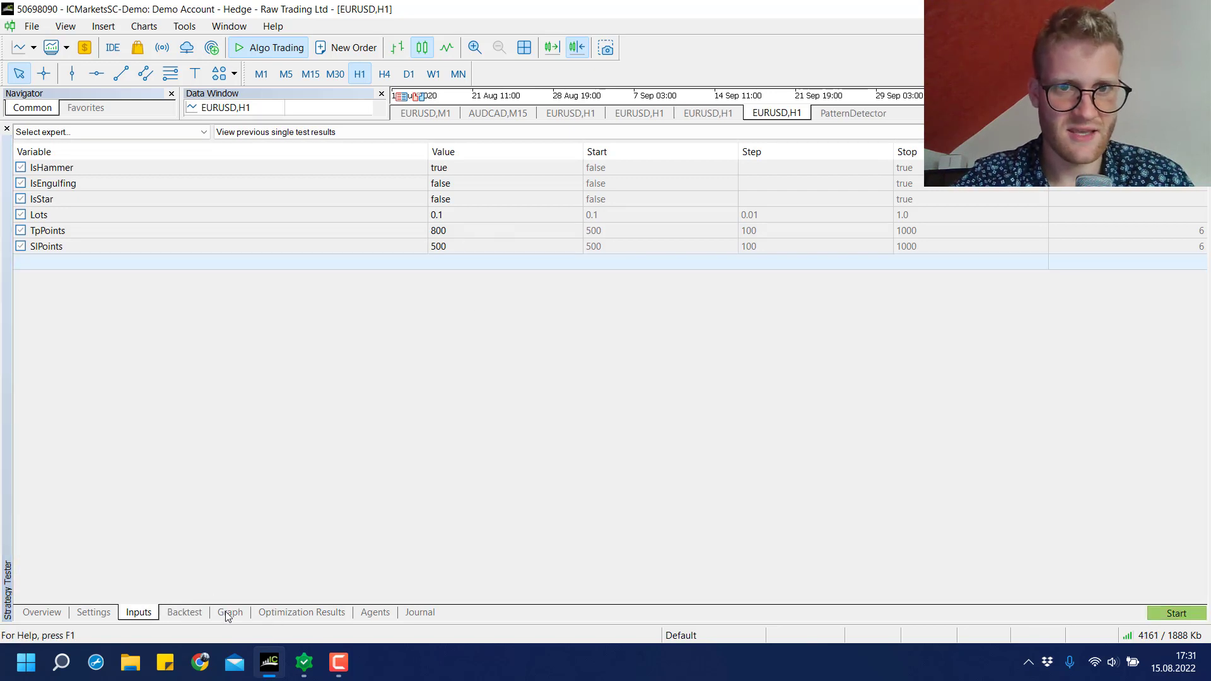
left_click(1159, 613)
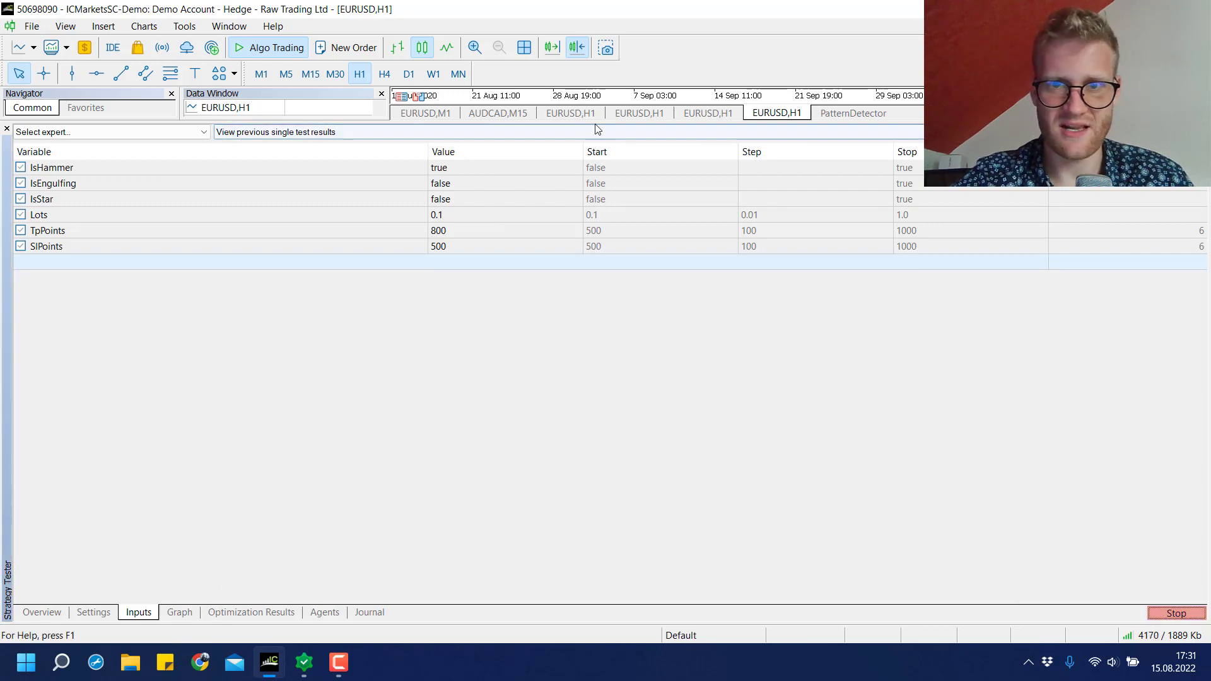
left_click_drag(595, 122, 602, 261)
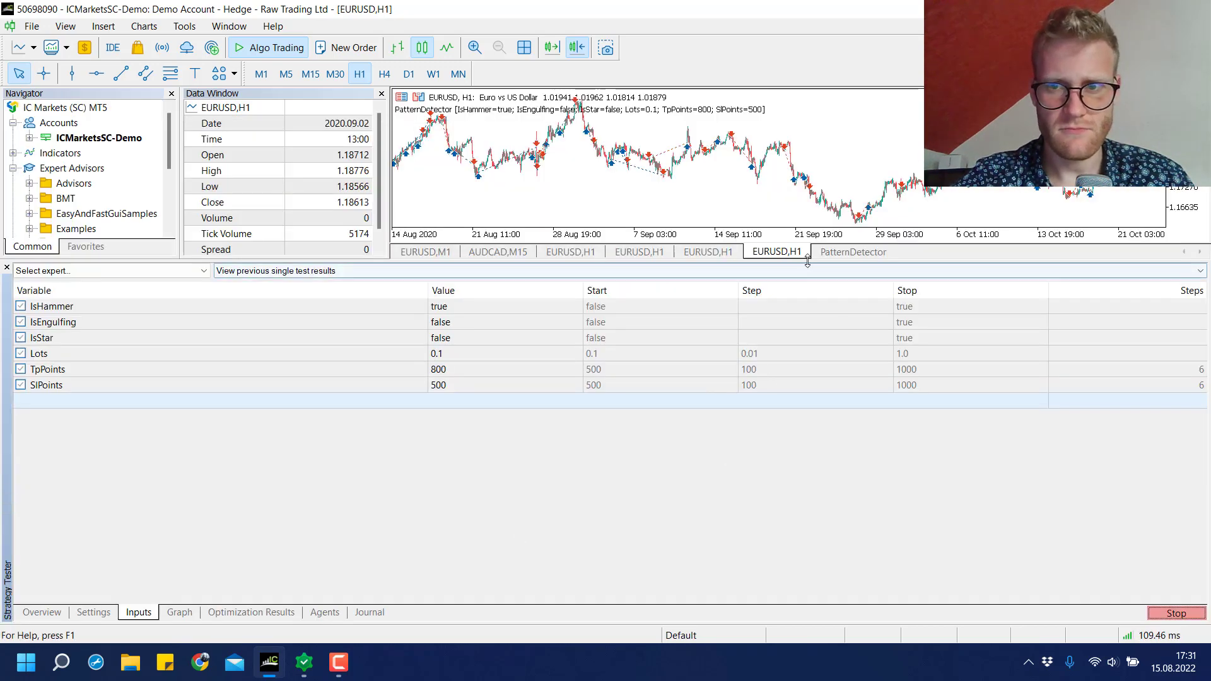
- Compare the balance graph against the optimization results list
left_click(181, 612)
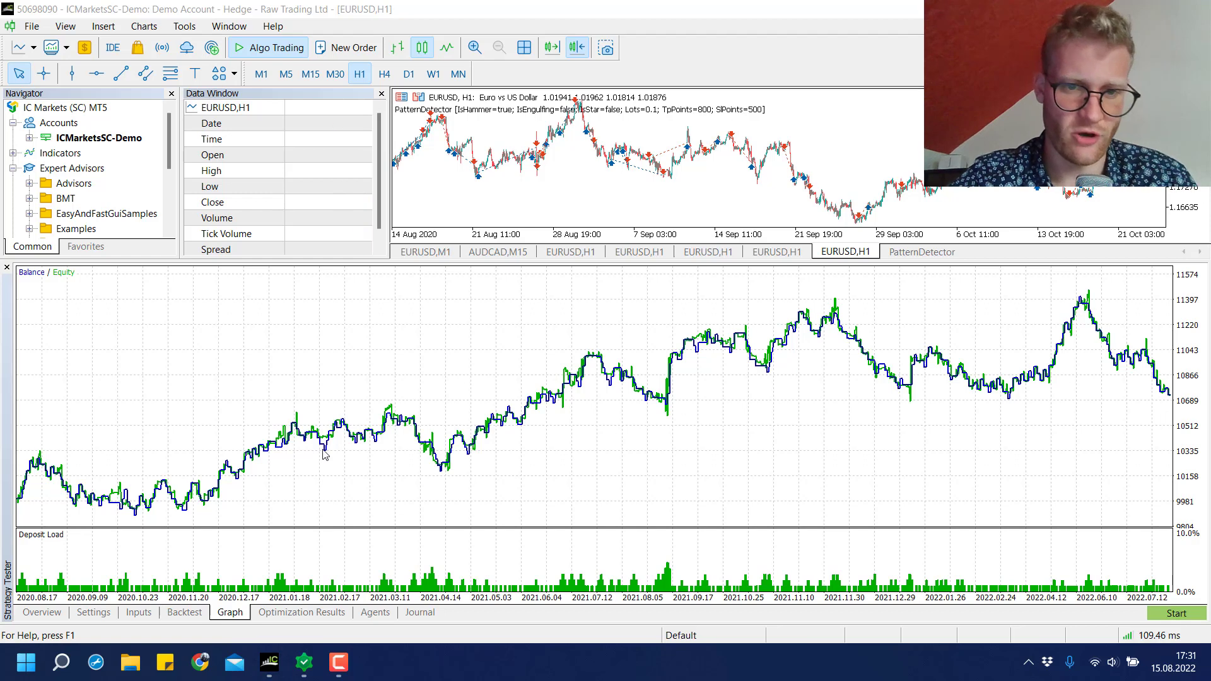
left_click(302, 613)
scroll(407, 398, "down", 5)
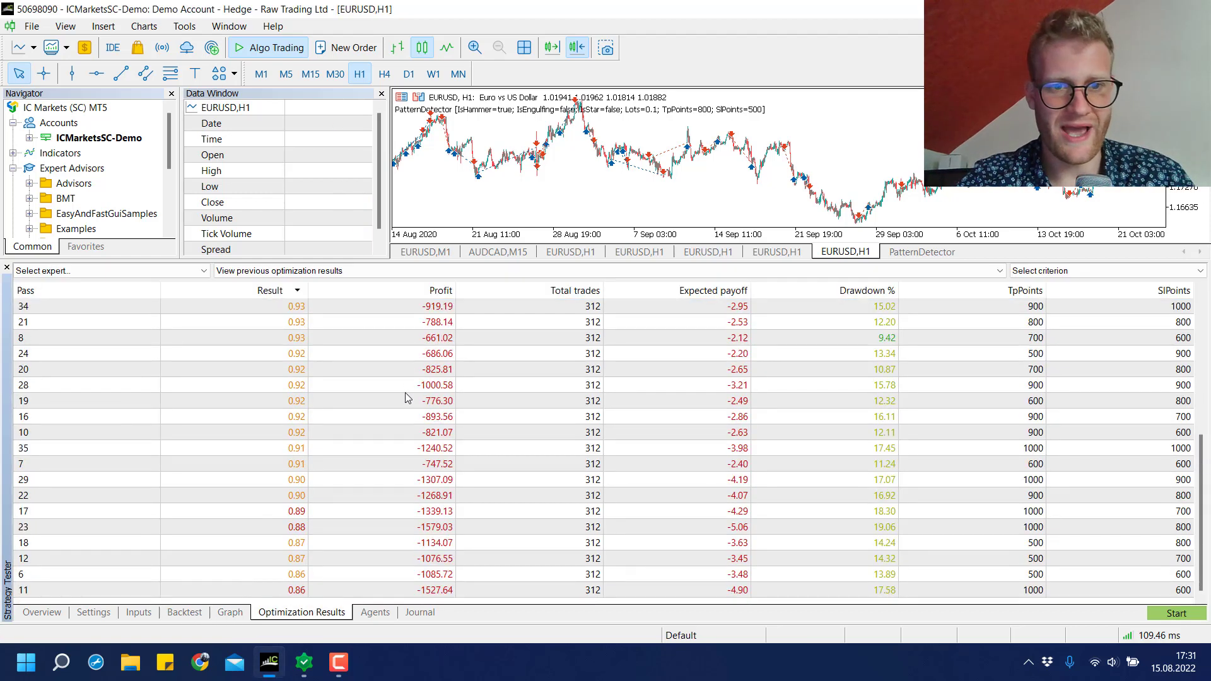
scroll(406, 398, "up", 5)
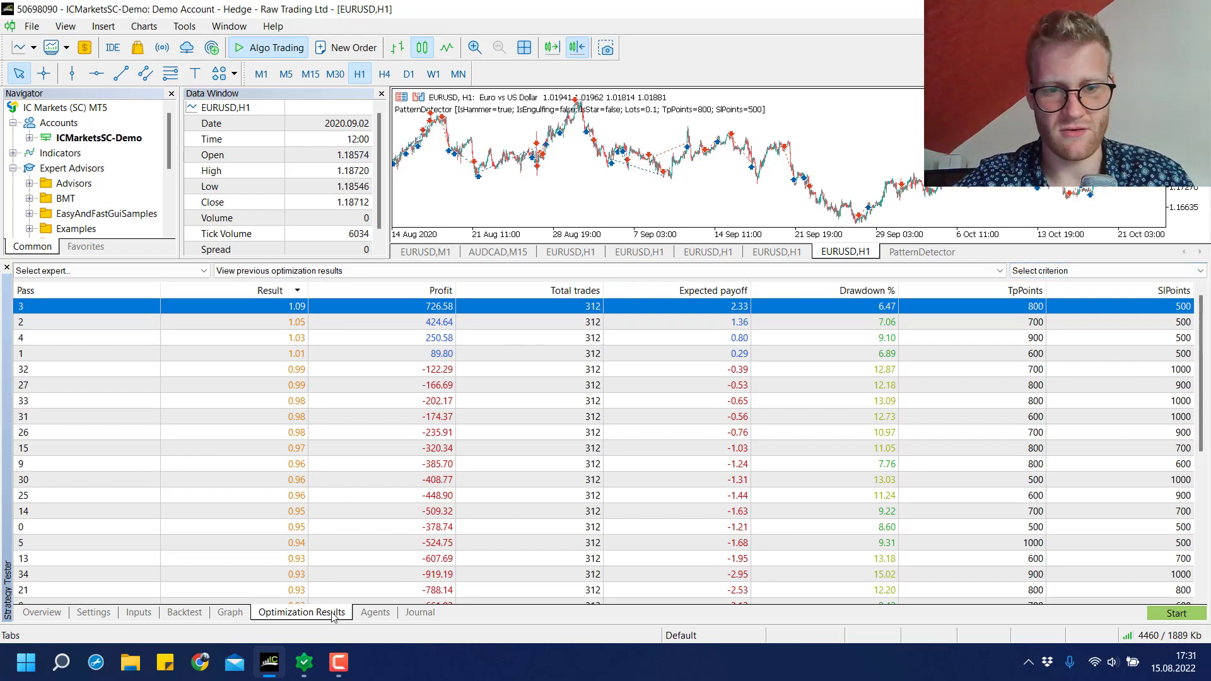
- Show the balance and equity graph rising from about 10,000 to roughly 10,700 by July 2022
left_click(228, 612)
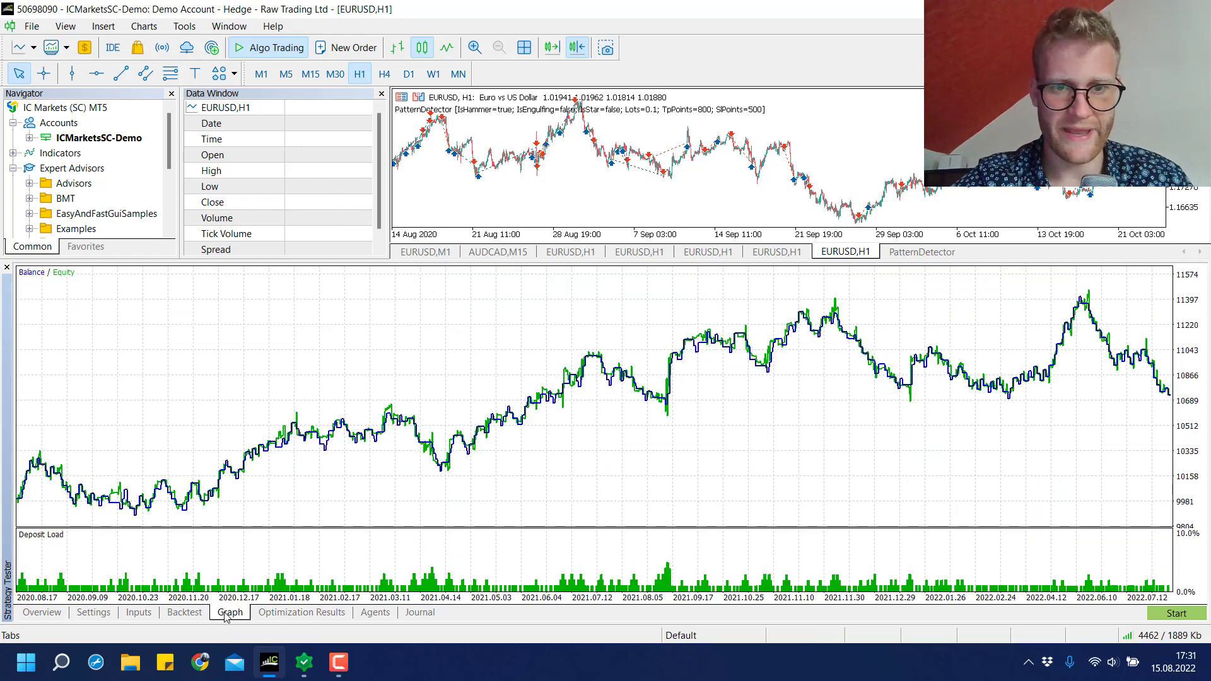
left_click(318, 613)
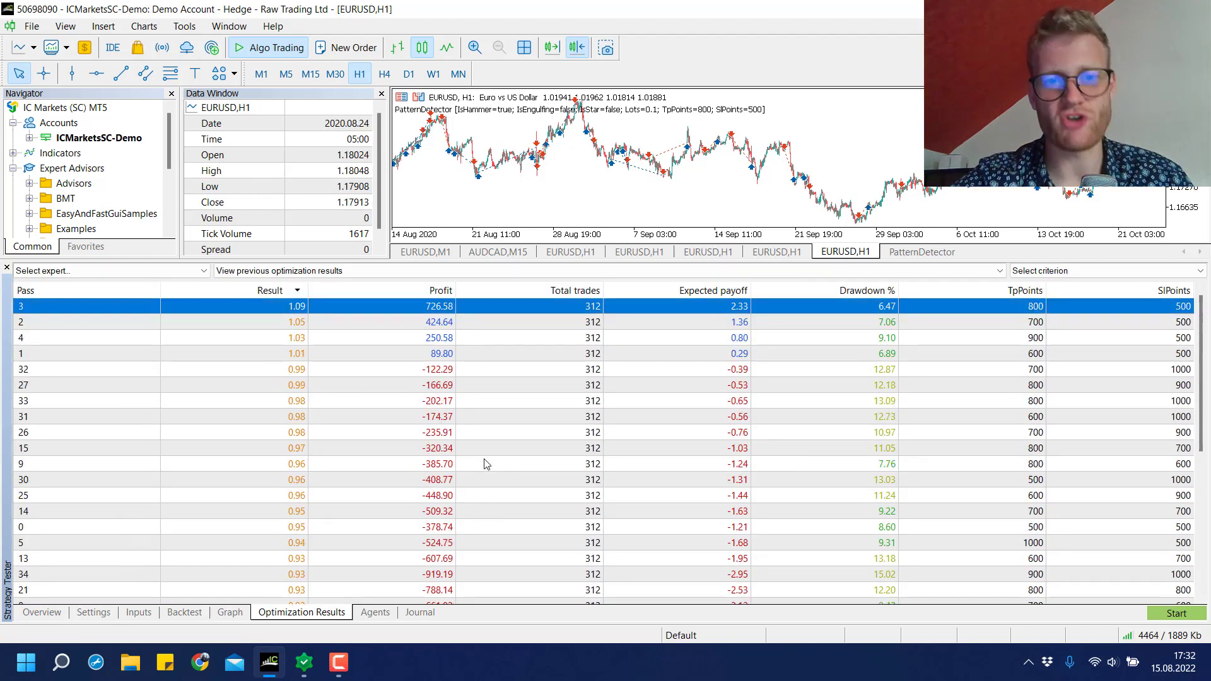
left_click(648, 678)
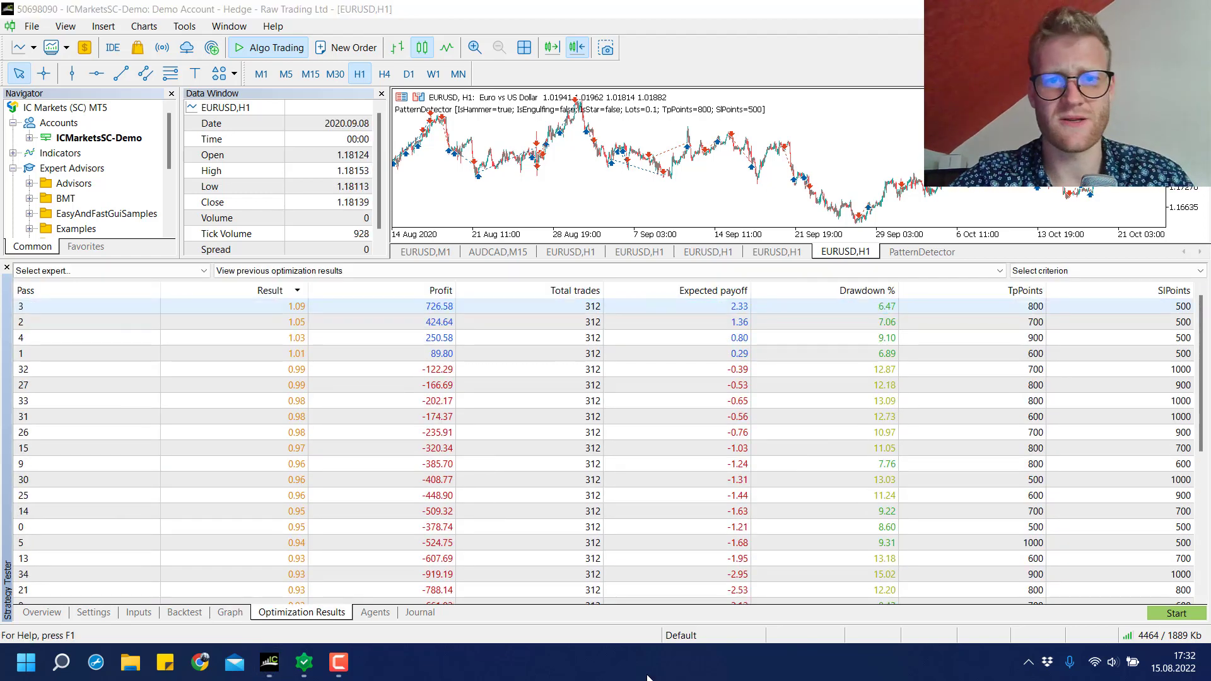
left_click(456, 306)
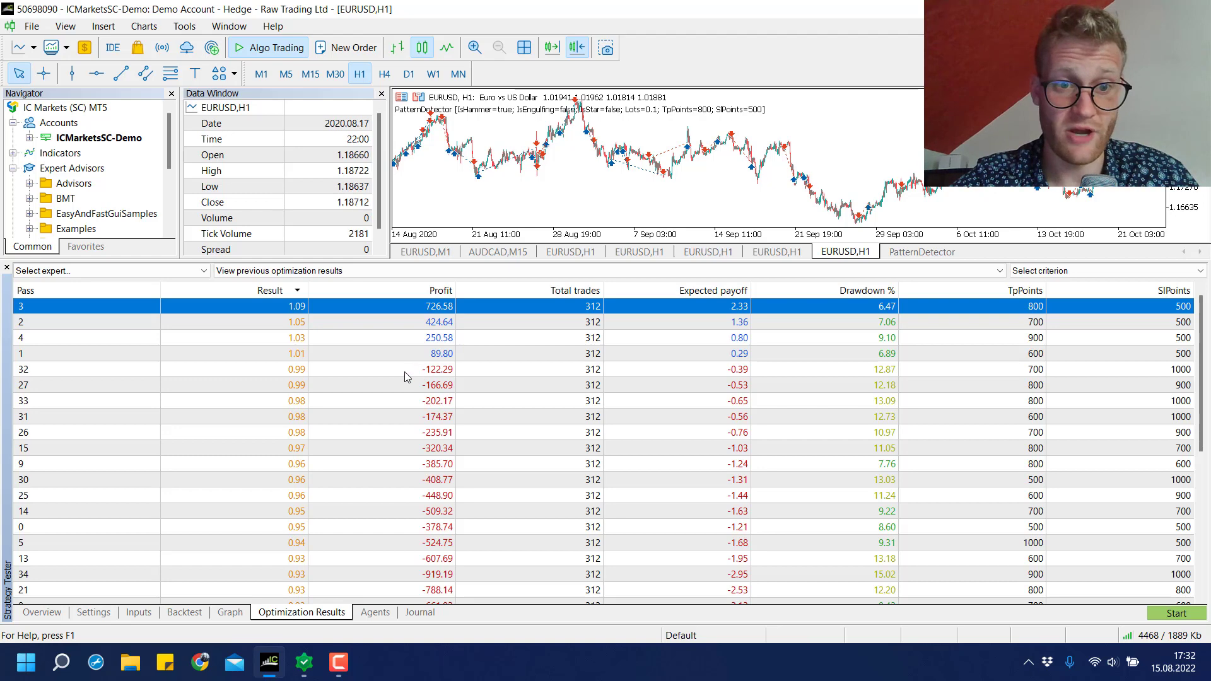
left_click(230, 613)
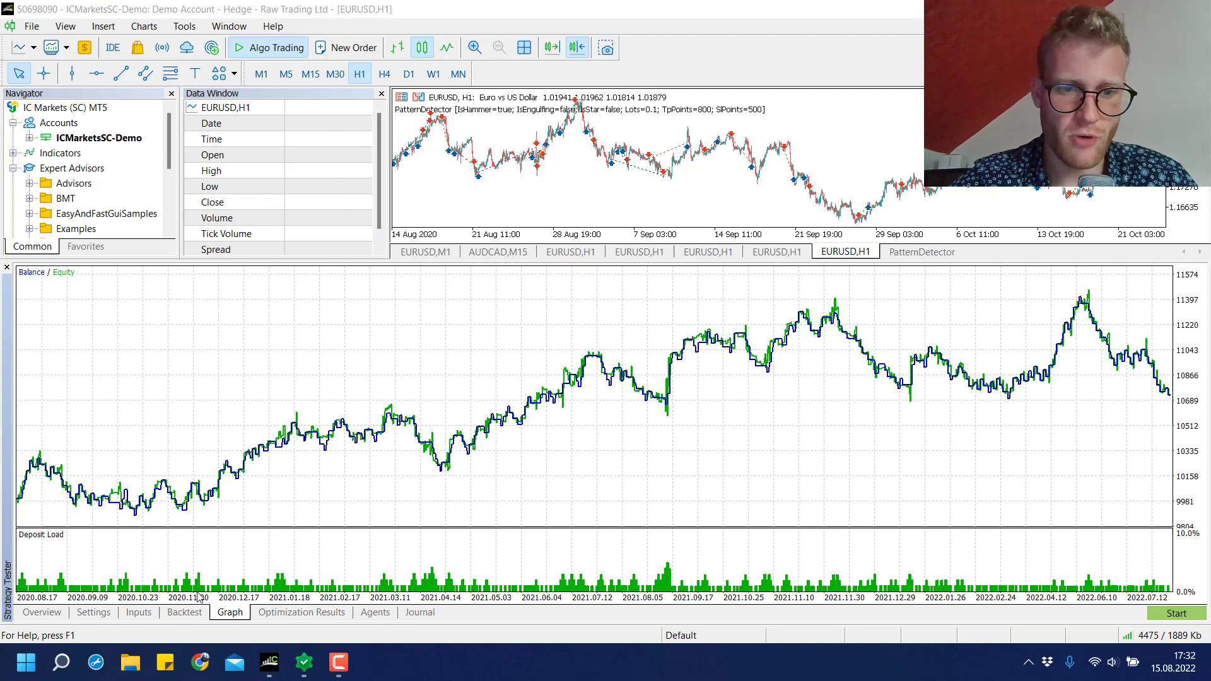
- Review the single-test inputs: IsHammer true, Lots 0.1, TpPoints 800, SlPoints 500
left_click(146, 612)
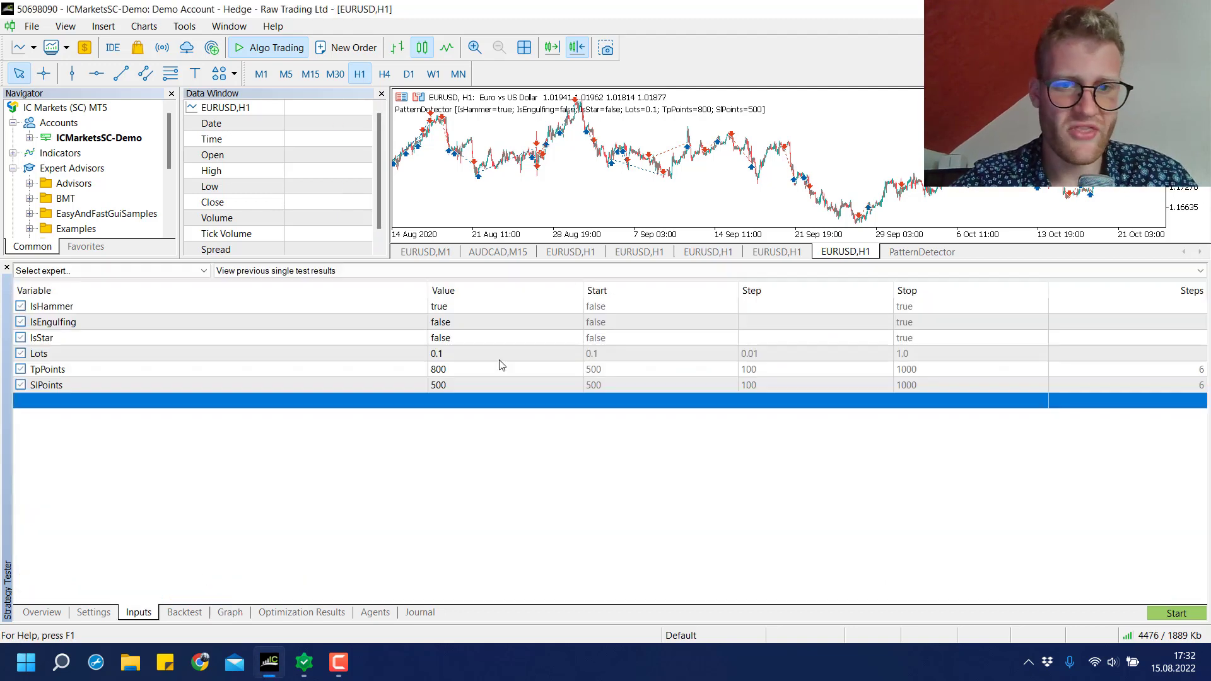
left_click(469, 331)
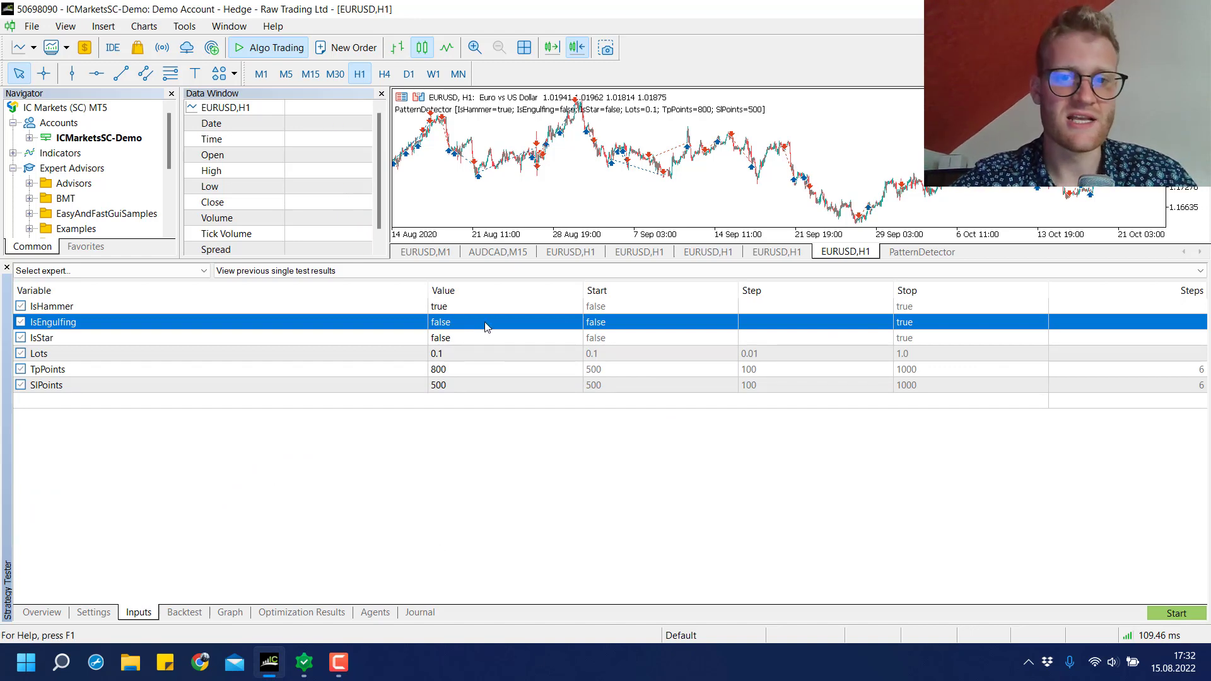
left_click(231, 613)
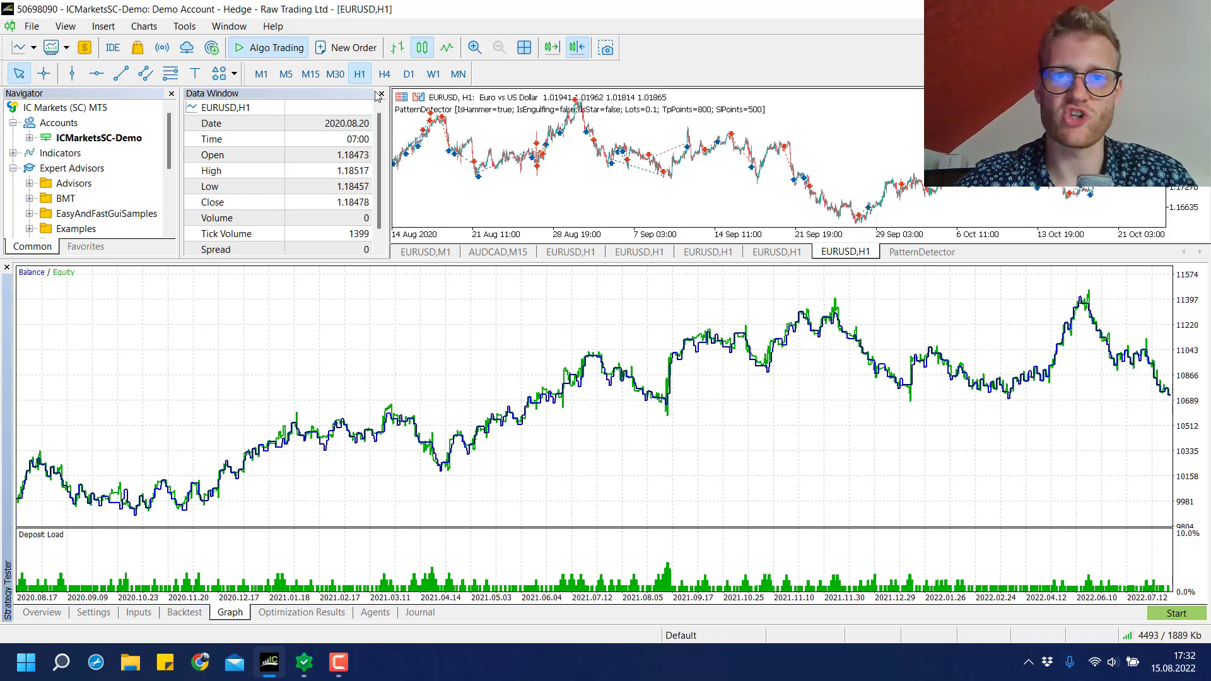
left_click(137, 618)
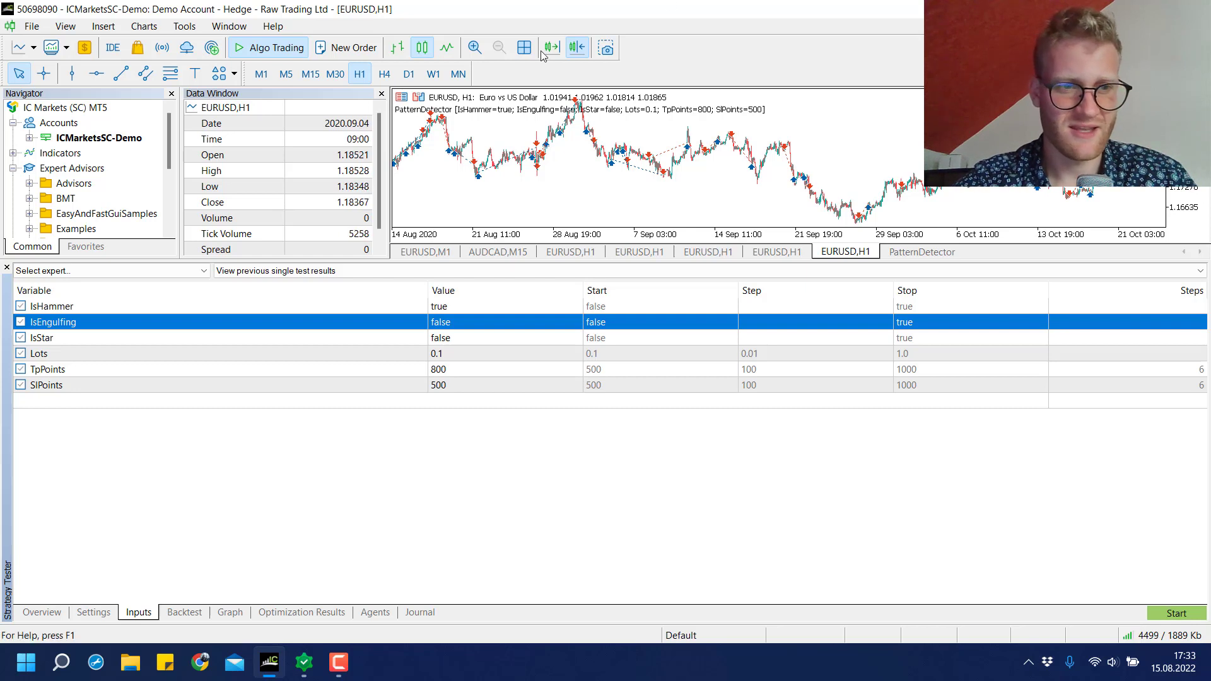
left_click(561, 157)
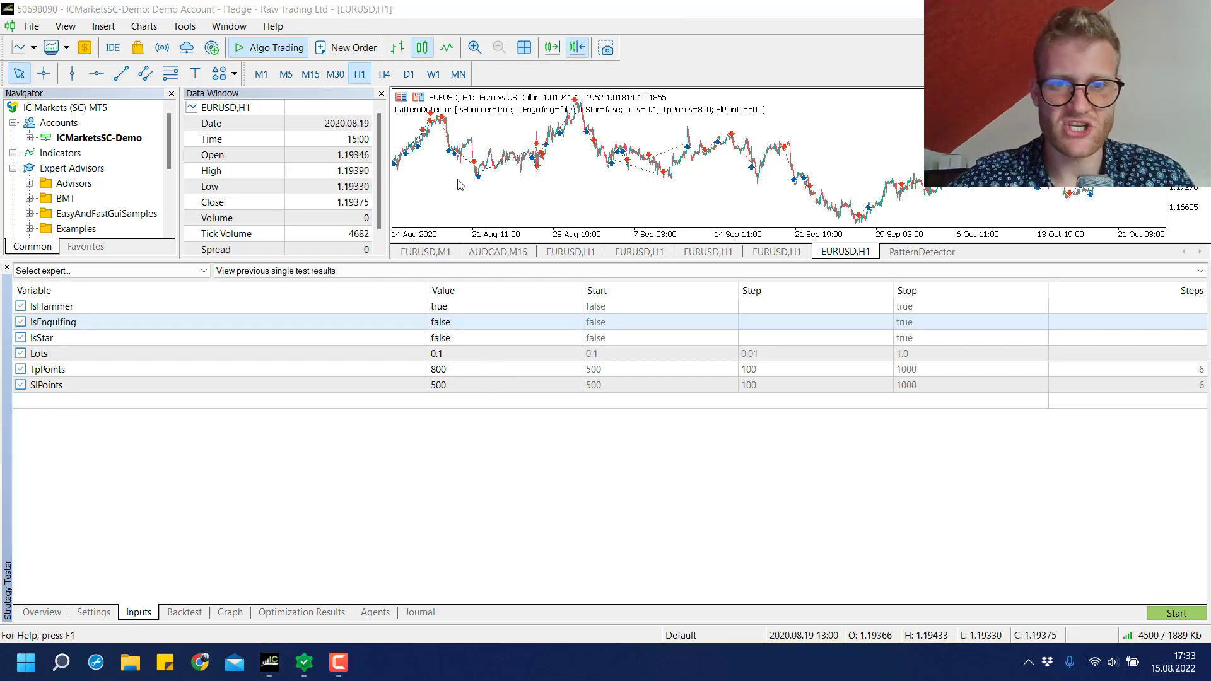
left_click(478, 309)
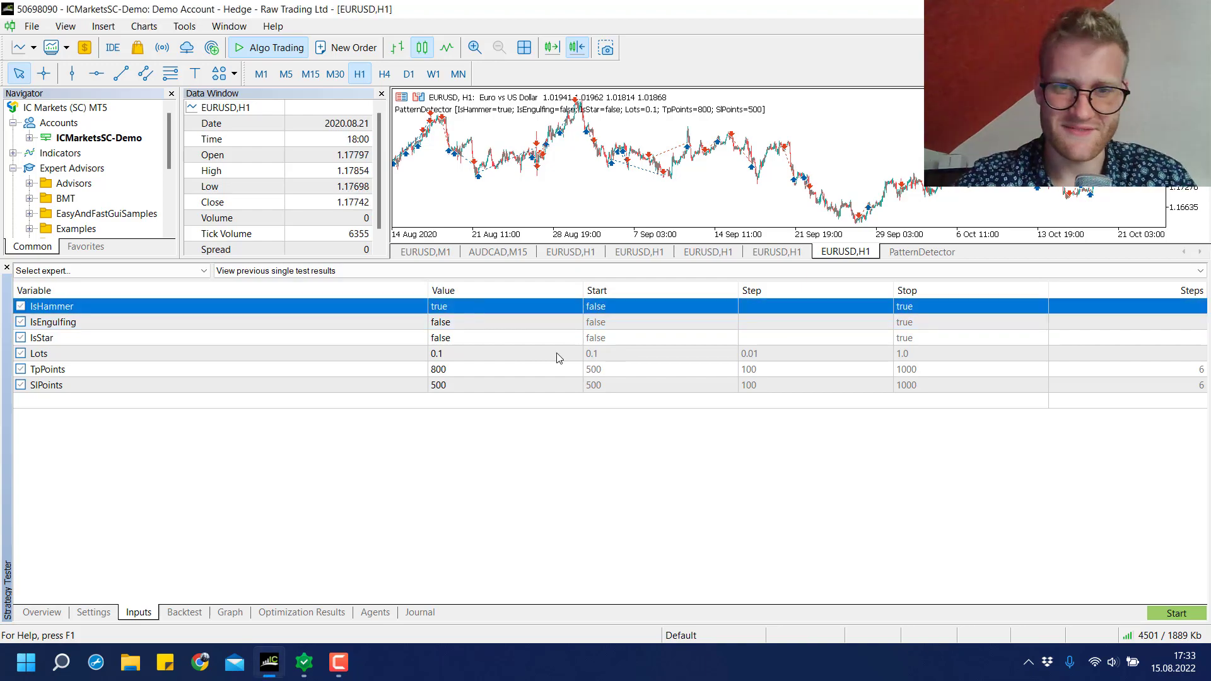